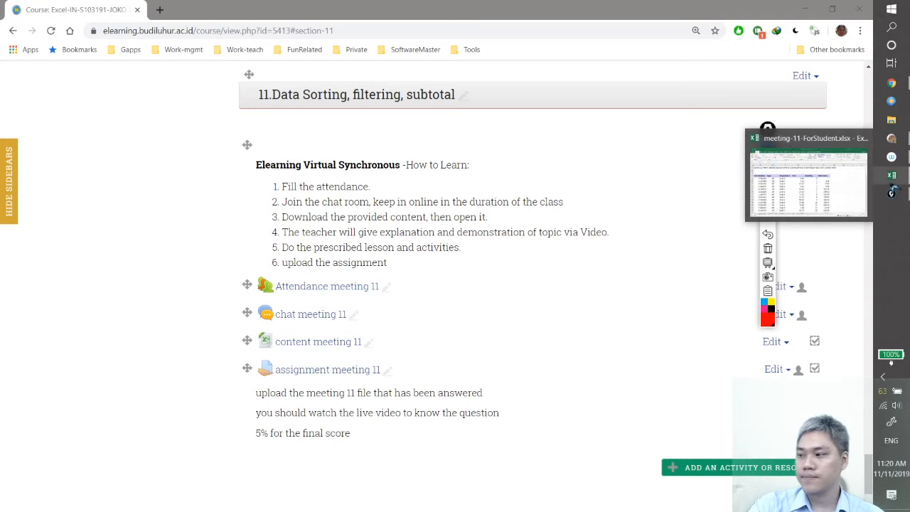
Switch to the meeting-11-ForStudent.xlsx workbook in Excel and look through the parts table on the LearningSorting sheet
{"action": "left_click", "coordinate": [892, 191]}
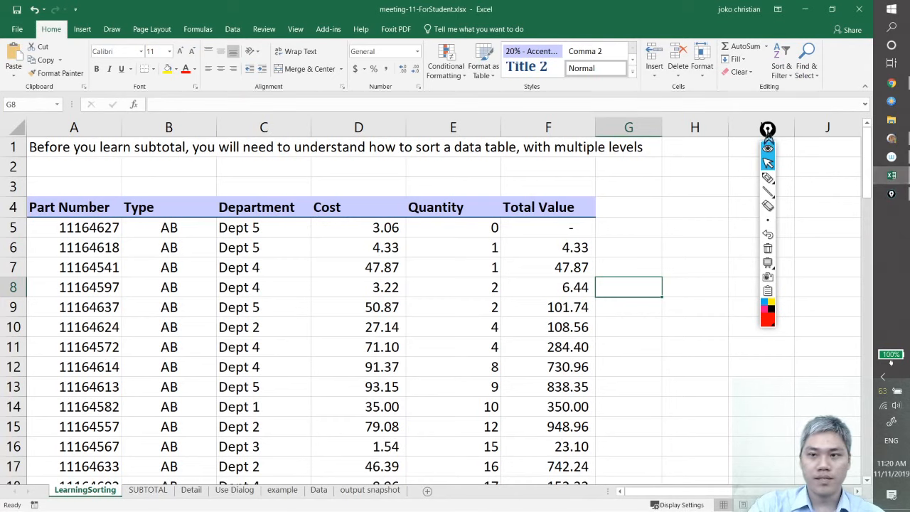
{"action": "left_click_drag", "start_coordinate": [768, 130], "coordinate": [851, 163]}
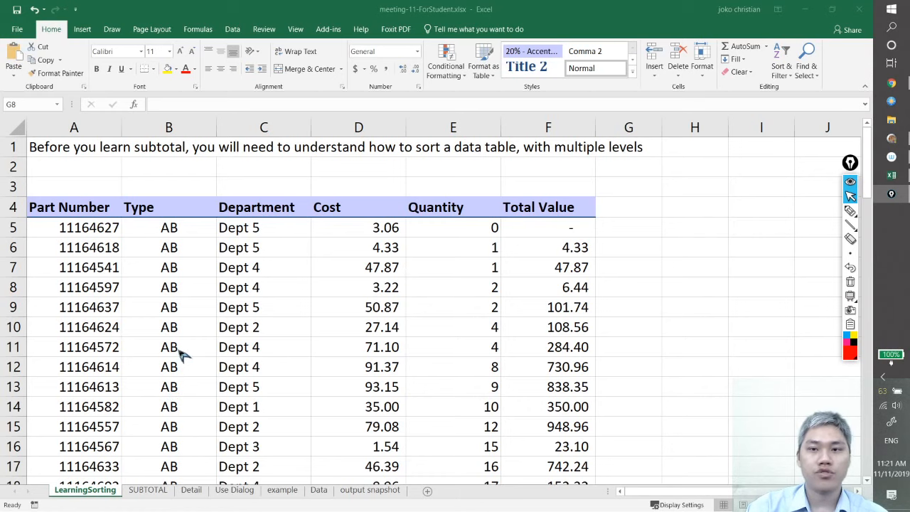
{"action": "scroll", "coordinate": [280, 368], "scroll_direction": "down", "scroll_amount": 8}
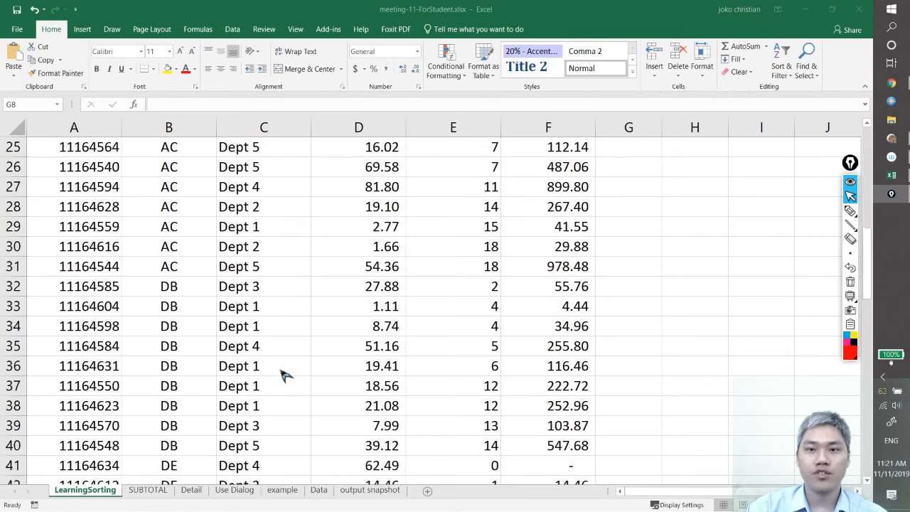
{"action": "scroll", "coordinate": [280, 375], "scroll_direction": "down", "scroll_amount": 20}
{"action": "scroll", "coordinate": [282, 380], "scroll_direction": "up", "scroll_amount": 8}
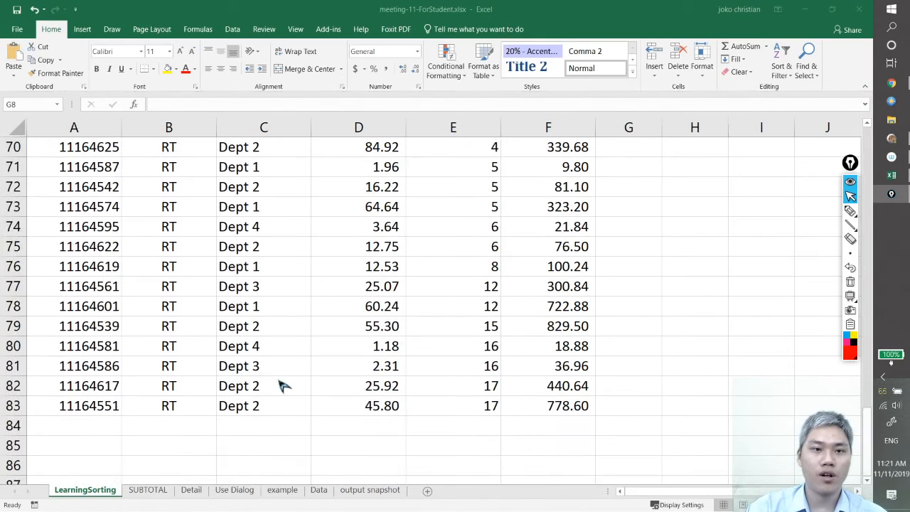
{"action": "scroll", "coordinate": [64, 404], "scroll_direction": "up", "scroll_amount": 10}
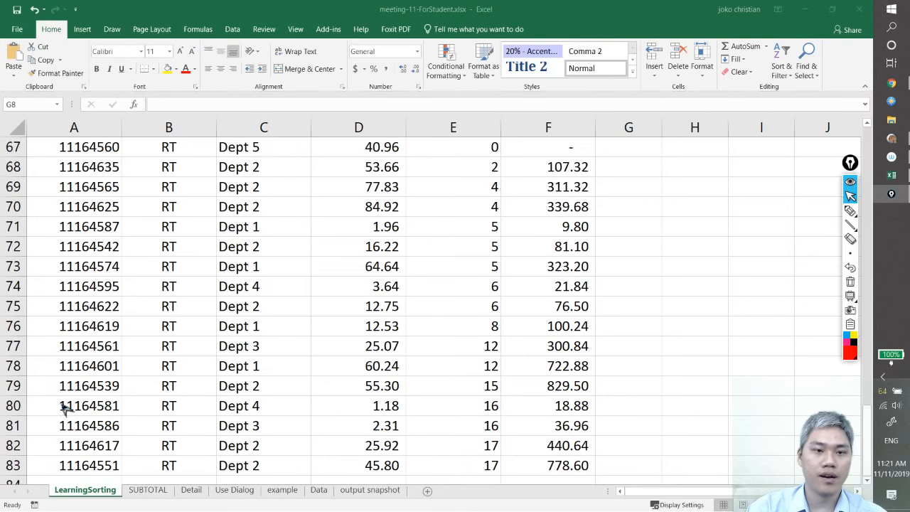
{"action": "scroll", "coordinate": [141, 433], "scroll_direction": "up", "scroll_amount": 13}
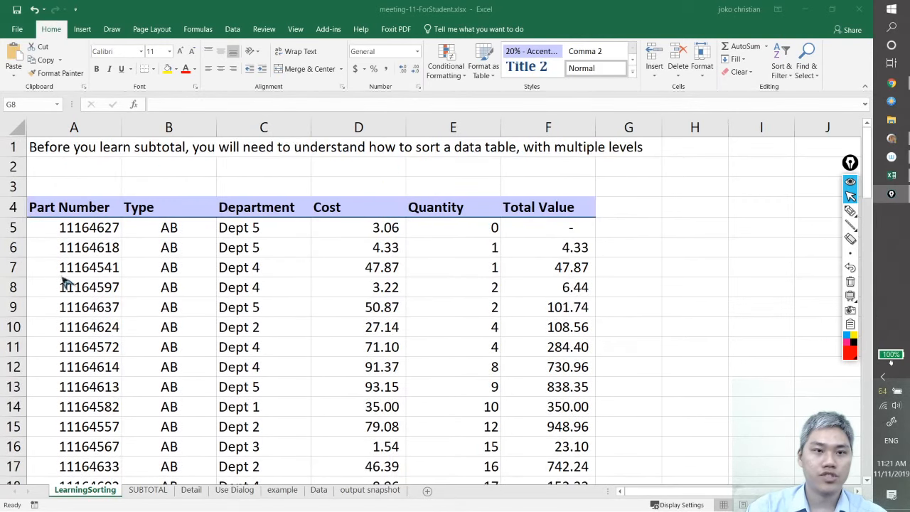
{"action": "scroll", "coordinate": [75, 299], "scroll_direction": "down", "scroll_amount": 4}
{"action": "scroll", "coordinate": [97, 370], "scroll_direction": "up", "scroll_amount": 4}
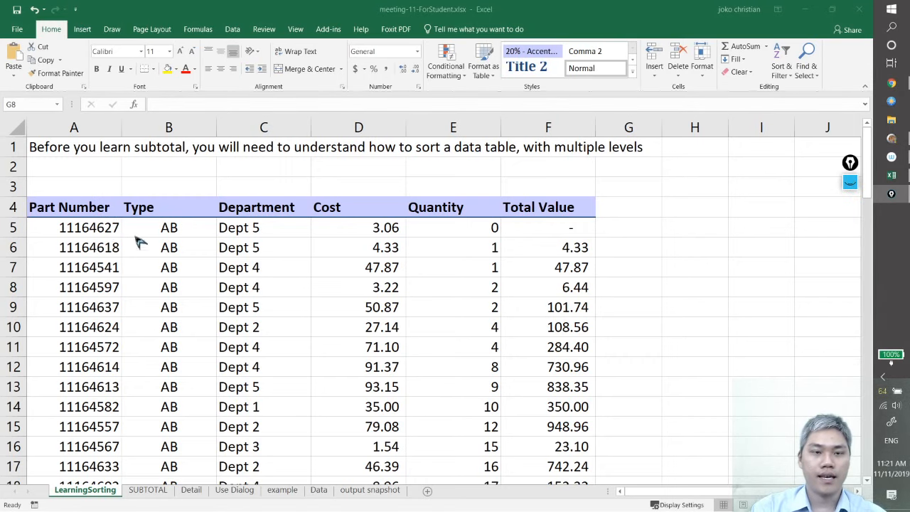
Select the whole parts table, including its header row, and open the Sort dialog for it
{"action": "left_click", "coordinate": [94, 207]}
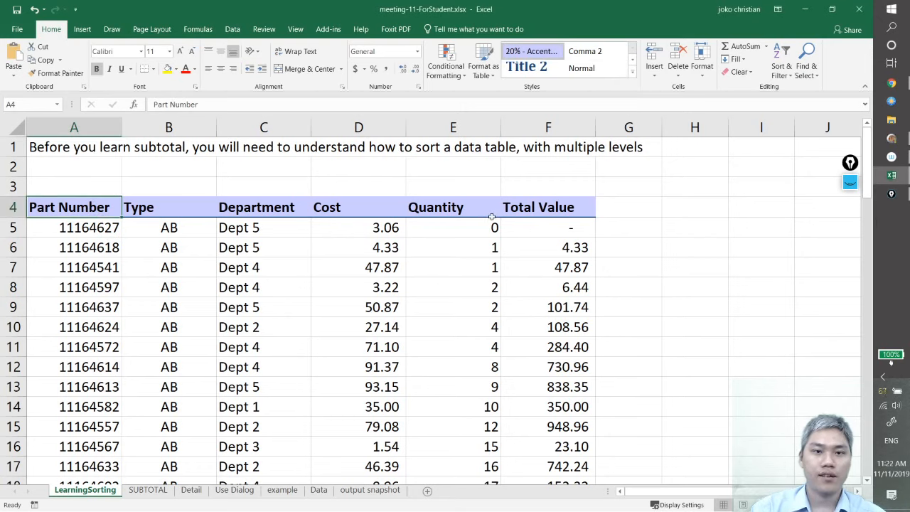
{"action": "left_click", "coordinate": [234, 293]}
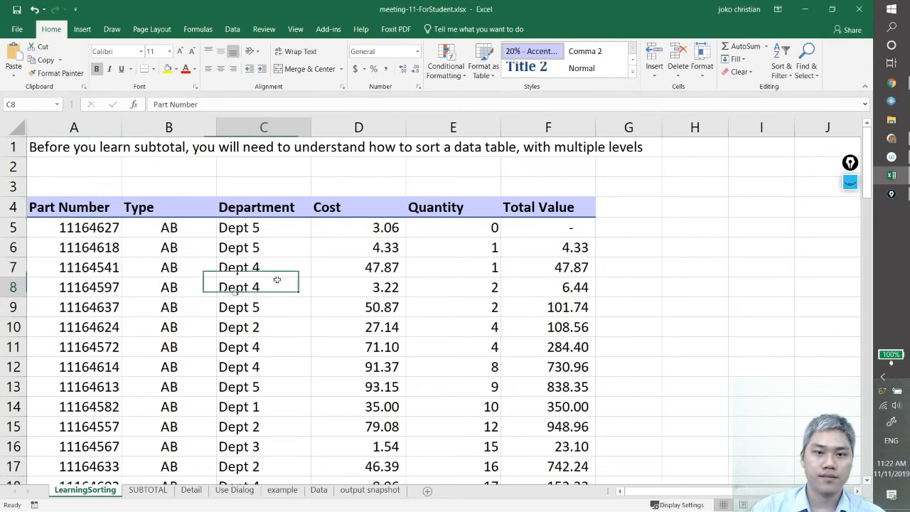
{"action": "left_click", "coordinate": [422, 282]}
{"action": "left_click", "coordinate": [267, 361]}
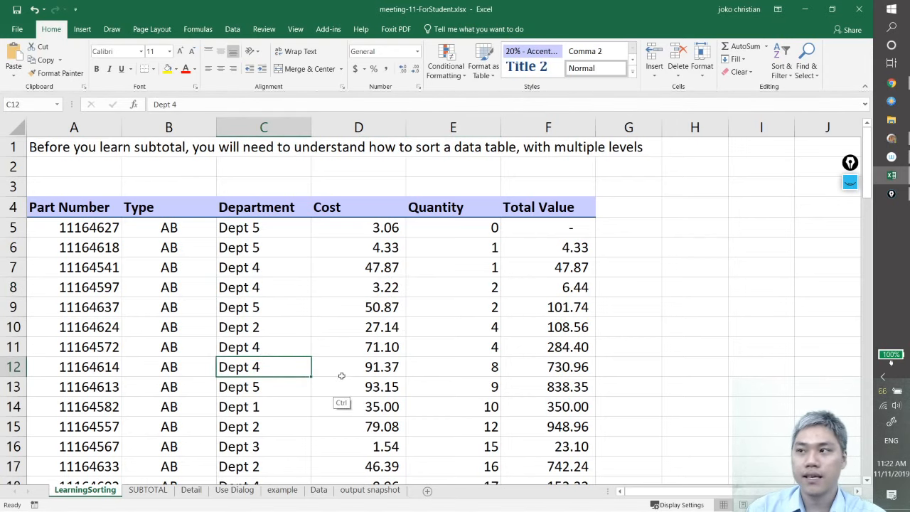
{"action": "key", "text": "ctrl+a"}
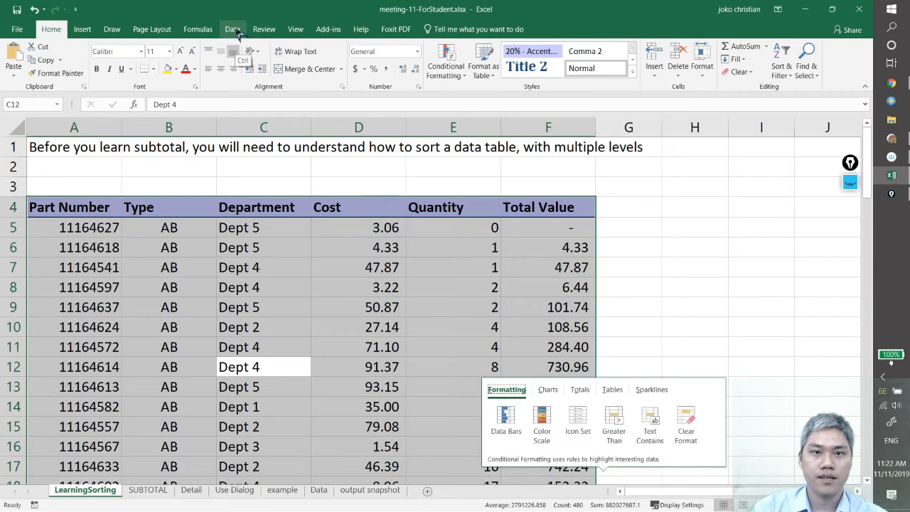
{"action": "left_click", "coordinate": [235, 32]}
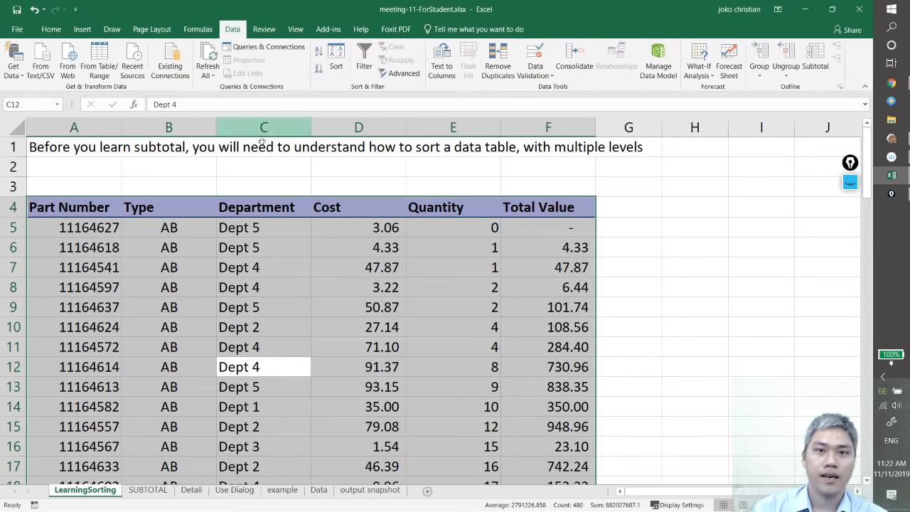
{"action": "left_click", "coordinate": [336, 66]}
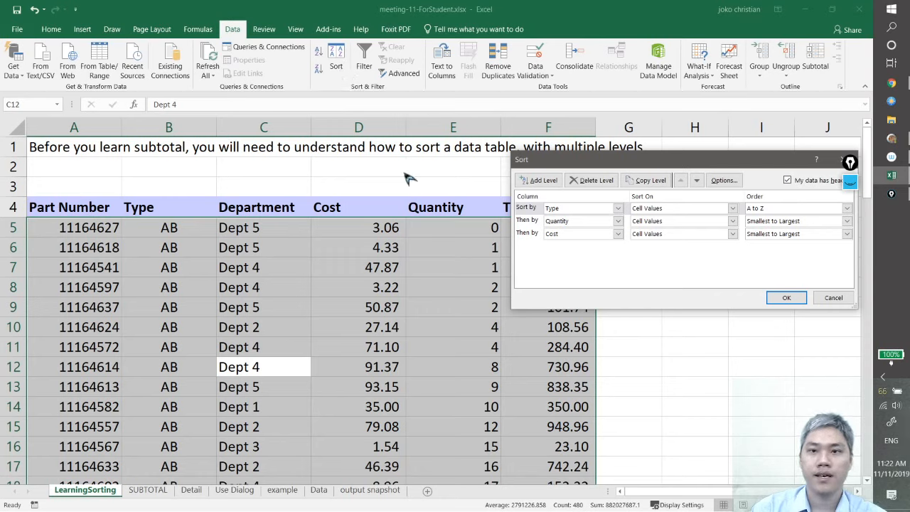
Delete all existing sort levels and add one new empty sort level
{"action": "left_click_drag", "start_coordinate": [594, 169], "coordinate": [382, 182]}
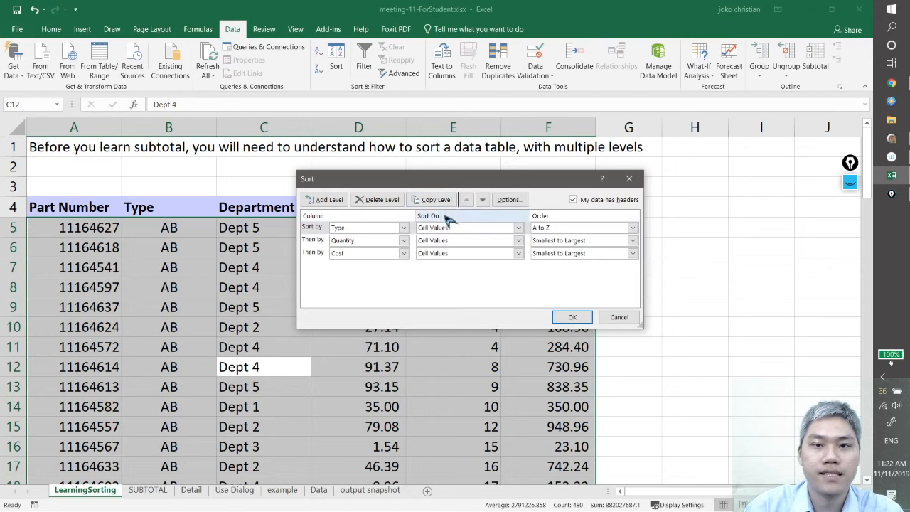
{"action": "left_click", "coordinate": [389, 203]}
{"action": "left_click", "coordinate": [390, 204]}
{"action": "left_click", "coordinate": [390, 203]}
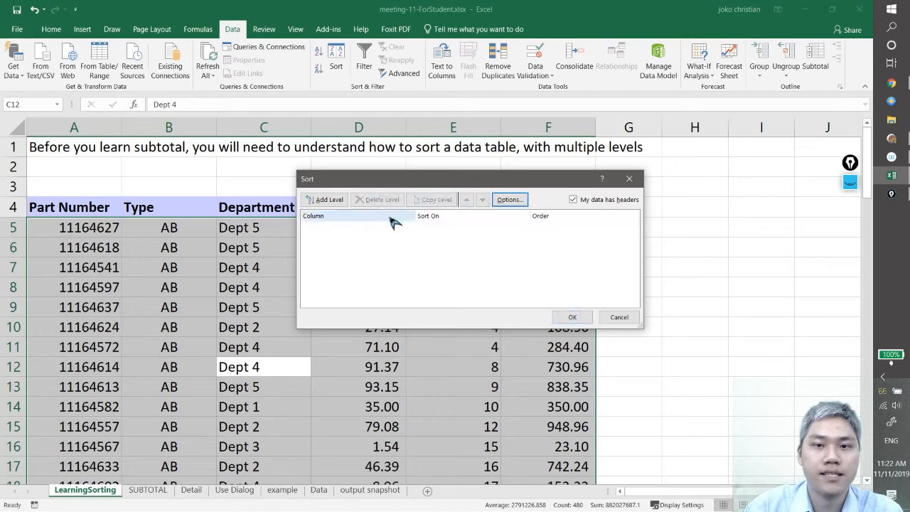
{"action": "left_click", "coordinate": [329, 200]}
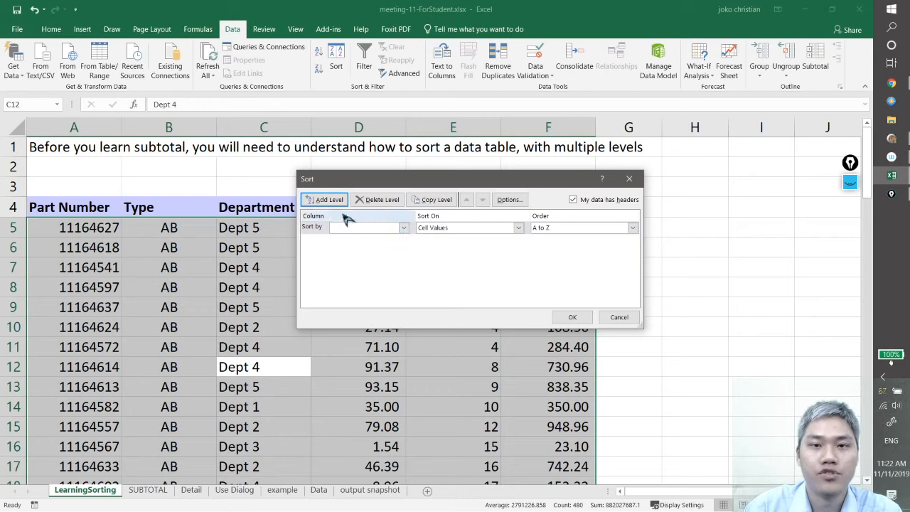
{"action": "left_click", "coordinate": [403, 228]}
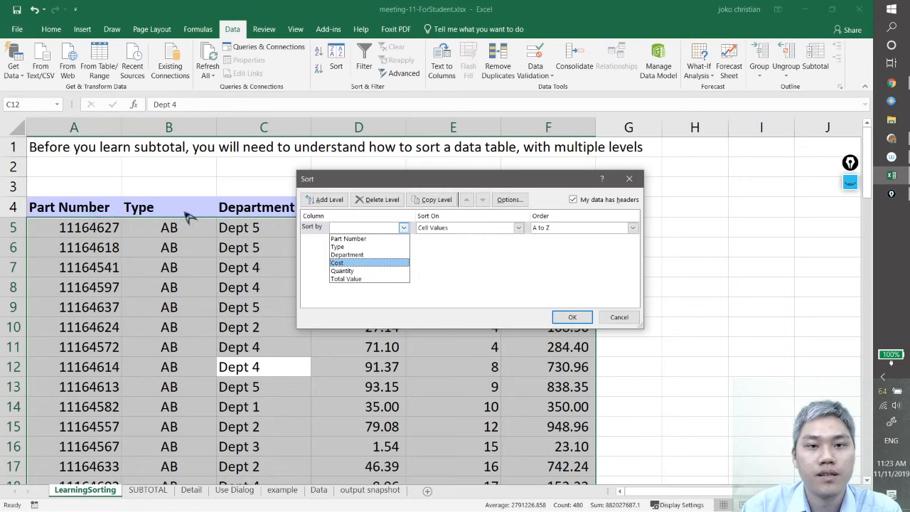
{"action": "left_click", "coordinate": [484, 181]}
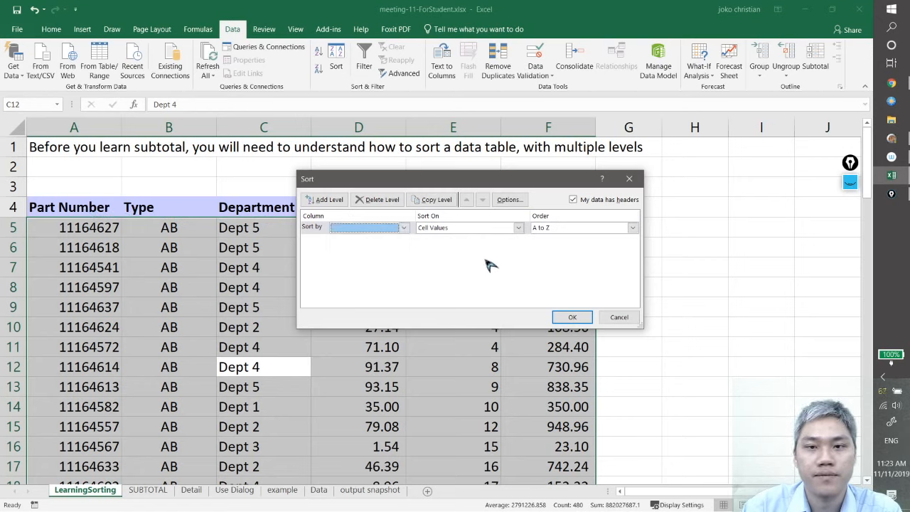
Toggle the option that the data has headers off and back on to compare the range being sorted
{"action": "left_click", "coordinate": [575, 201]}
{"action": "left_click", "coordinate": [575, 201]}
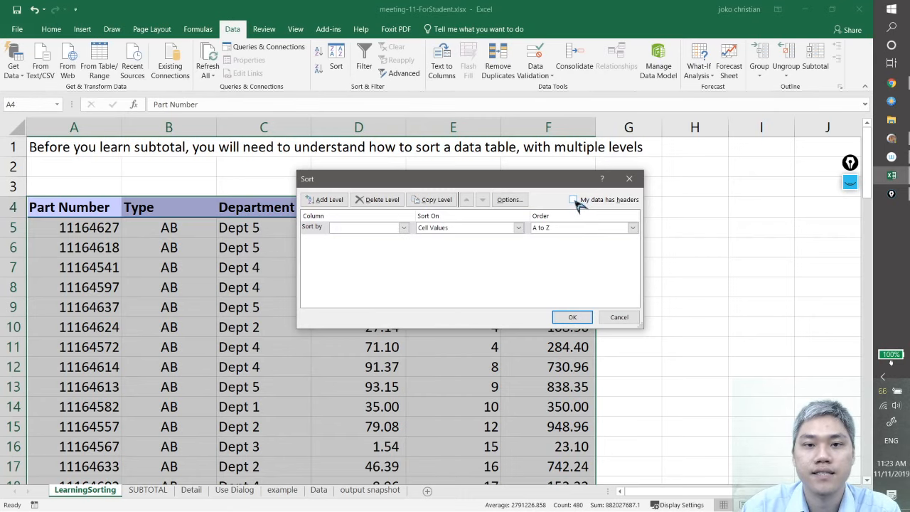
{"action": "left_click", "coordinate": [574, 201]}
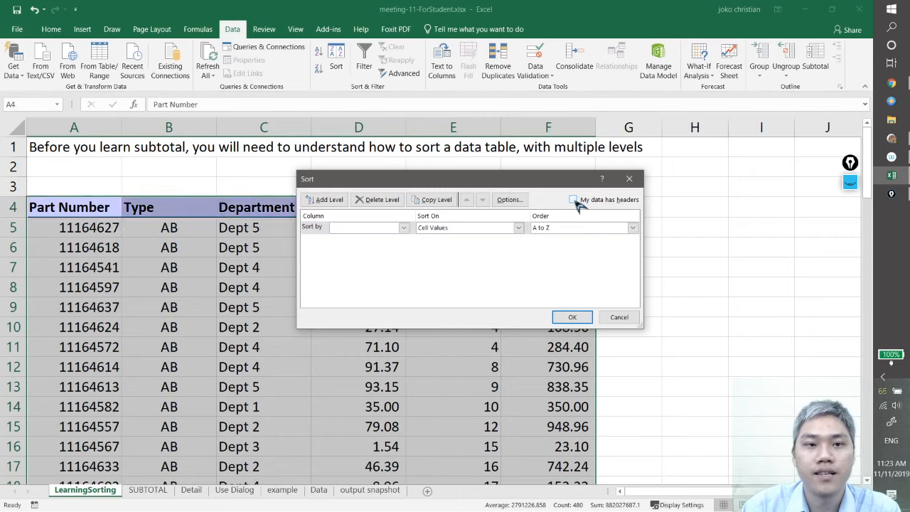
{"action": "left_click", "coordinate": [575, 201]}
{"action": "left_click", "coordinate": [574, 200]}
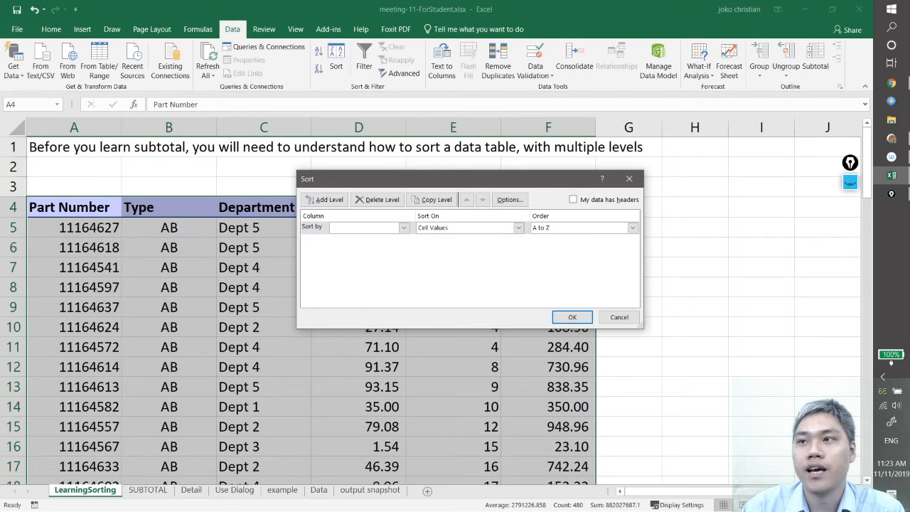
{"action": "left_click", "coordinate": [850, 182]}
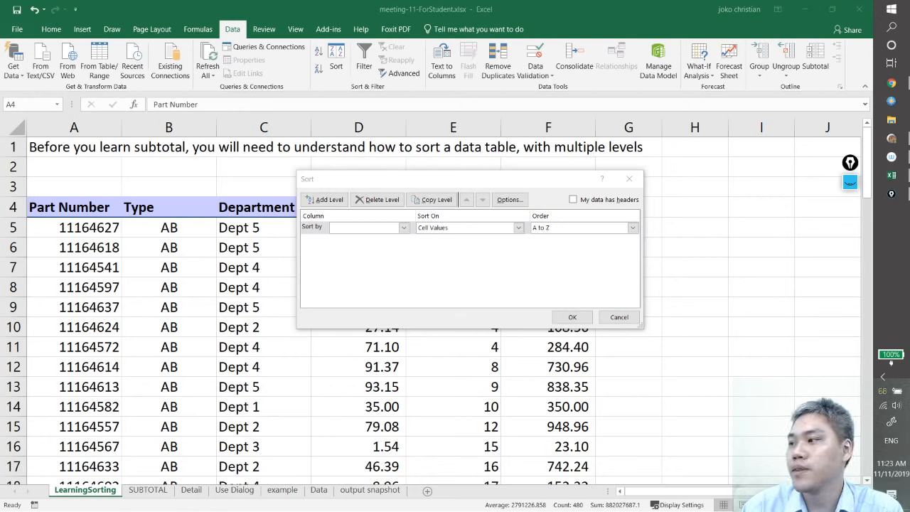
{"action": "left_click", "coordinate": [573, 200]}
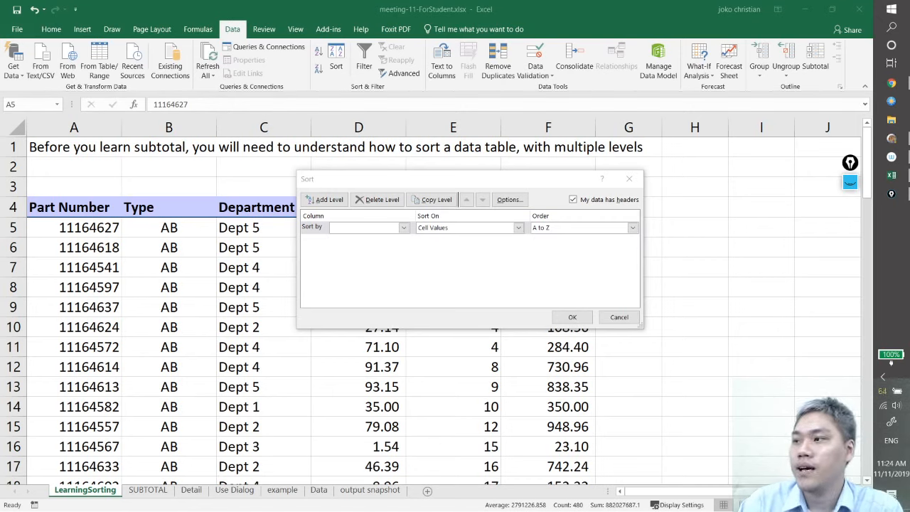
Sort the table by Part Number on cell values from Smallest to Largest and check the reordered rows
{"action": "left_click", "coordinate": [385, 253]}
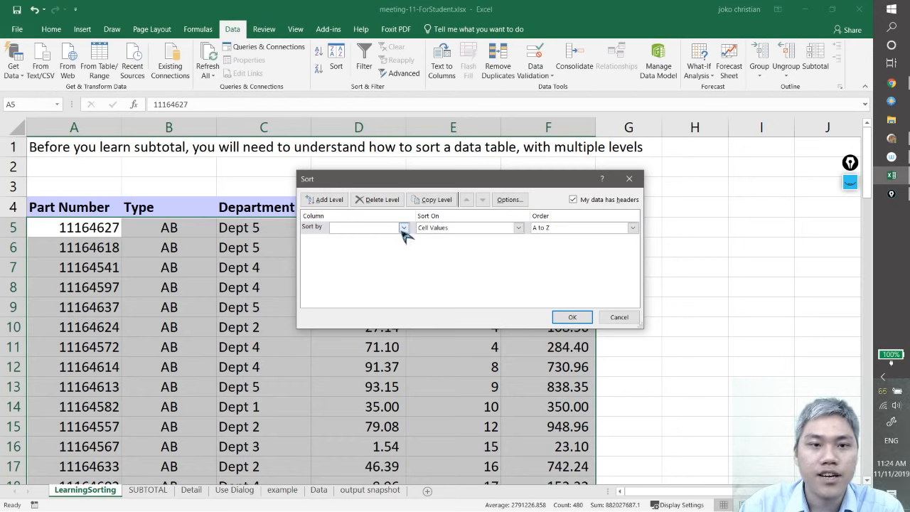
{"action": "left_click", "coordinate": [404, 227]}
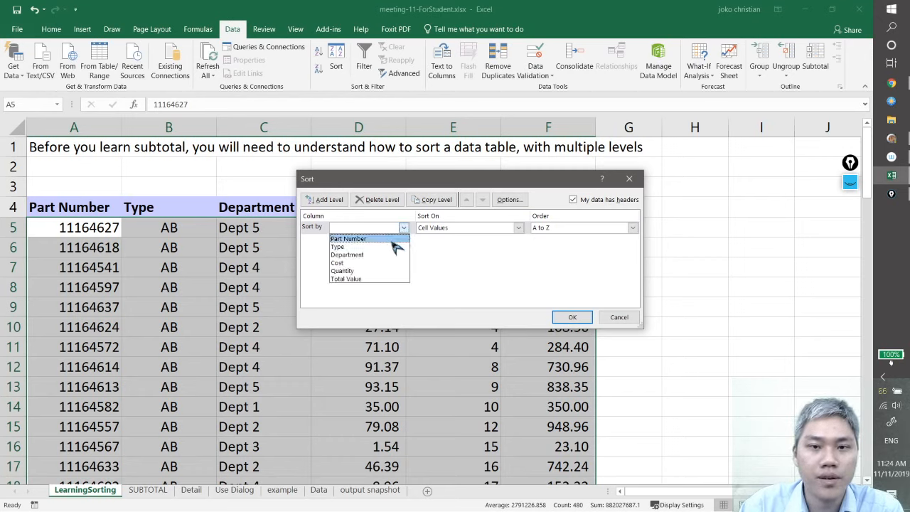
{"action": "left_click", "coordinate": [391, 239]}
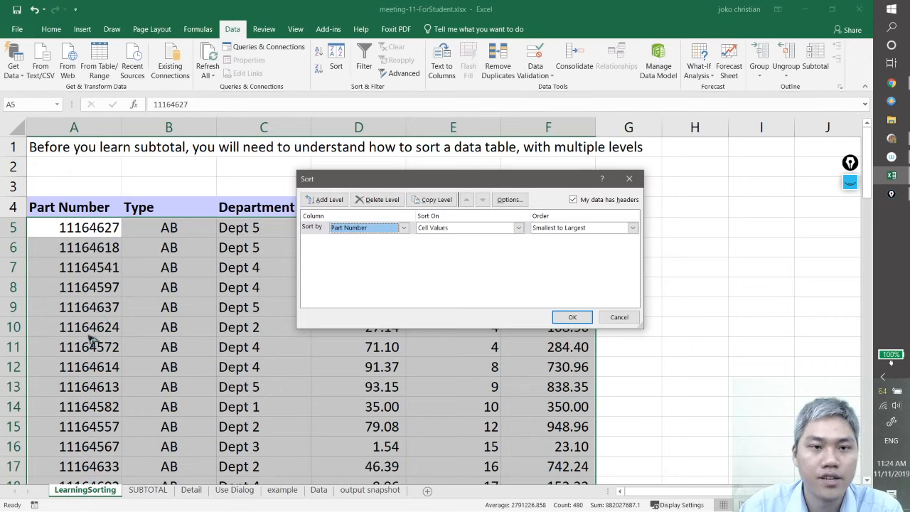
{"action": "left_click", "coordinate": [605, 229]}
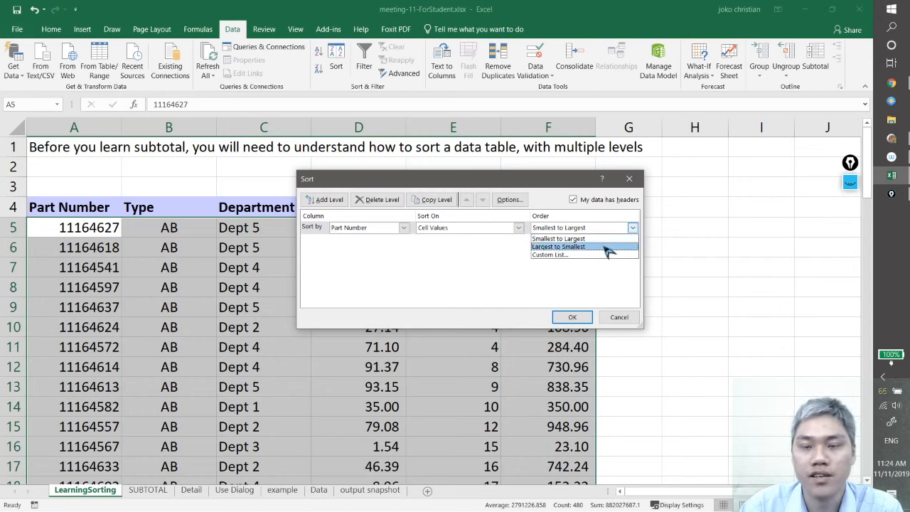
{"action": "left_click", "coordinate": [605, 239]}
{"action": "left_click", "coordinate": [578, 317]}
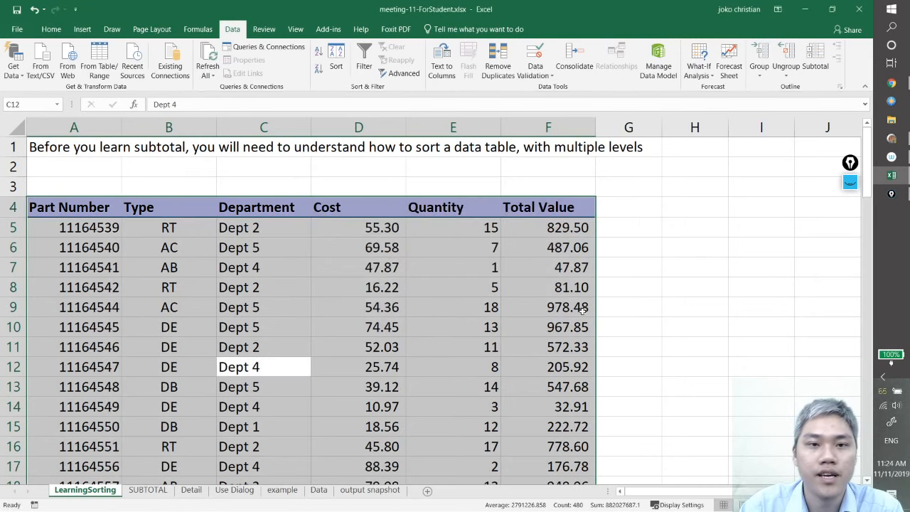
{"action": "left_click", "coordinate": [98, 230]}
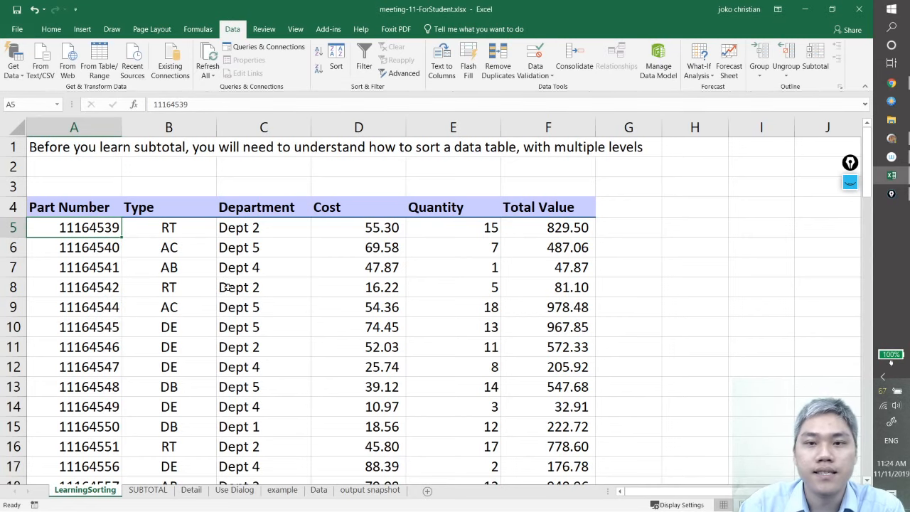
{"action": "scroll", "coordinate": [228, 287], "scroll_direction": "down", "scroll_amount": 16}
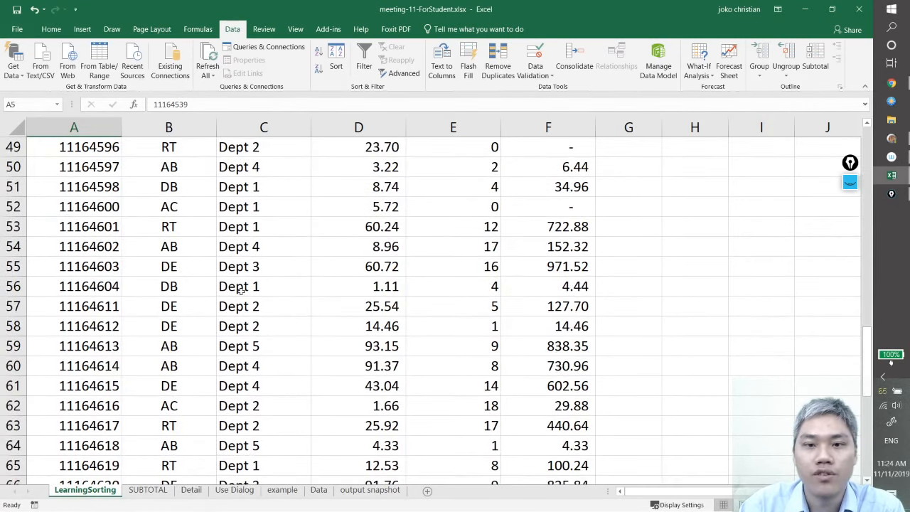
{"action": "scroll", "coordinate": [241, 296], "scroll_direction": "up", "scroll_amount": 16}
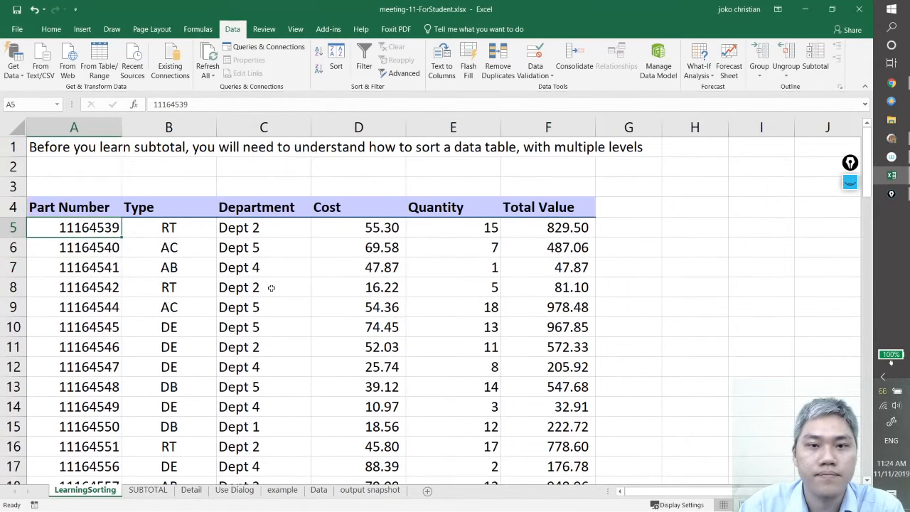
Sort the whole parts table by Part Number on cell values from Largest to Smallest and check the first reordered part numbers
{"action": "left_click", "coordinate": [271, 288]}
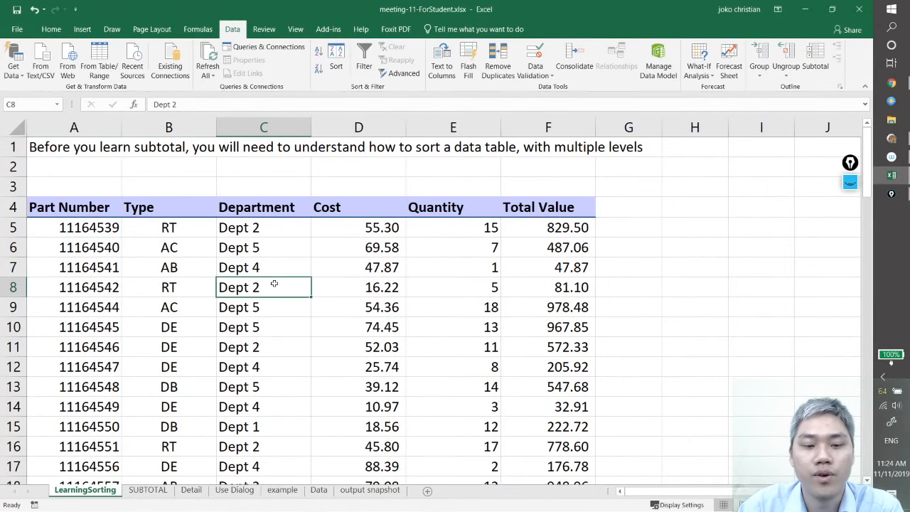
{"action": "key", "text": "ctrl+a"}
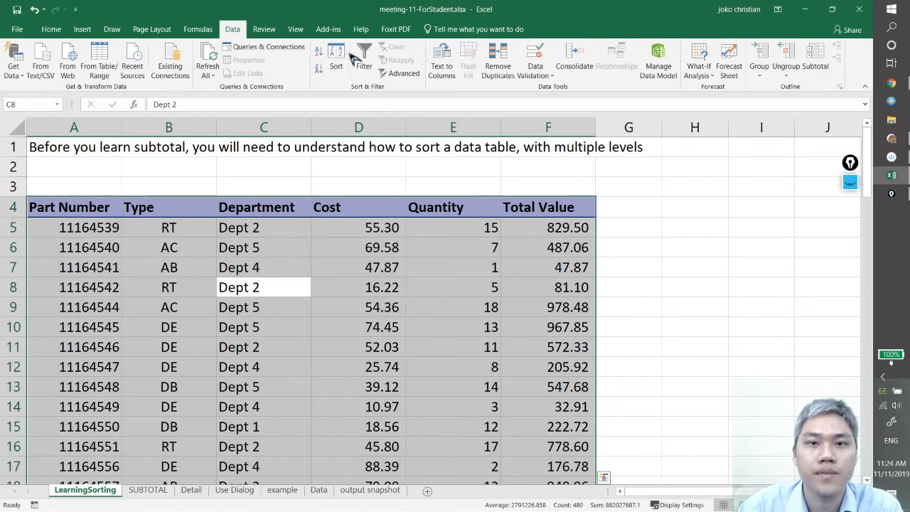
{"action": "left_click", "coordinate": [344, 62]}
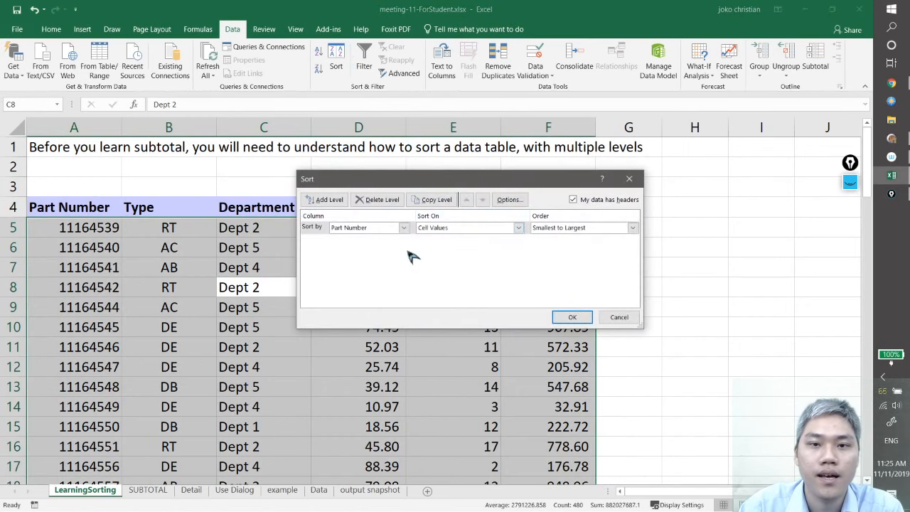
{"action": "left_click", "coordinate": [589, 228]}
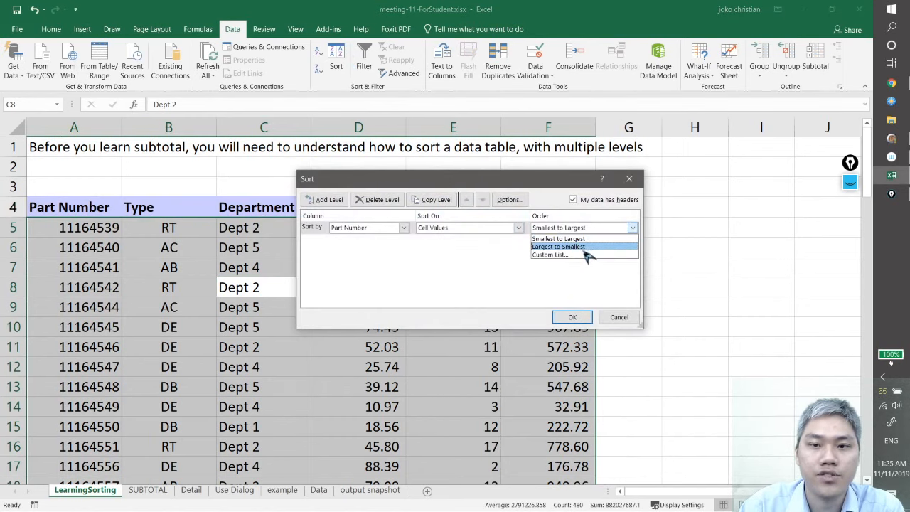
{"action": "left_click", "coordinate": [585, 247]}
{"action": "left_click", "coordinate": [572, 318]}
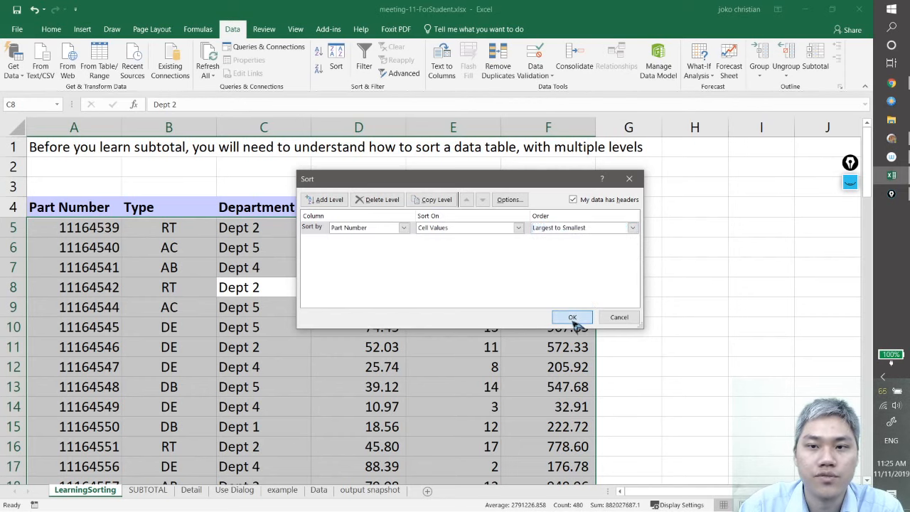
{"action": "left_click", "coordinate": [101, 249]}
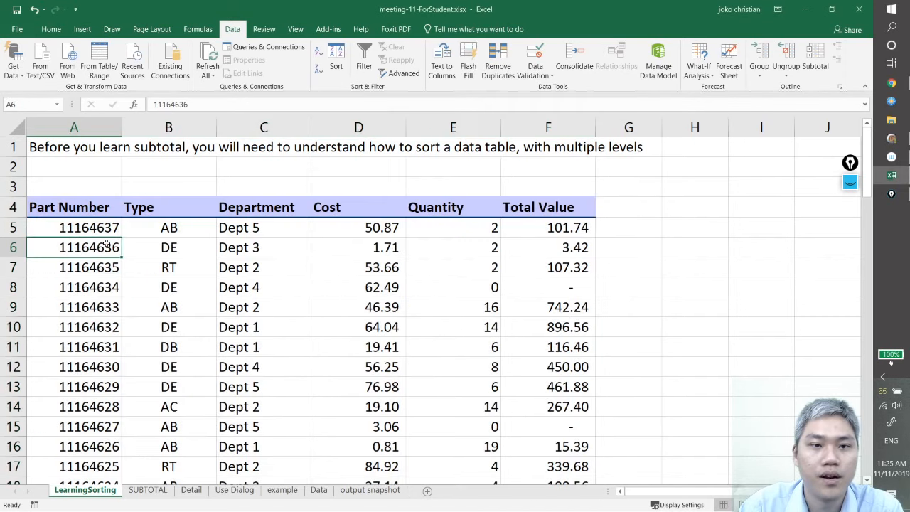
{"action": "left_click", "coordinate": [113, 229]}
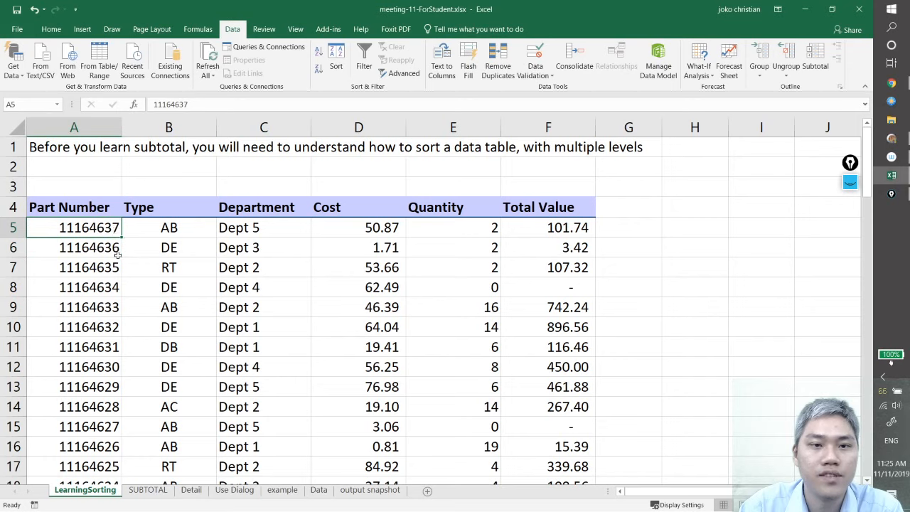
{"action": "left_click", "coordinate": [117, 254]}
{"action": "left_click", "coordinate": [113, 268]}
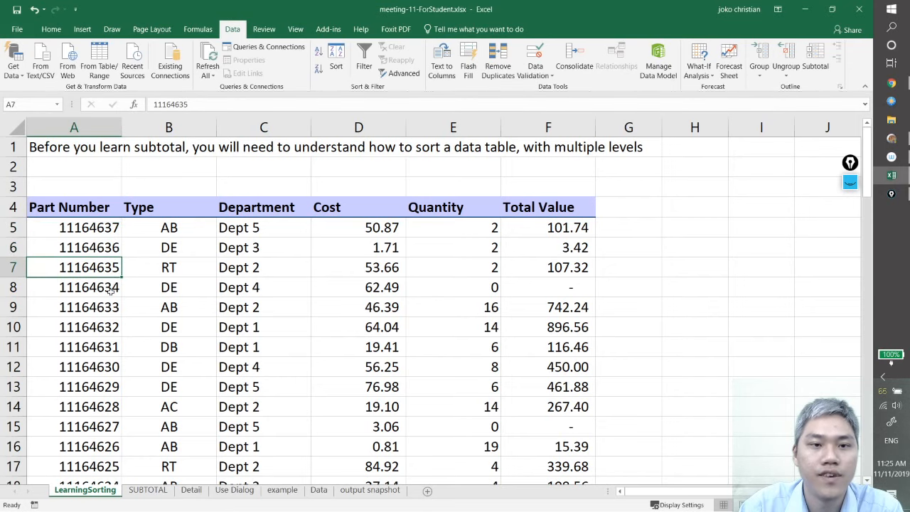
{"action": "left_click", "coordinate": [111, 290]}
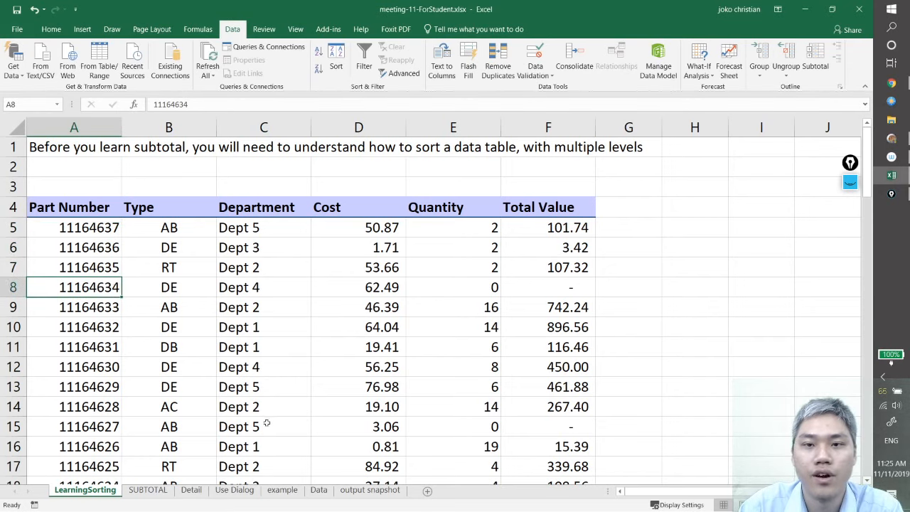
Sort the whole parts table by Type instead of Part Number, on cell values in A to Z order
{"action": "left_click", "coordinate": [281, 285]}
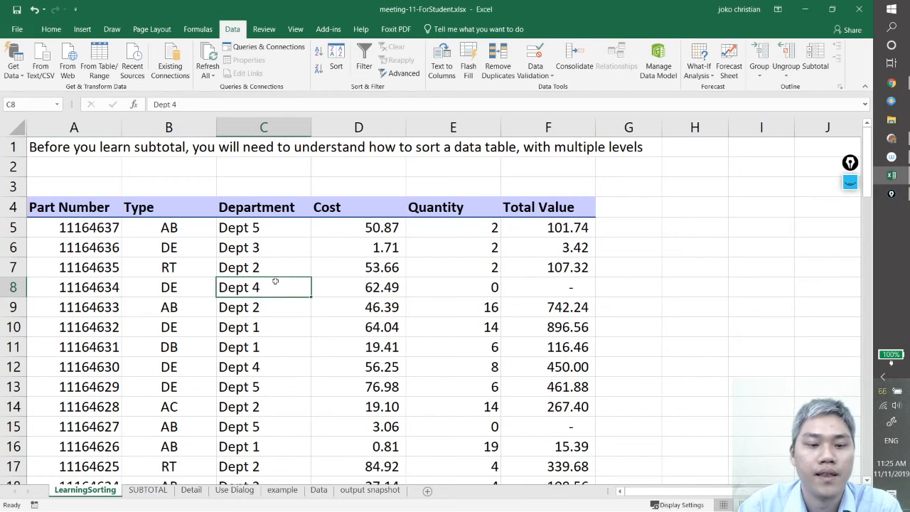
{"action": "key", "text": "ctrl+a"}
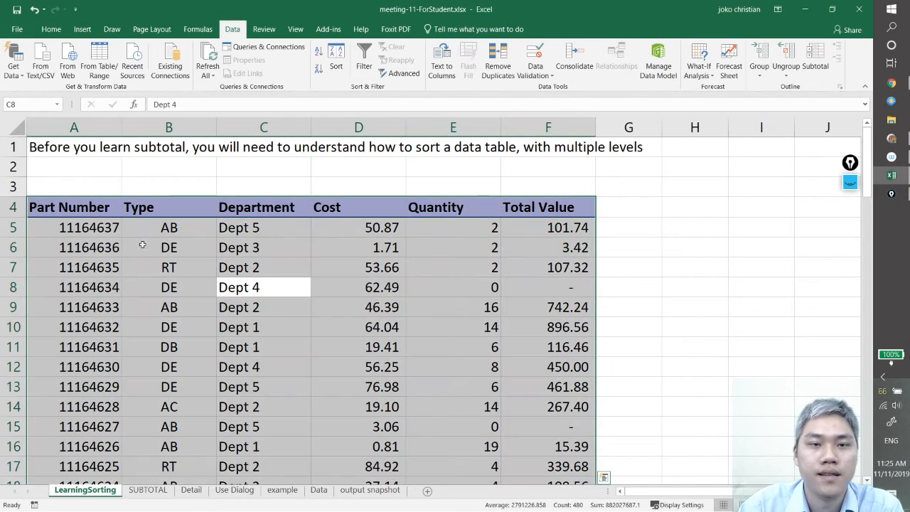
{"action": "left_click", "coordinate": [336, 57]}
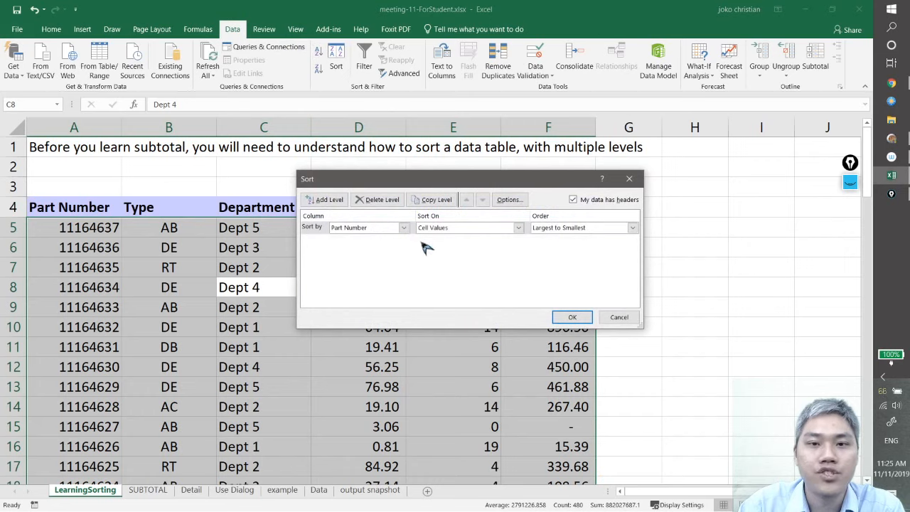
{"action": "left_click_drag", "start_coordinate": [412, 181], "coordinate": [517, 173]}
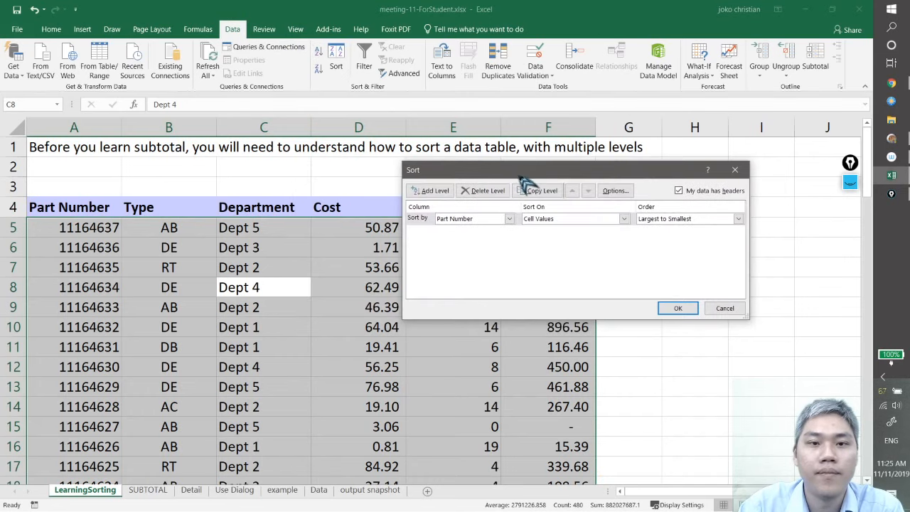
{"action": "left_click", "coordinate": [510, 219]}
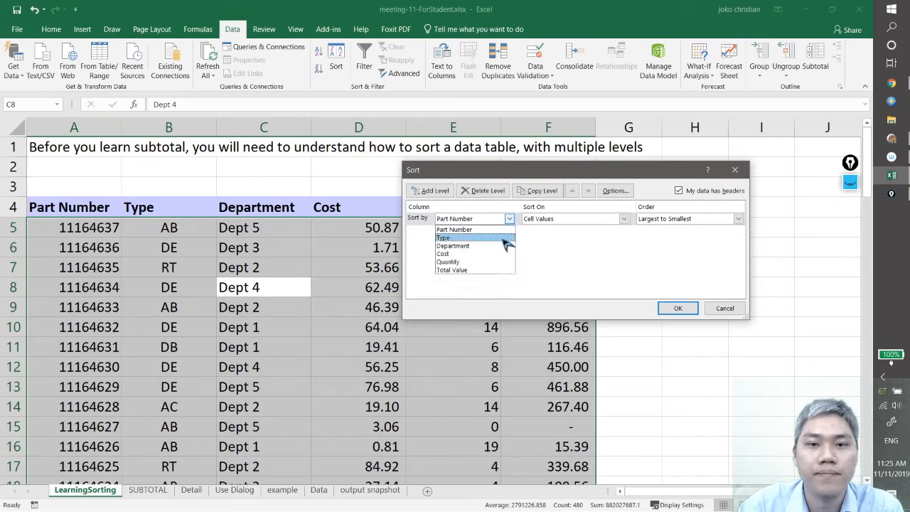
{"action": "left_click", "coordinate": [503, 238]}
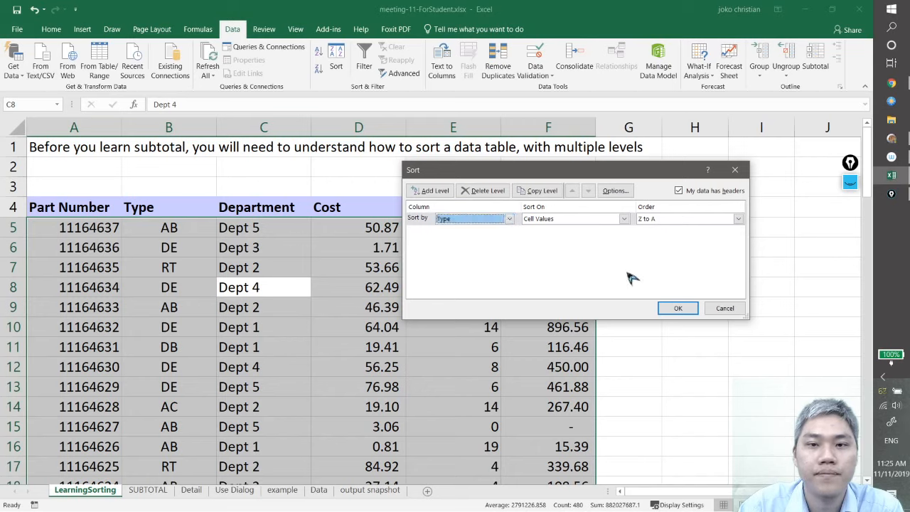
{"action": "left_click", "coordinate": [684, 219]}
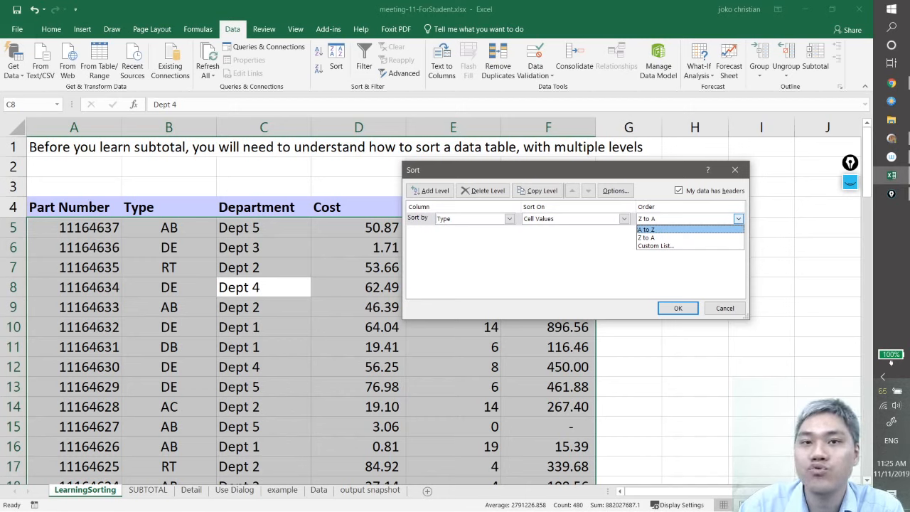
{"action": "key", "text": "Escape"}
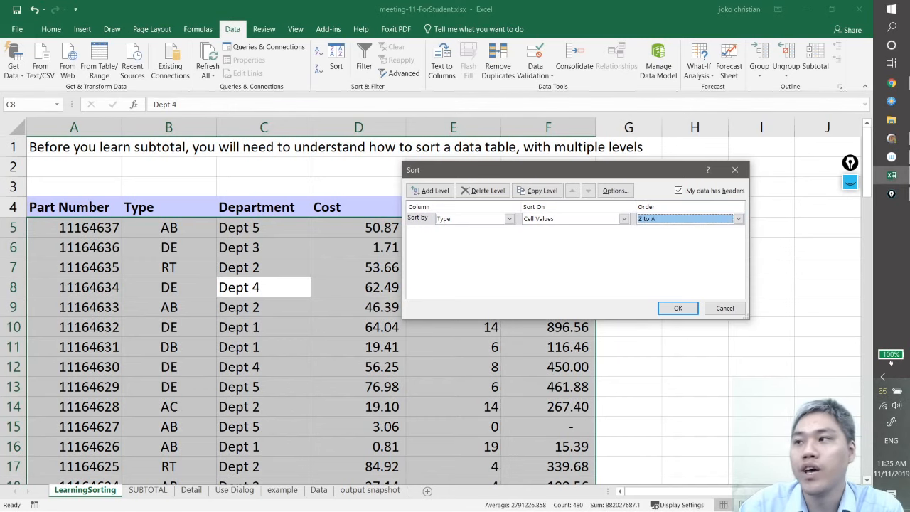
{"action": "left_click", "coordinate": [680, 219]}
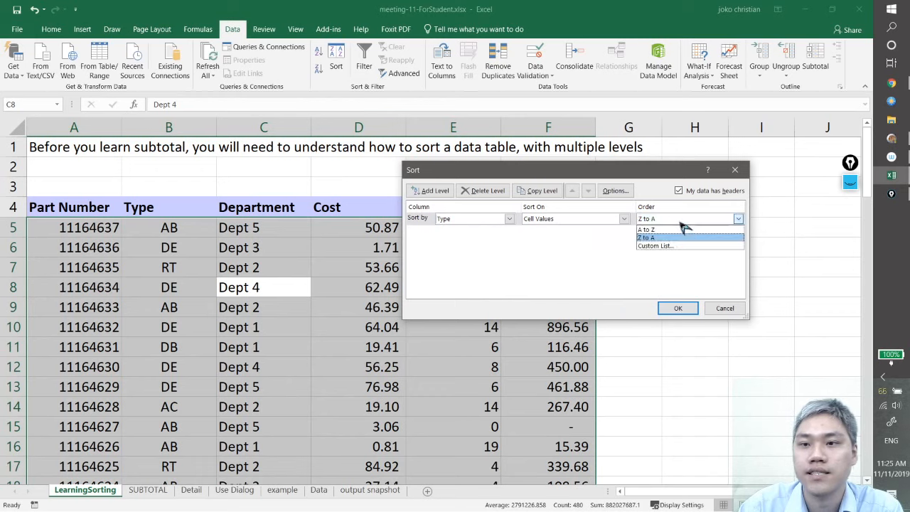
{"action": "left_click", "coordinate": [683, 229]}
{"action": "left_click", "coordinate": [678, 309]}
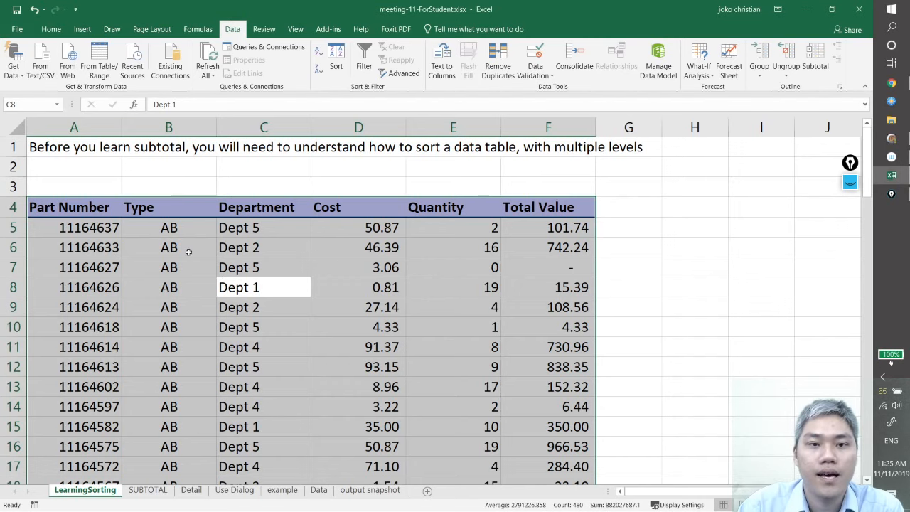
Examine the Type column from the first to the last table row to see how the types are grouped and ordered
{"action": "left_click", "coordinate": [174, 228]}
{"action": "scroll", "coordinate": [178, 249], "scroll_direction": "down", "scroll_amount": 3}
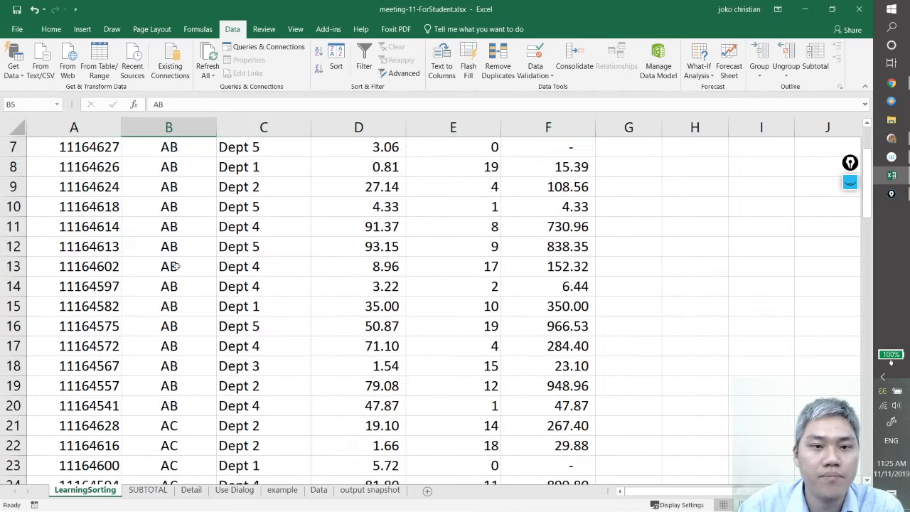
{"action": "scroll", "coordinate": [177, 276], "scroll_direction": "down", "scroll_amount": 6}
{"action": "scroll", "coordinate": [179, 277], "scroll_direction": "up", "scroll_amount": 1}
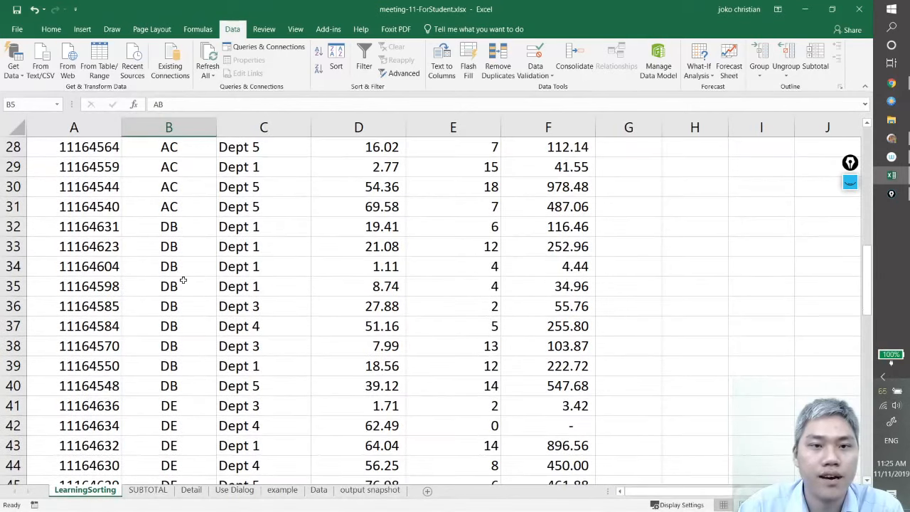
{"action": "left_click", "coordinate": [192, 206]}
{"action": "scroll", "coordinate": [182, 187], "scroll_direction": "up", "scroll_amount": 1}
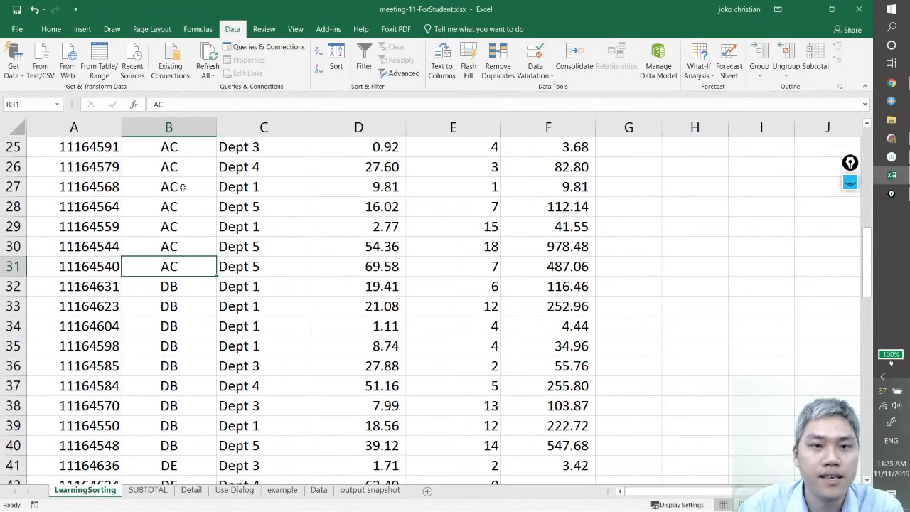
{"action": "scroll", "coordinate": [198, 311], "scroll_direction": "down", "scroll_amount": 1}
{"action": "left_click", "coordinate": [195, 228]}
{"action": "scroll", "coordinate": [207, 316], "scroll_direction": "down", "scroll_amount": 9}
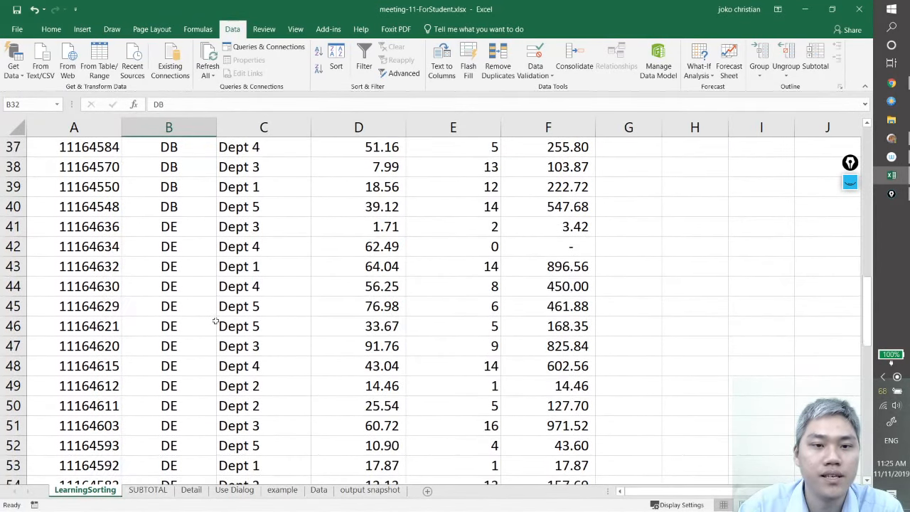
{"action": "scroll", "coordinate": [209, 320], "scroll_direction": "down", "scroll_amount": 8}
{"action": "scroll", "coordinate": [209, 324], "scroll_direction": "up", "scroll_amount": 2}
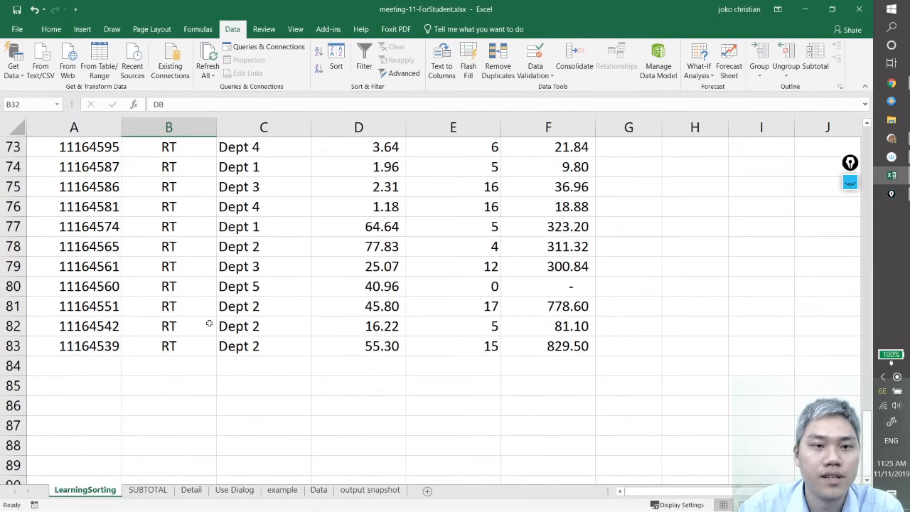
{"action": "left_click", "coordinate": [176, 349]}
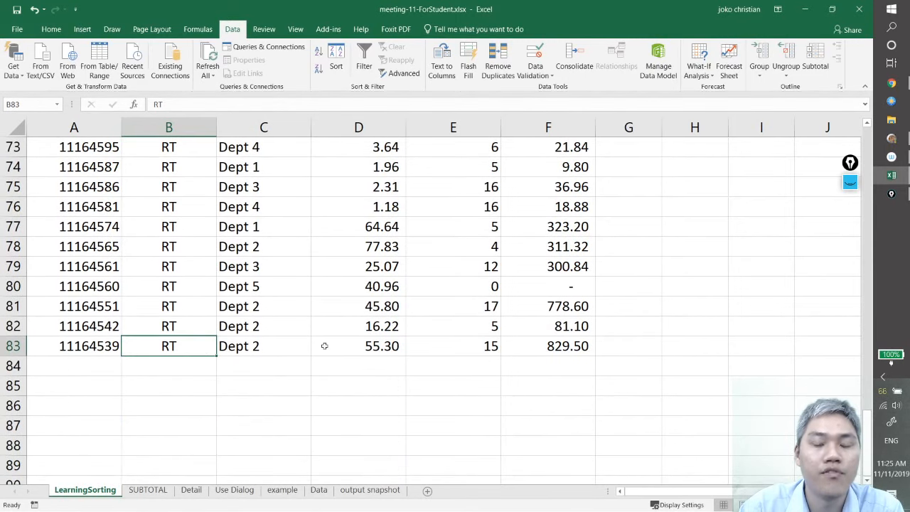
{"action": "scroll", "coordinate": [320, 389], "scroll_direction": "up", "scroll_amount": 20}
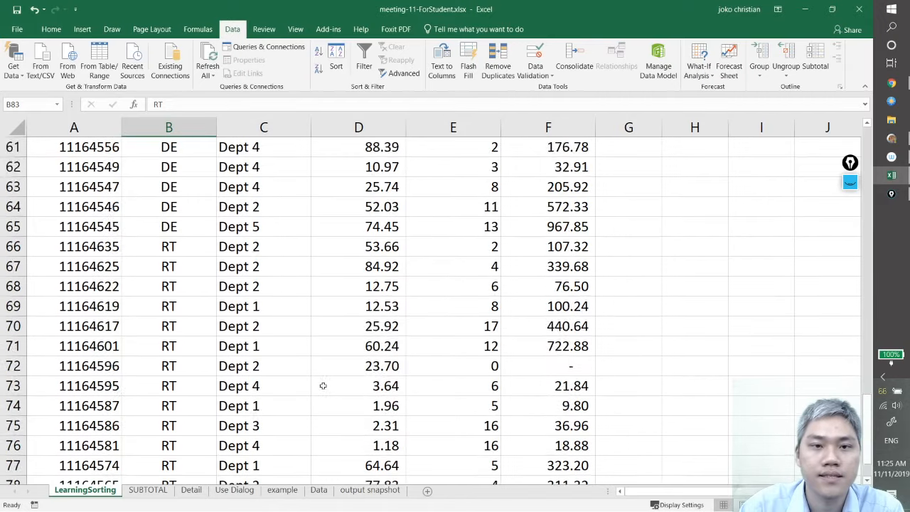
{"action": "scroll", "coordinate": [341, 386], "scroll_direction": "up", "scroll_amount": 4}
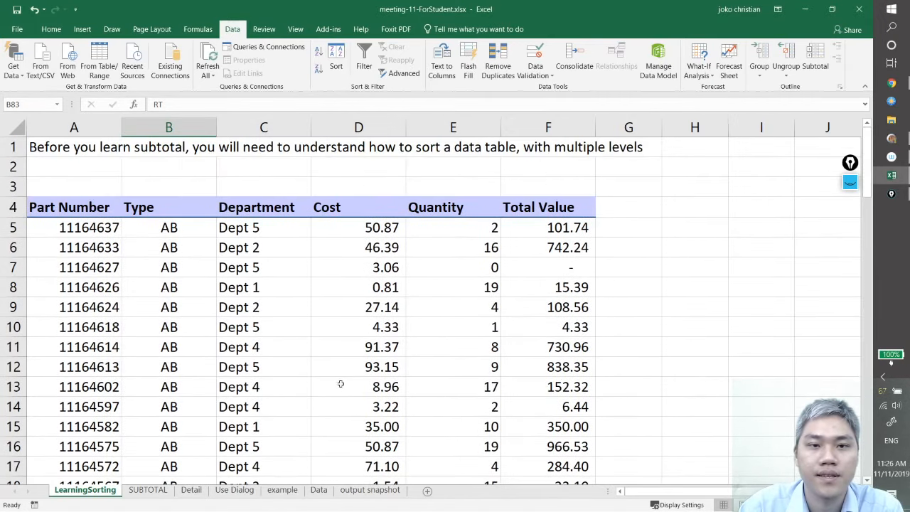
Re-sort the whole parts table by Type on cell values in Z to A order
{"action": "left_click", "coordinate": [298, 386]}
{"action": "left_click", "coordinate": [291, 346]}
{"action": "key", "text": "ctrl+a"}
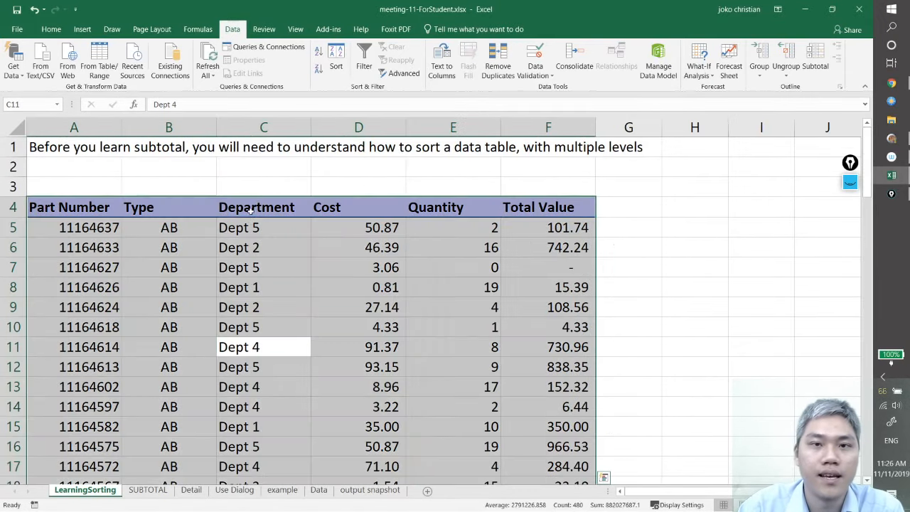
{"action": "left_click", "coordinate": [336, 63]}
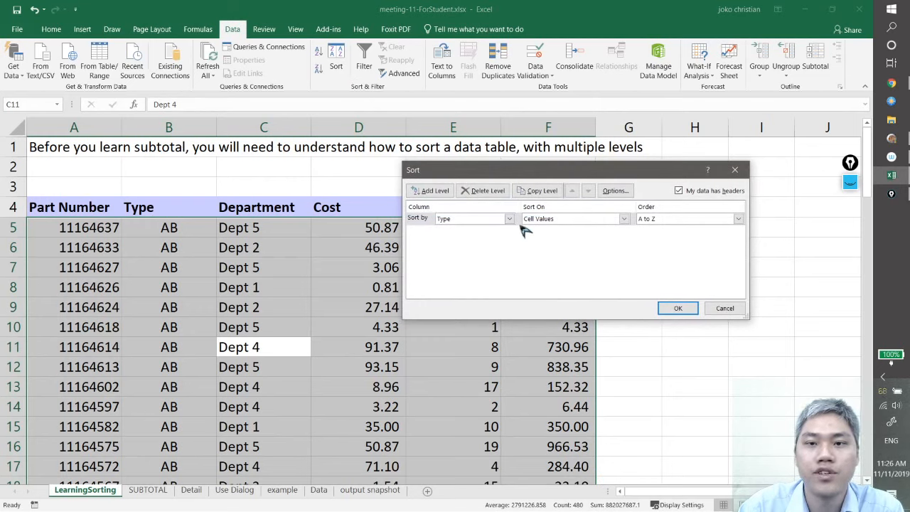
{"action": "left_click", "coordinate": [656, 220]}
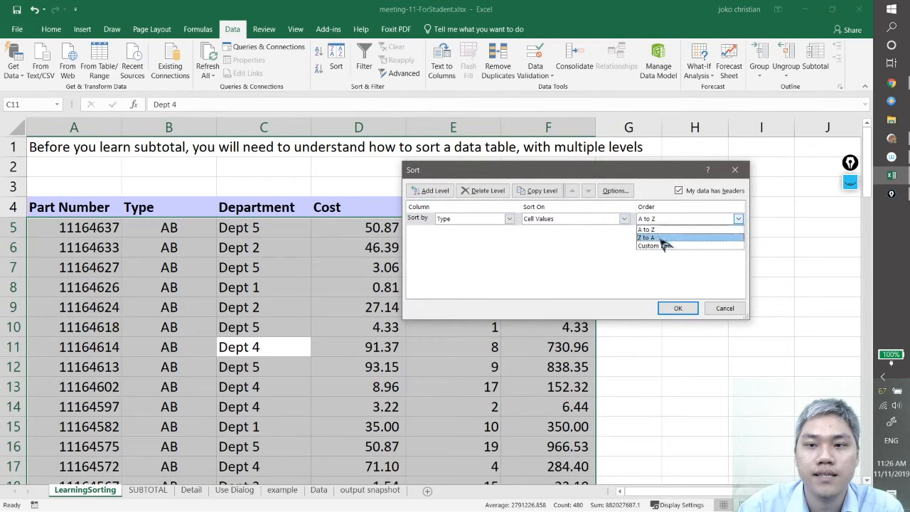
{"action": "left_click", "coordinate": [663, 239]}
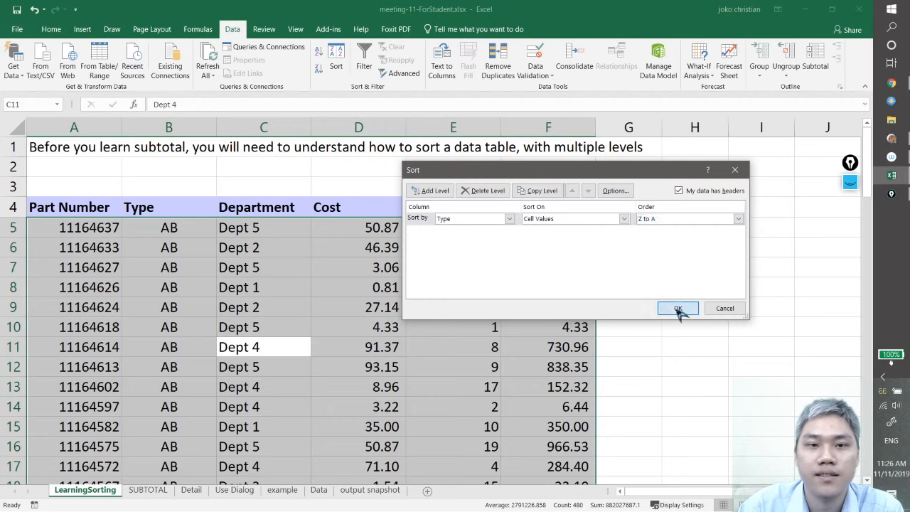
{"action": "left_click", "coordinate": [678, 308]}
Check the reversed order of the type groups in the Type column, down to the last table row
{"action": "left_click", "coordinate": [176, 229]}
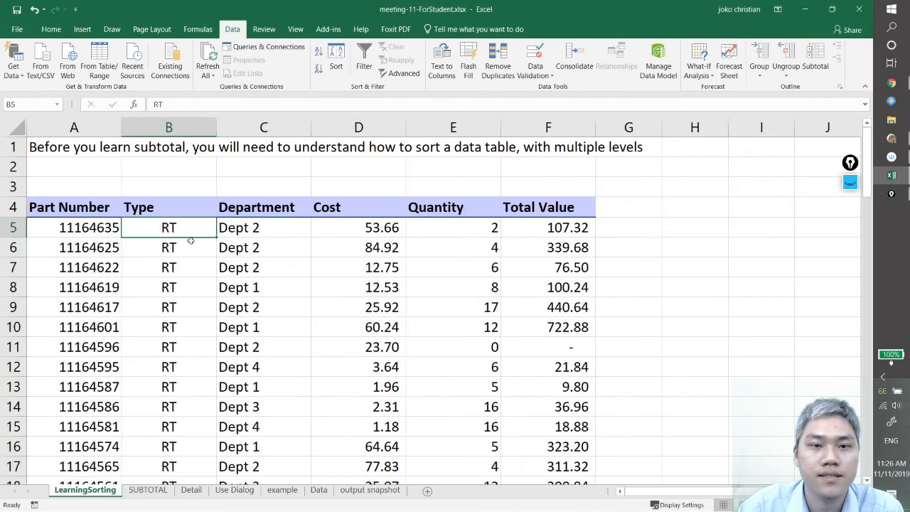
{"action": "scroll", "coordinate": [198, 298], "scroll_direction": "down", "scroll_amount": 7}
{"action": "left_click", "coordinate": [179, 226]}
{"action": "scroll", "coordinate": [199, 263], "scroll_direction": "down", "scroll_amount": 7}
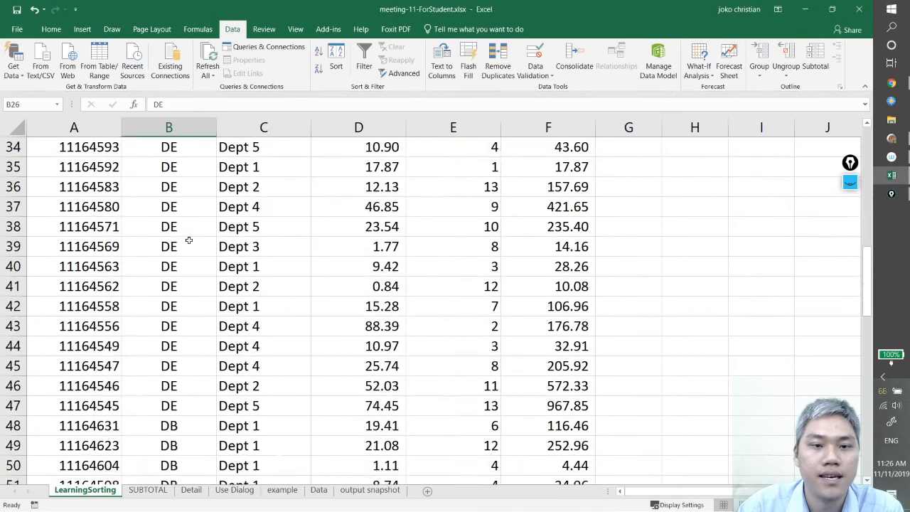
{"action": "left_click", "coordinate": [203, 266]}
{"action": "scroll", "coordinate": [203, 266], "scroll_direction": "down", "scroll_amount": 13}
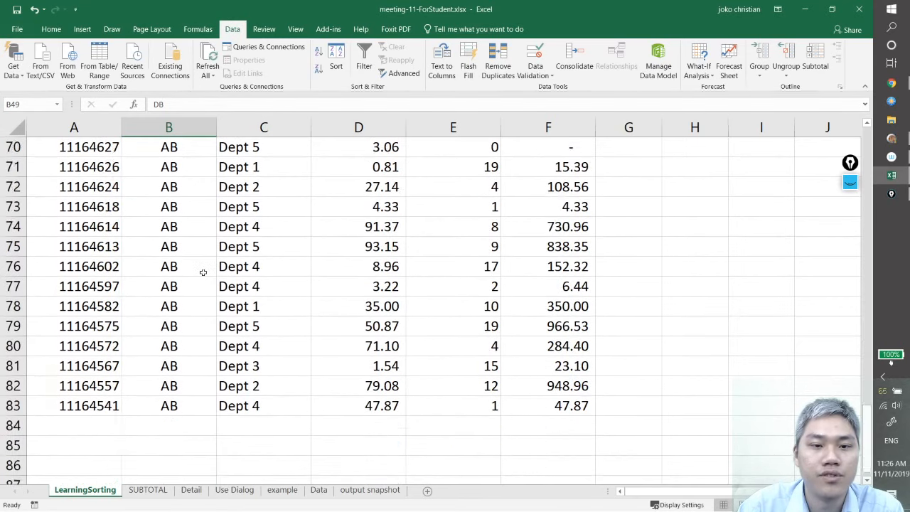
{"action": "scroll", "coordinate": [200, 260], "scroll_direction": "up", "scroll_amount": 2}
{"action": "left_click", "coordinate": [186, 286]}
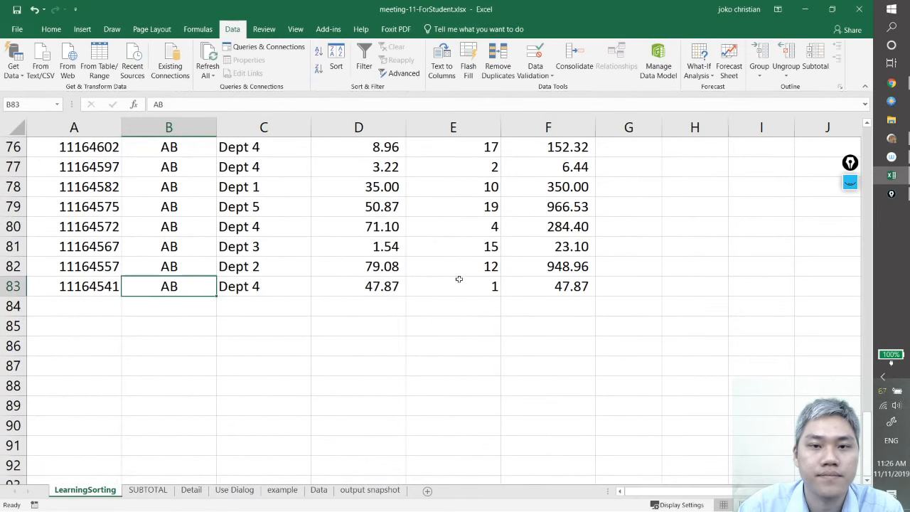
Review the first record's Department, Cost, Quantity, Total Value and Type cells as possible sort columns for the parts table
{"action": "scroll", "coordinate": [363, 354], "scroll_direction": "up", "scroll_amount": 7}
{"action": "scroll", "coordinate": [356, 352], "scroll_direction": "up", "scroll_amount": 18}
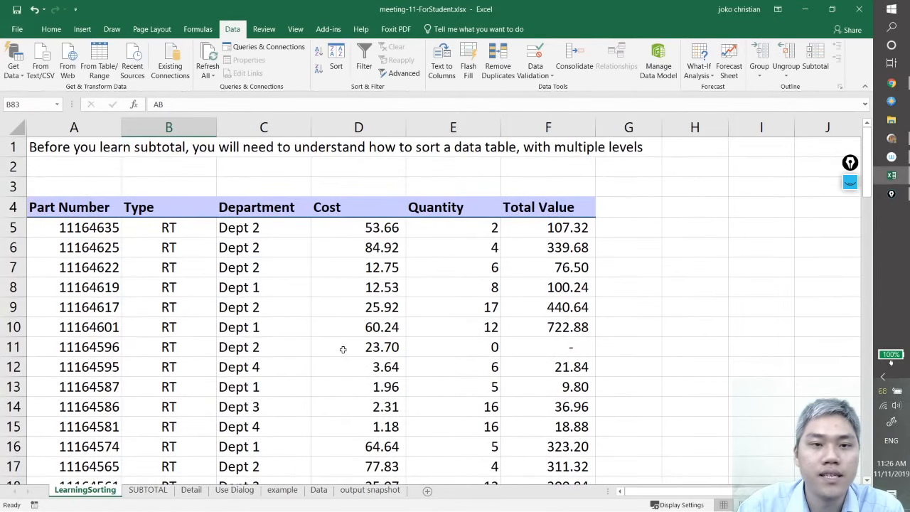
{"action": "scroll", "coordinate": [343, 349], "scroll_direction": "down", "scroll_amount": 1}
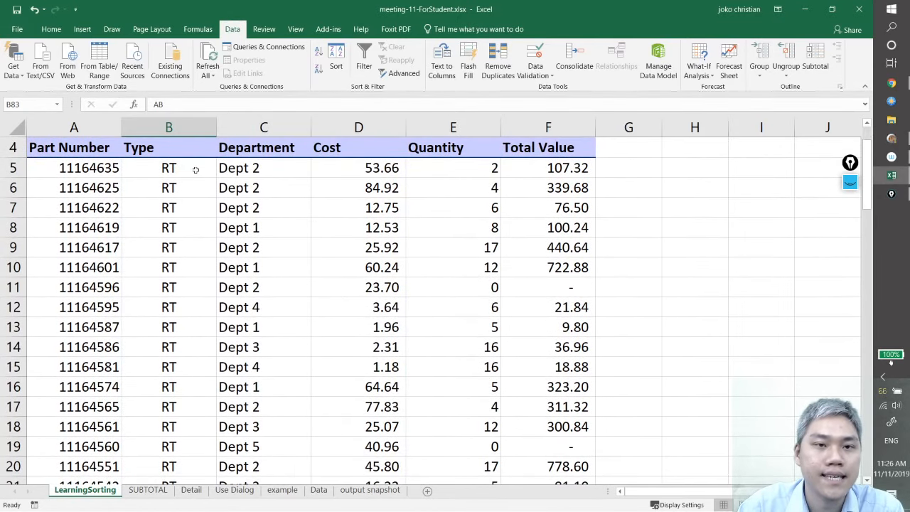
{"action": "left_click", "coordinate": [270, 178]}
{"action": "left_click", "coordinate": [351, 168]}
{"action": "left_click", "coordinate": [472, 170]}
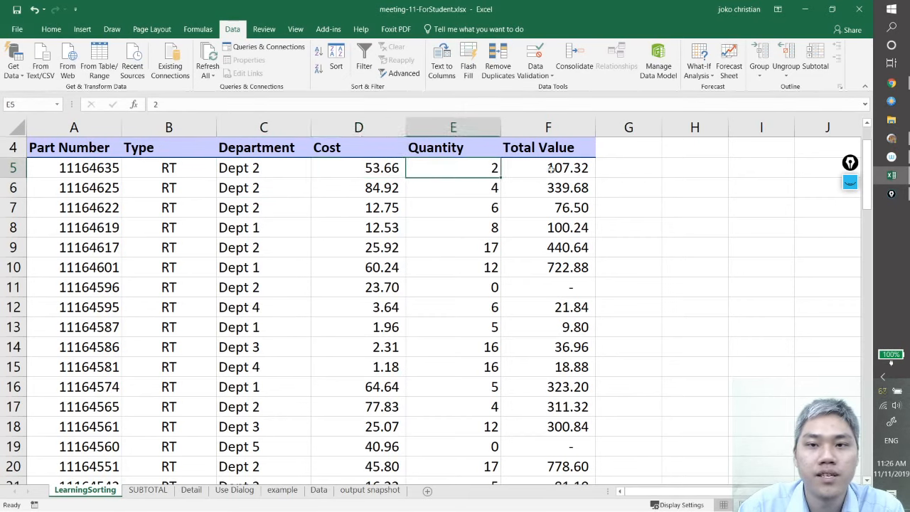
{"action": "left_click", "coordinate": [551, 169]}
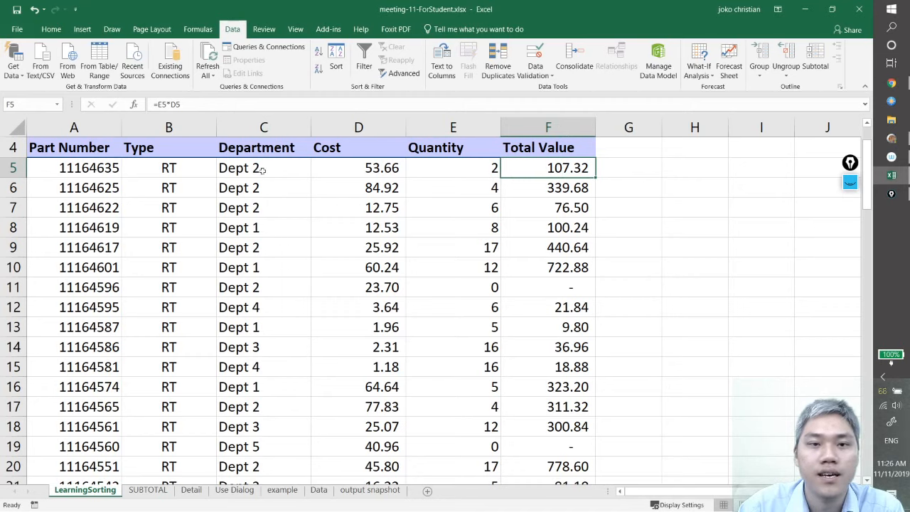
{"action": "left_click", "coordinate": [171, 168]}
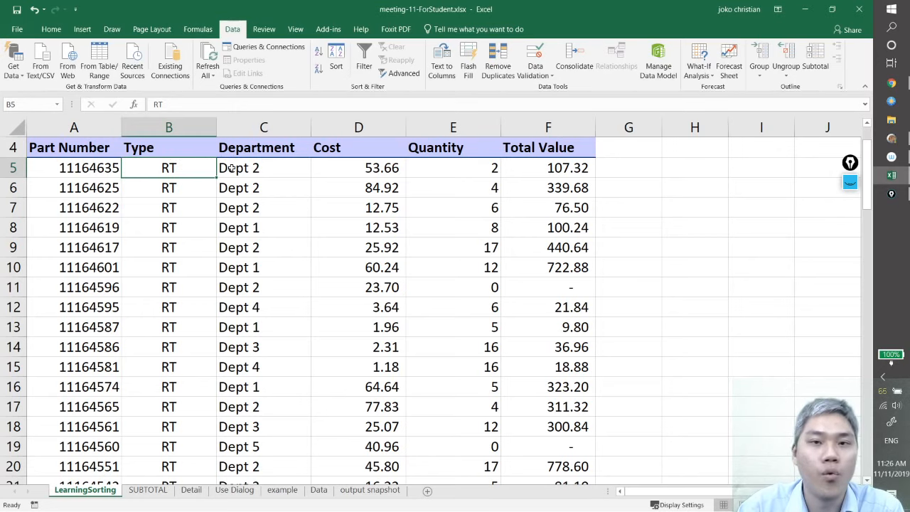
Set up a sort of the whole parts table with Department as the first level, on cell values in A to Z order
{"action": "left_click", "coordinate": [254, 208]}
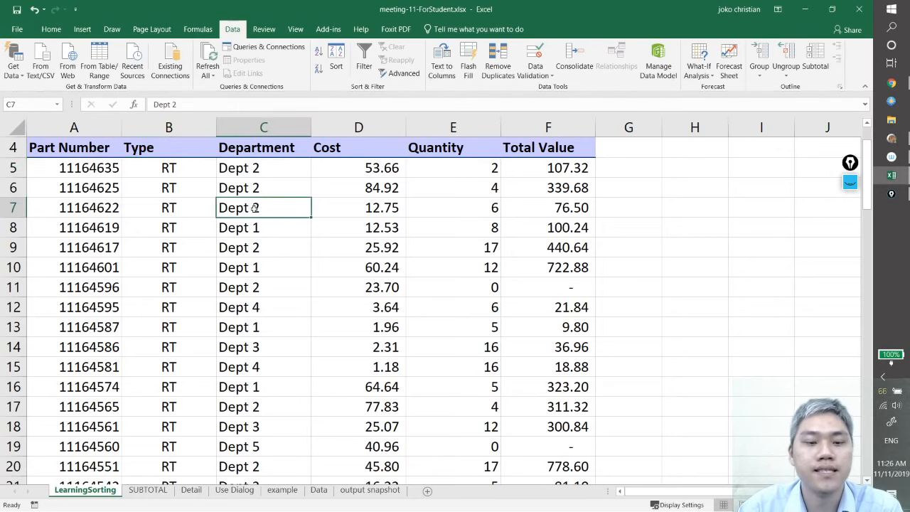
{"action": "key", "text": "ctrl+a"}
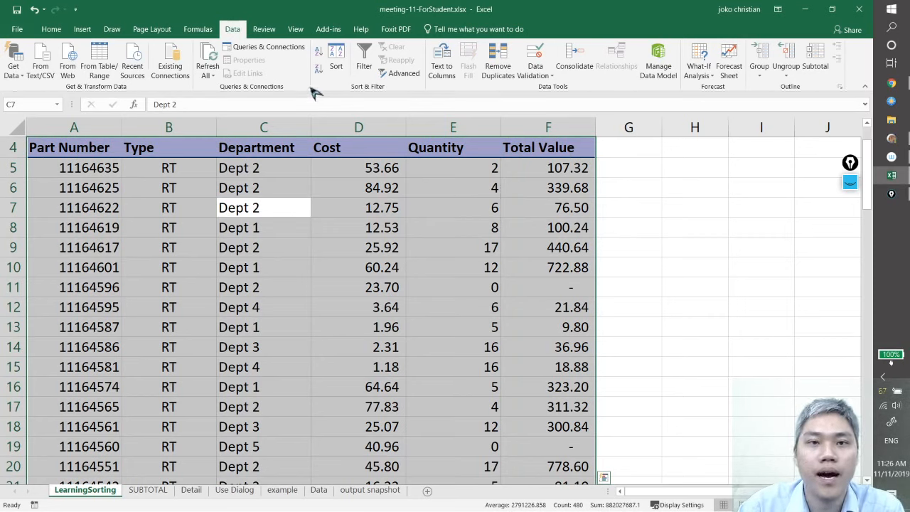
{"action": "left_click", "coordinate": [336, 60]}
{"action": "left_click", "coordinate": [512, 218]}
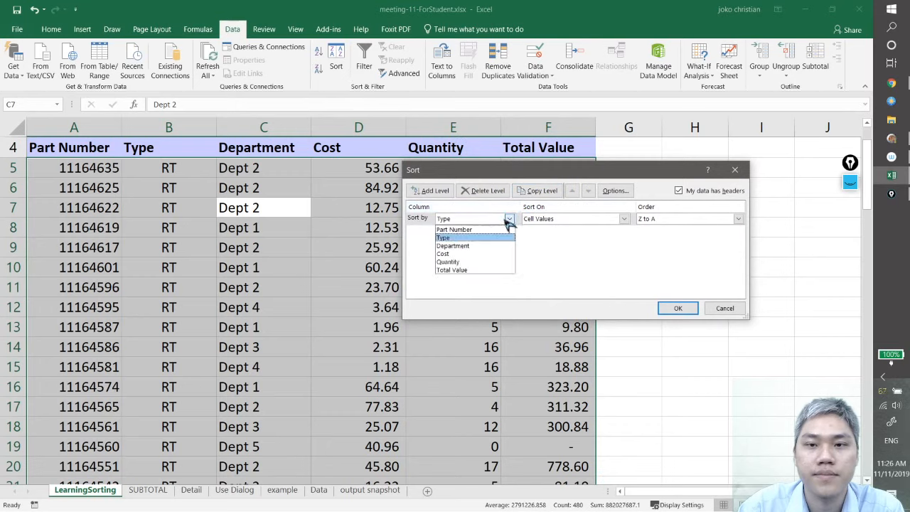
{"action": "left_click", "coordinate": [494, 244]}
{"action": "left_click", "coordinate": [671, 222]}
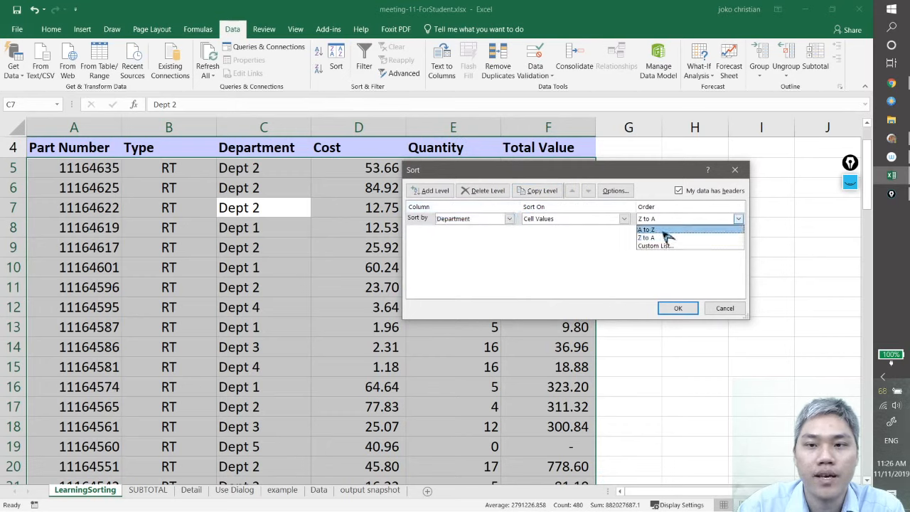
{"action": "left_click", "coordinate": [667, 231]}
{"action": "left_click_drag", "start_coordinate": [576, 182], "coordinate": [642, 220]}
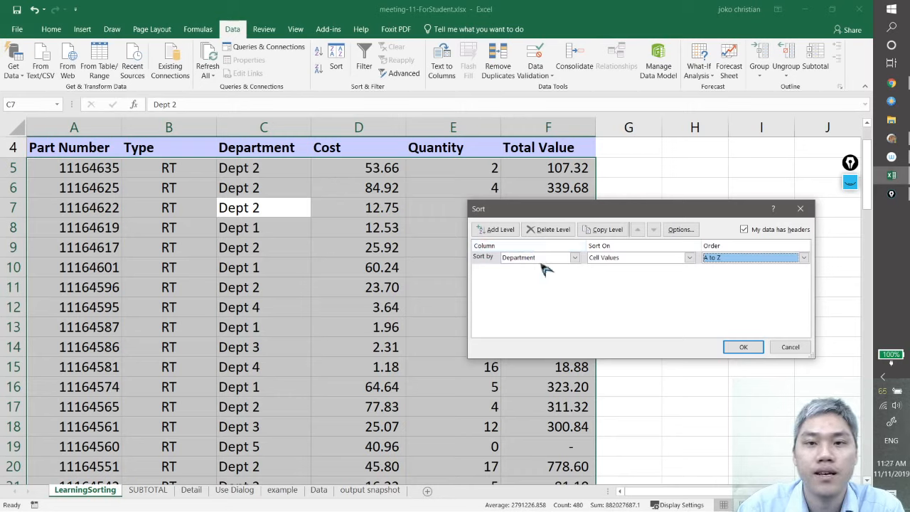
{"action": "left_click_drag", "start_coordinate": [535, 209], "coordinate": [498, 275]}
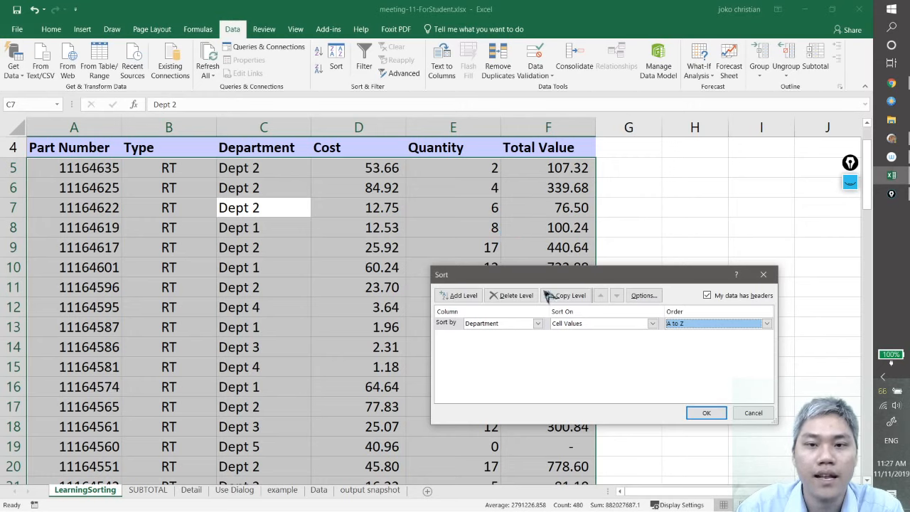
Add Quantity as the second sort level, on cell values from smallest to largest, and apply the sort
{"action": "key", "text": "ctrl"}
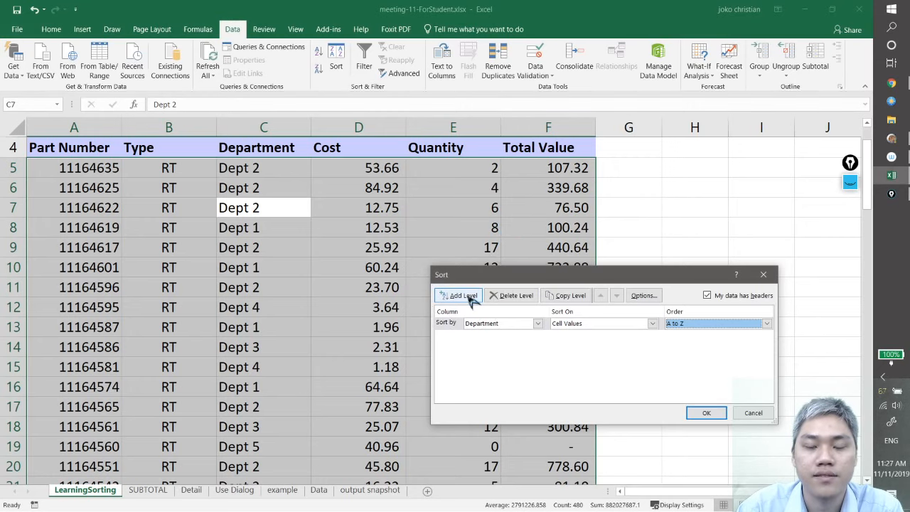
{"action": "key", "text": "ctrl"}
{"action": "key", "text": "ctrl"}
{"action": "left_click", "coordinate": [470, 297]}
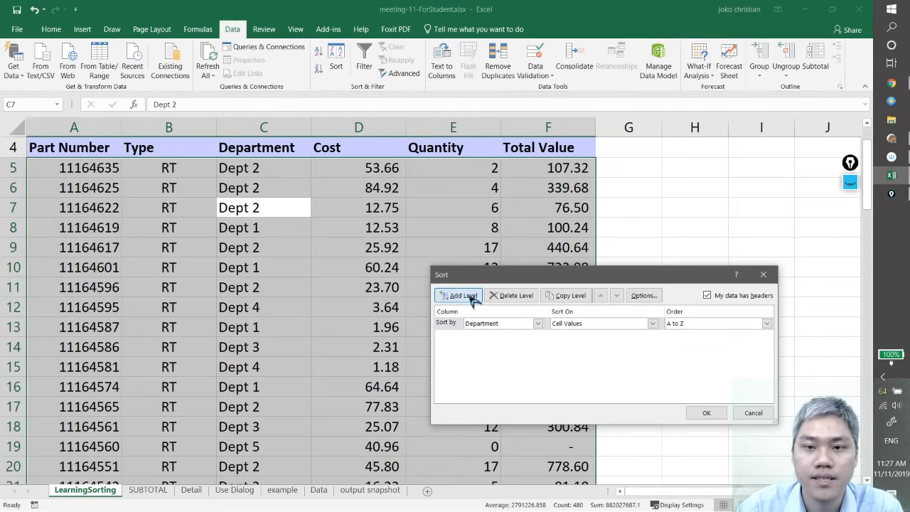
{"action": "left_click", "coordinate": [538, 336]}
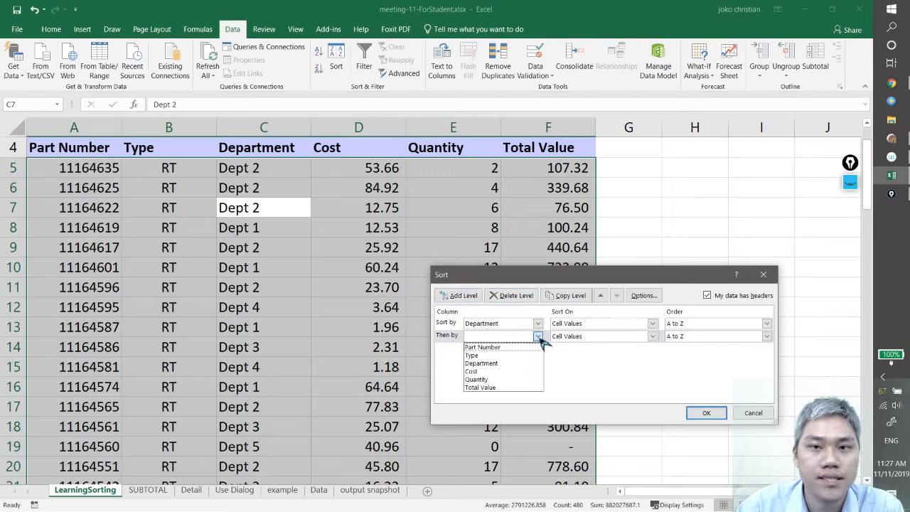
{"action": "left_click", "coordinate": [516, 380]}
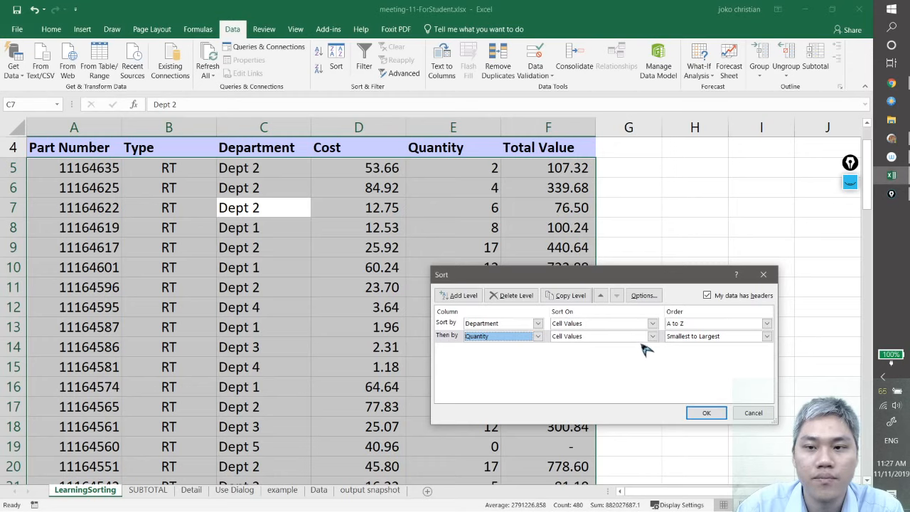
{"action": "left_click", "coordinate": [699, 338]}
{"action": "left_click", "coordinate": [732, 337]}
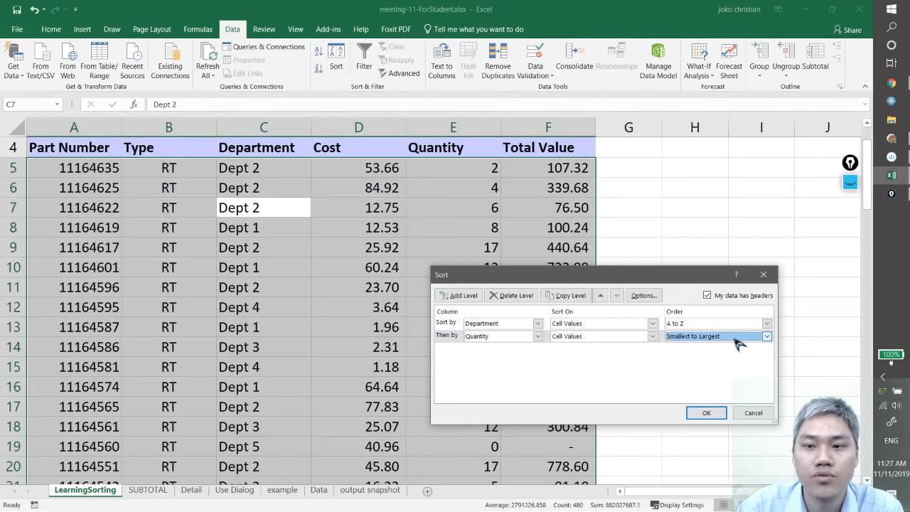
{"action": "left_click", "coordinate": [732, 338]}
{"action": "left_click", "coordinate": [733, 347]}
{"action": "left_click", "coordinate": [706, 413]}
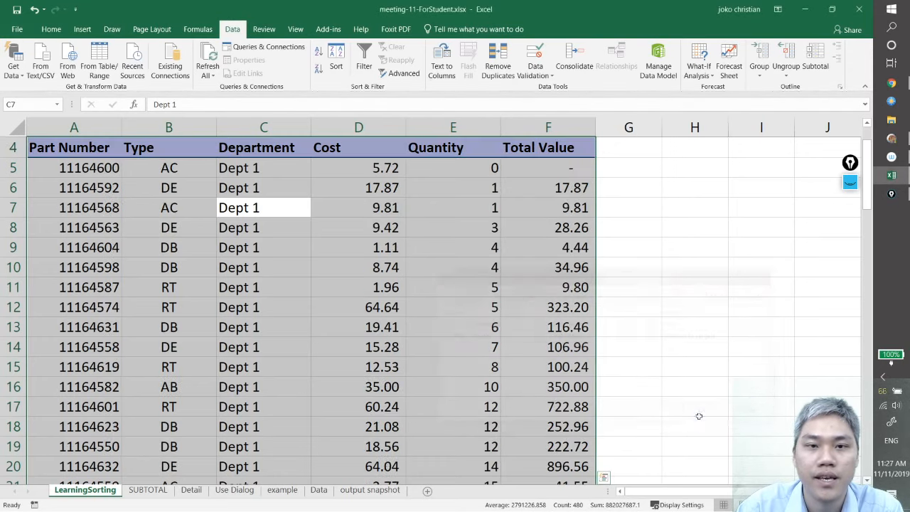
Examine how the Department column is grouped down the table, and select the Dept 1 cells C5:C22
{"action": "left_click", "coordinate": [264, 168]}
{"action": "scroll", "coordinate": [284, 320], "scroll_direction": "down", "scroll_amount": 13}
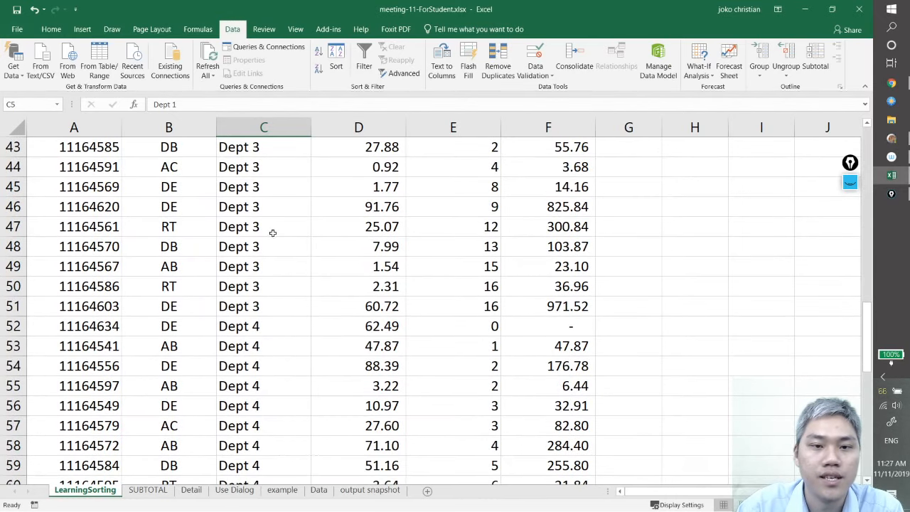
{"action": "scroll", "coordinate": [296, 425], "scroll_direction": "down", "scroll_amount": 4}
{"action": "scroll", "coordinate": [305, 433], "scroll_direction": "up", "scroll_amount": 14}
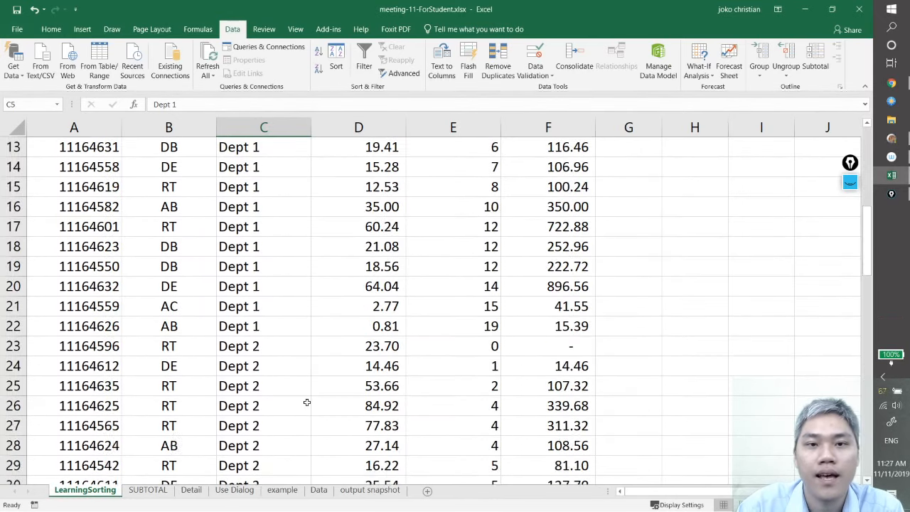
{"action": "scroll", "coordinate": [306, 403], "scroll_direction": "up", "scroll_amount": 4}
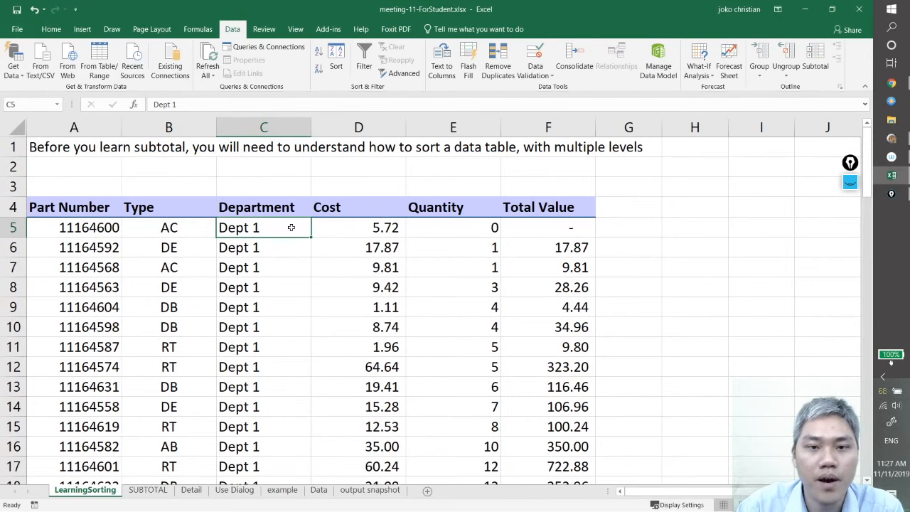
{"action": "scroll", "coordinate": [289, 346], "scroll_direction": "down", "scroll_amount": 3}
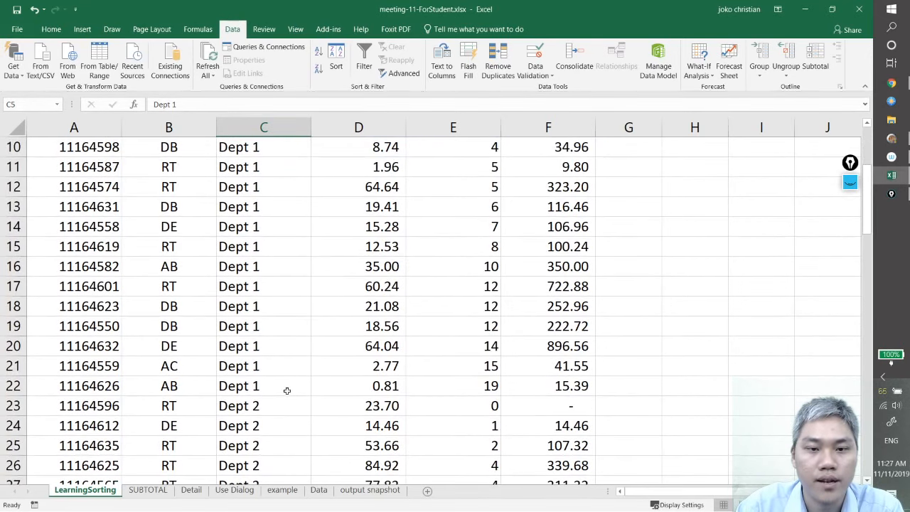
{"action": "left_click", "coordinate": [287, 391], "text": "shift"}
{"action": "scroll", "coordinate": [398, 394], "scroll_direction": "up", "scroll_amount": 3}
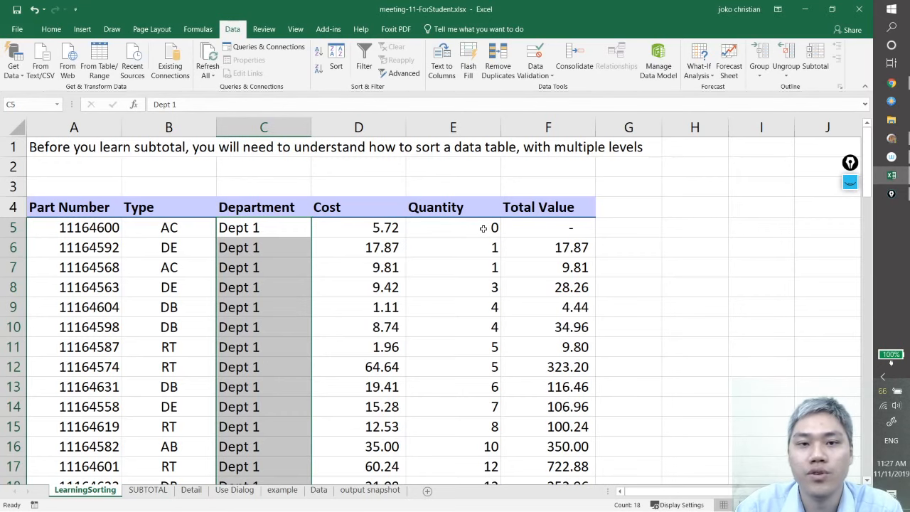
Check the Quantity order within the Dept 1 rows and where it restarts at the first Dept 2 row
{"action": "scroll", "coordinate": [482, 229], "scroll_direction": "down", "scroll_amount": 1}
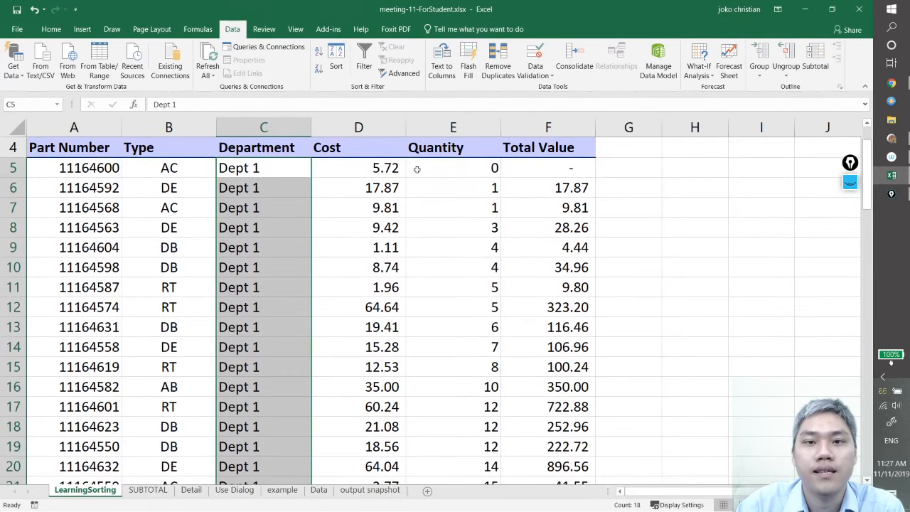
{"action": "left_click", "coordinate": [491, 172]}
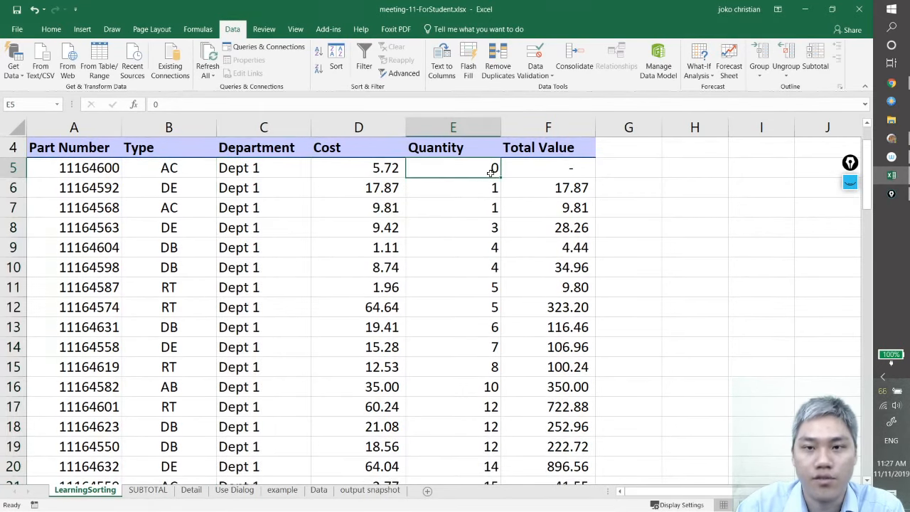
{"action": "left_click", "coordinate": [484, 208]}
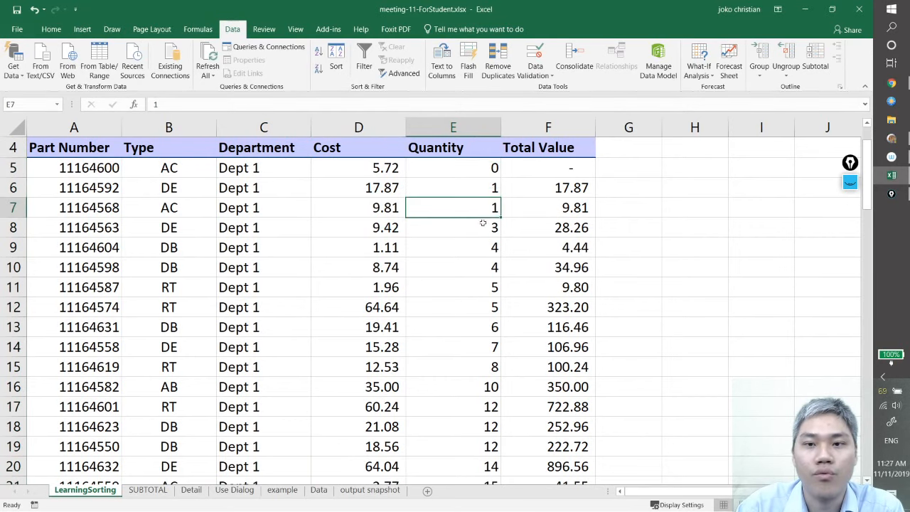
{"action": "left_click", "coordinate": [484, 227]}
{"action": "scroll", "coordinate": [483, 306], "scroll_direction": "down", "scroll_amount": 4}
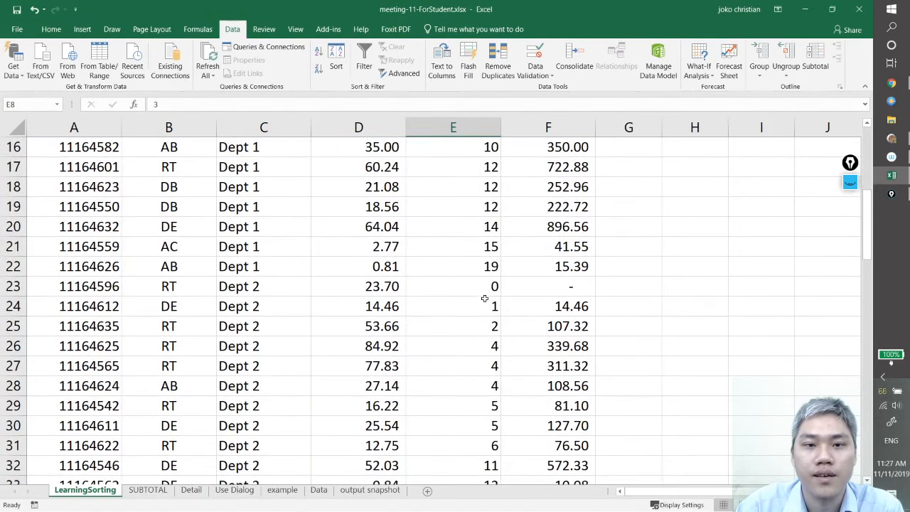
{"action": "left_click", "coordinate": [487, 267]}
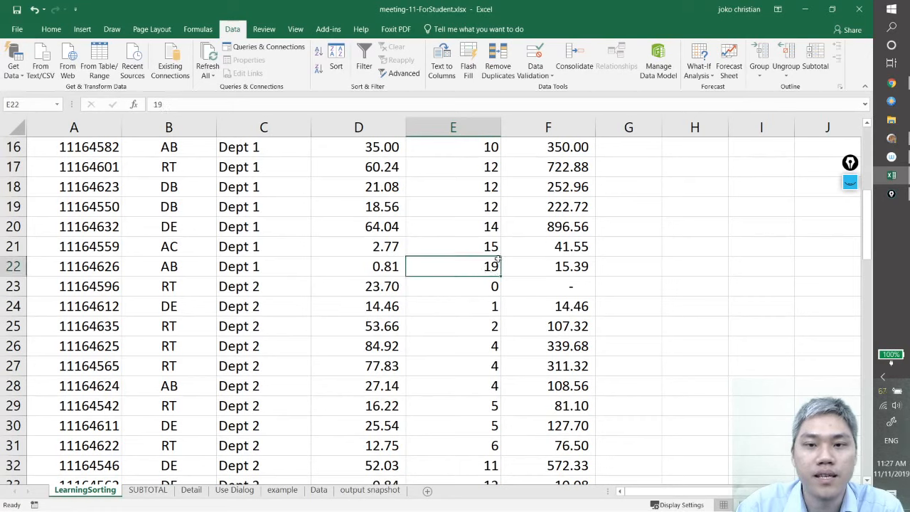
{"action": "left_click", "coordinate": [495, 287]}
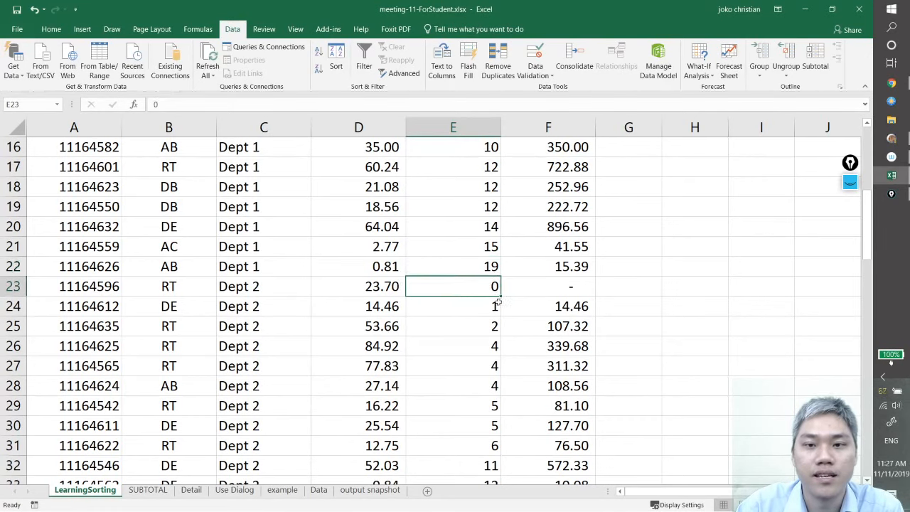
Check the Quantity order within the remaining department groups, from Dept 2 down to the Dept 5 rows
{"action": "left_click", "coordinate": [264, 289]}
{"action": "scroll", "coordinate": [263, 292], "scroll_direction": "down", "scroll_amount": 7}
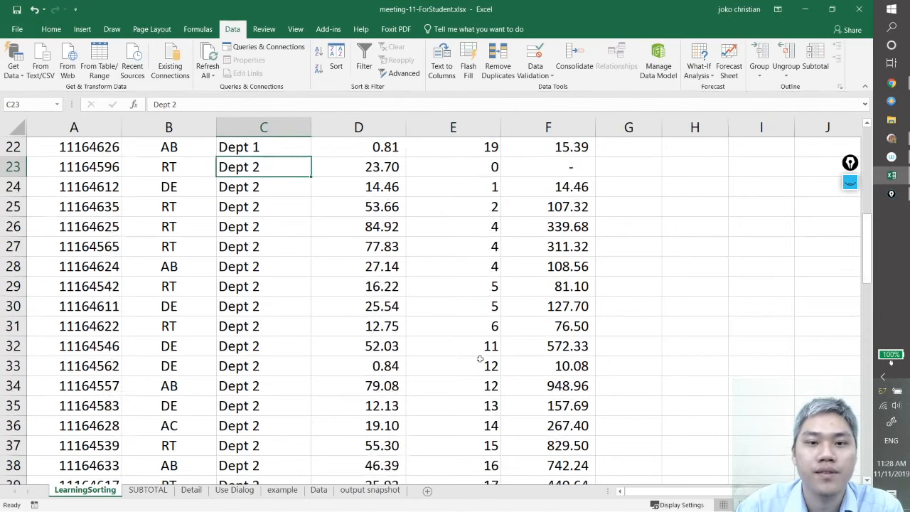
{"action": "left_click", "coordinate": [278, 249]}
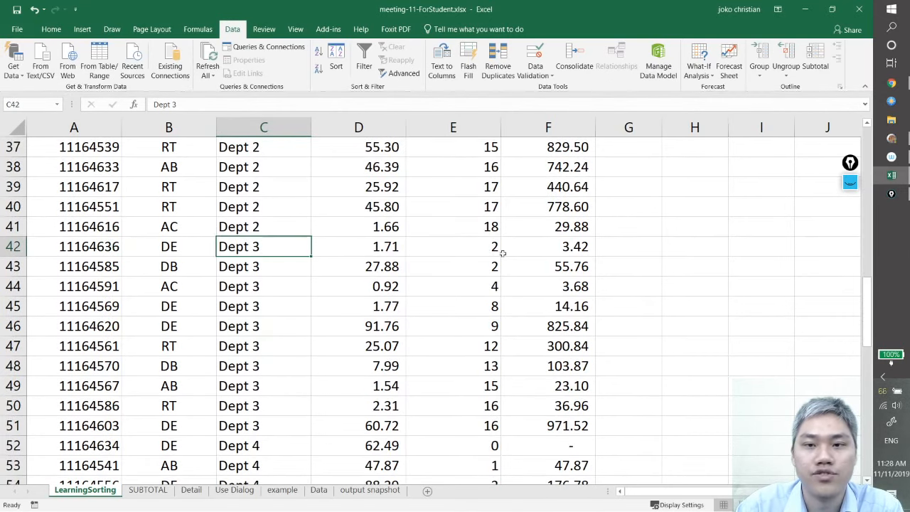
{"action": "left_click", "coordinate": [504, 253]}
{"action": "left_click", "coordinate": [483, 252]}
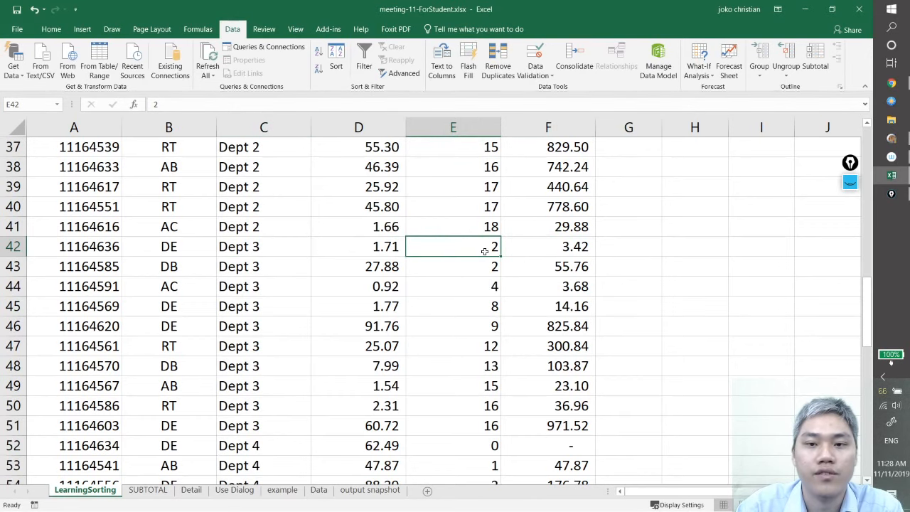
{"action": "scroll", "coordinate": [264, 380], "scroll_direction": "down", "scroll_amount": 10}
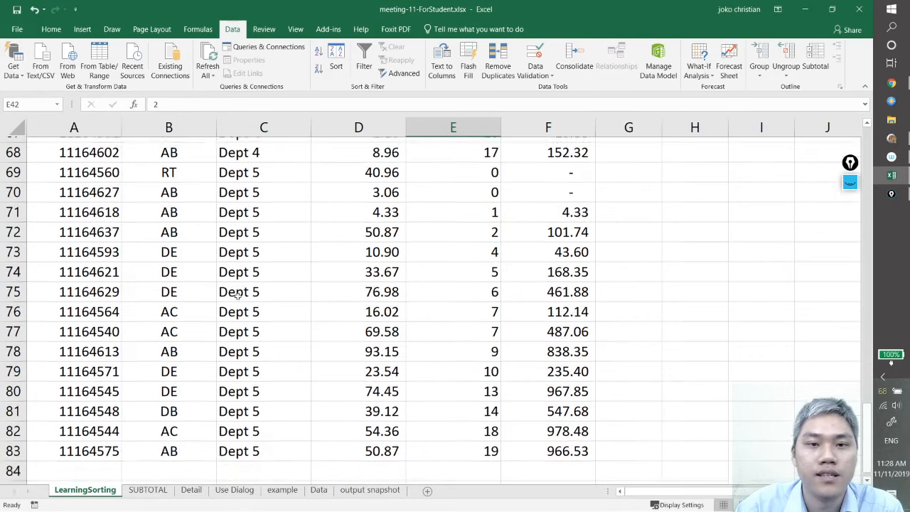
{"action": "scroll", "coordinate": [264, 277], "scroll_direction": "up", "scroll_amount": 1}
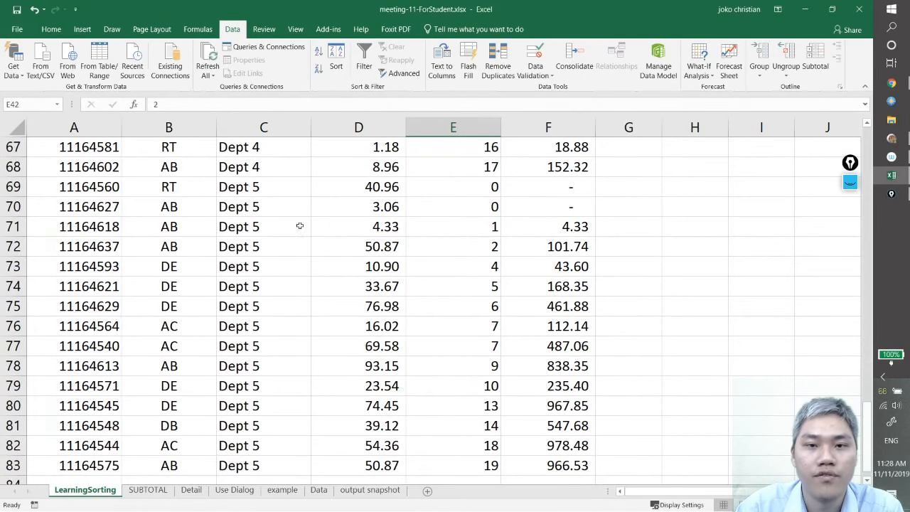
{"action": "left_click", "coordinate": [473, 224]}
{"action": "left_click", "coordinate": [482, 211]}
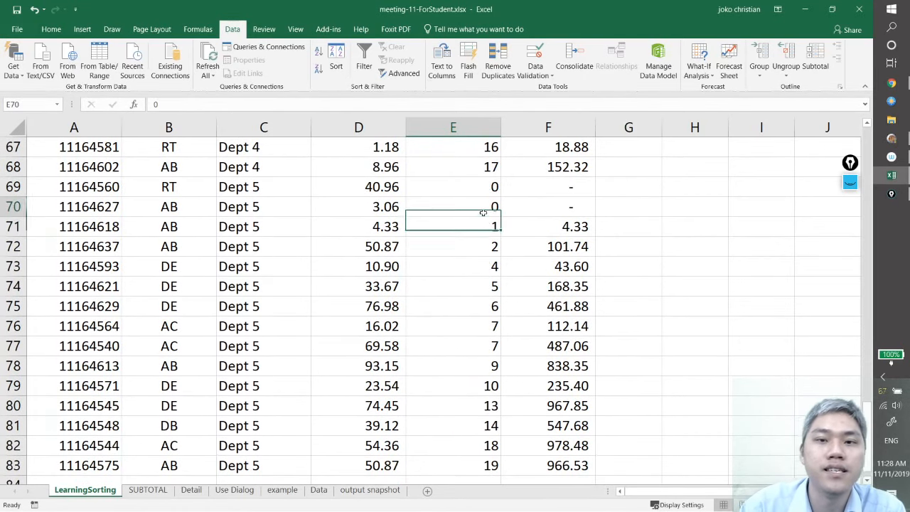
{"action": "scroll", "coordinate": [469, 295], "scroll_direction": "up", "scroll_amount": 2}
{"action": "scroll", "coordinate": [471, 308], "scroll_direction": "up", "scroll_amount": 20}
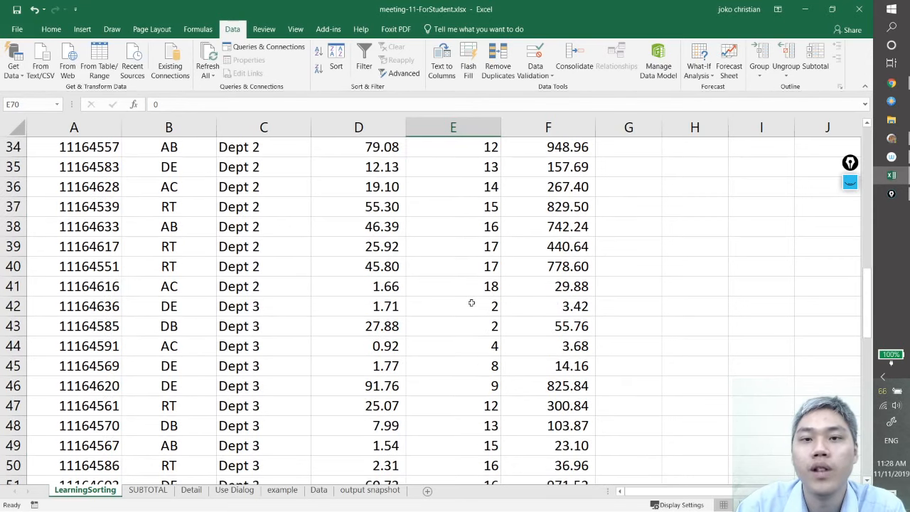
Re-sort the parts table by Department A to Z with the Quantity level changed to Largest to Smallest
{"action": "left_click", "coordinate": [446, 313]}
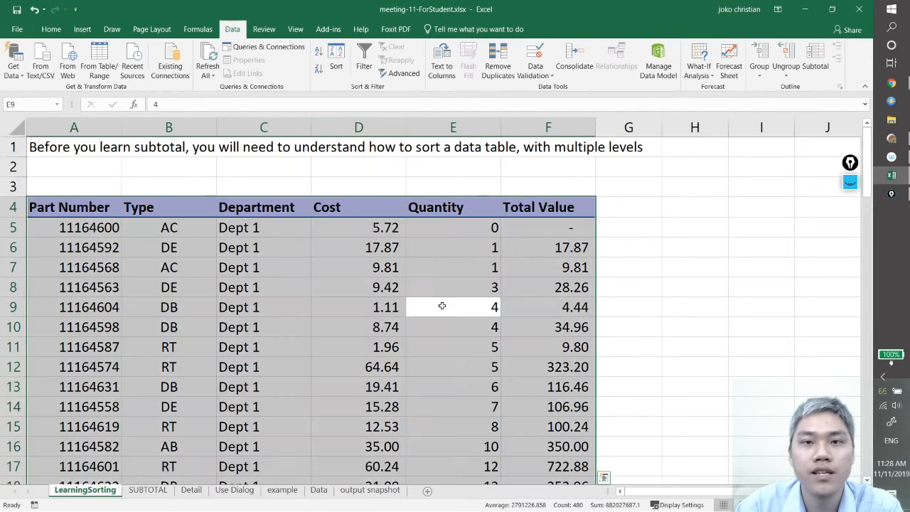
{"action": "key", "text": "ctrl+a"}
{"action": "left_click", "coordinate": [345, 78]}
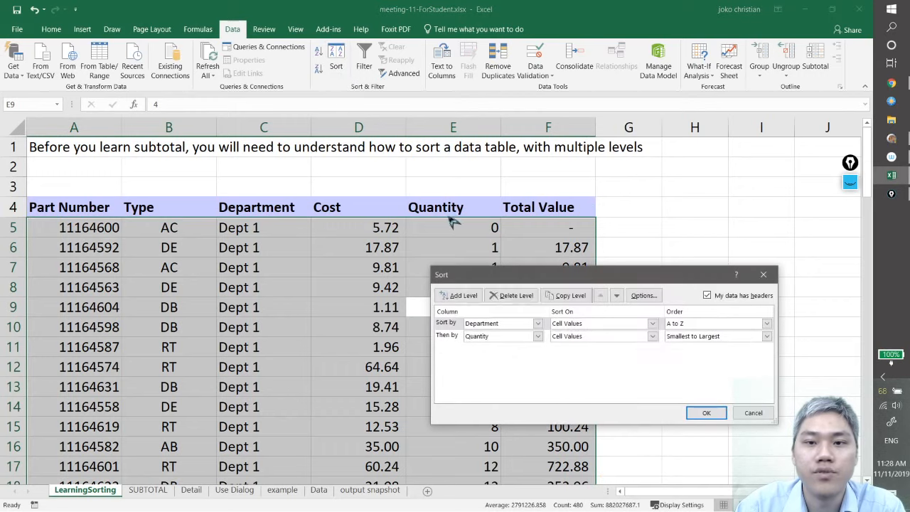
{"action": "left_click_drag", "start_coordinate": [537, 283], "coordinate": [453, 187]}
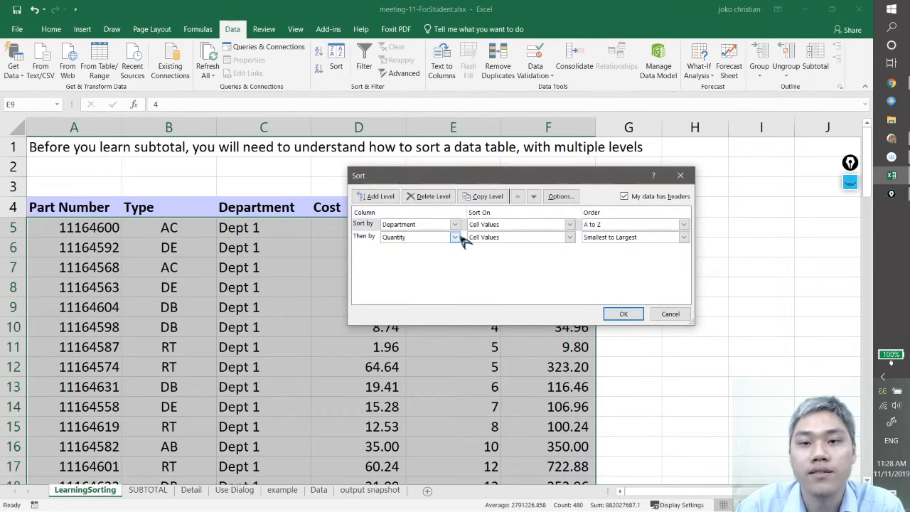
{"action": "mouse_move", "coordinate": [470, 183]}
{"action": "left_mouse_down"}
{"action": "mouse_move", "coordinate": [505, 301]}
{"action": "mouse_move", "coordinate": [480, 208]}
{"action": "mouse_move", "coordinate": [466, 192]}
{"action": "left_mouse_up"}
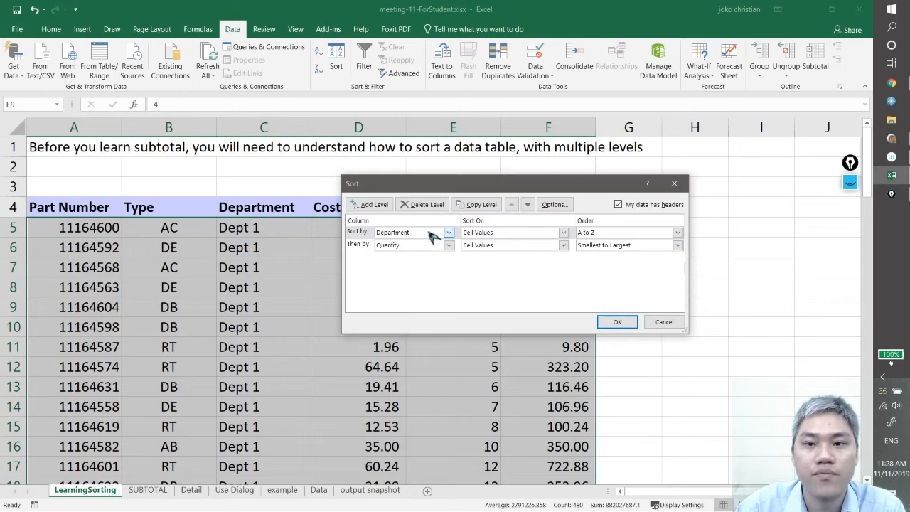
{"action": "left_click", "coordinate": [587, 245]}
{"action": "left_click", "coordinate": [605, 264]}
{"action": "left_click", "coordinate": [618, 322]}
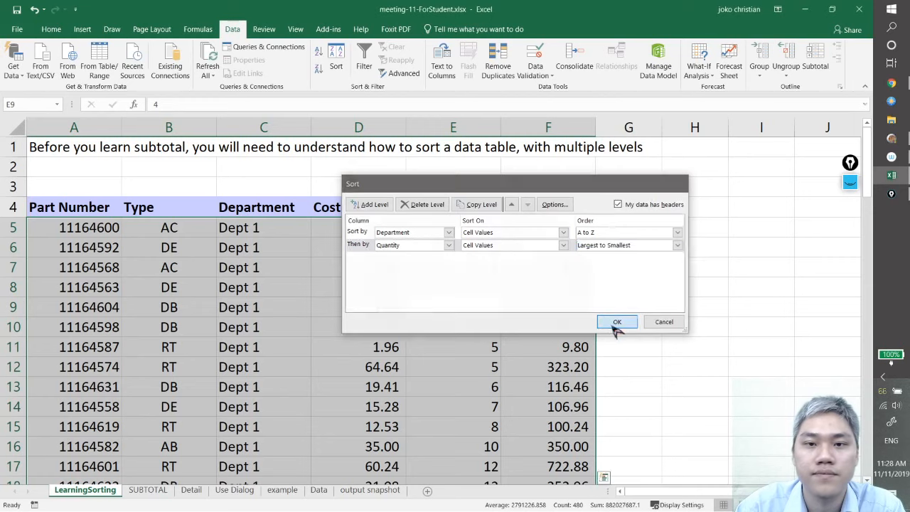
{"action": "left_click", "coordinate": [626, 328]}
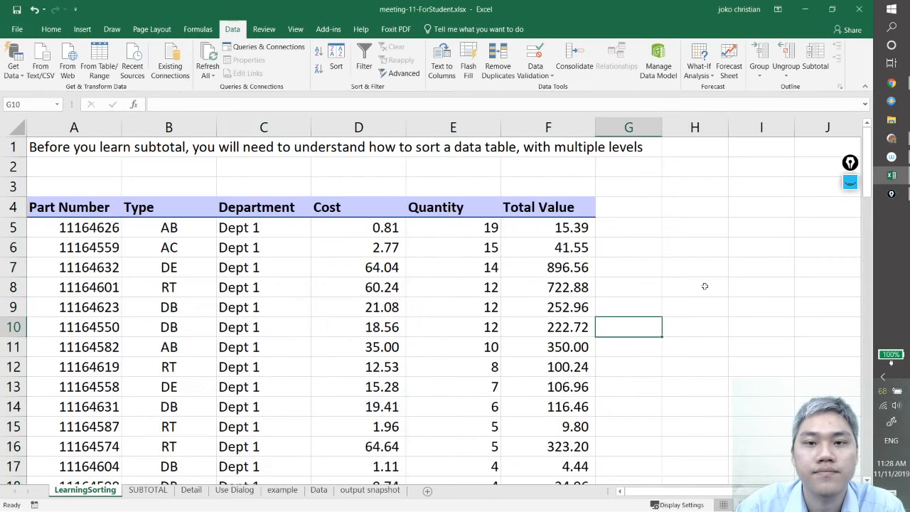
Check the descending Quantity order within the Dept 1 rows and where it restarts in the Dept 2 rows
{"action": "left_click", "coordinate": [271, 228]}
{"action": "left_click", "coordinate": [270, 305]}
{"action": "left_click", "coordinate": [274, 363]}
{"action": "left_click", "coordinate": [492, 234]}
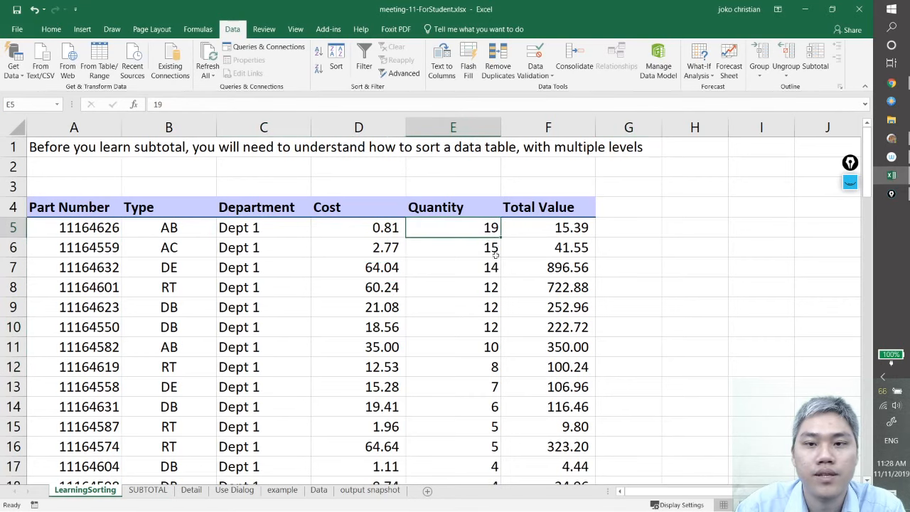
{"action": "left_click", "coordinate": [489, 283]}
{"action": "left_click", "coordinate": [484, 338]}
{"action": "left_click", "coordinate": [495, 404]}
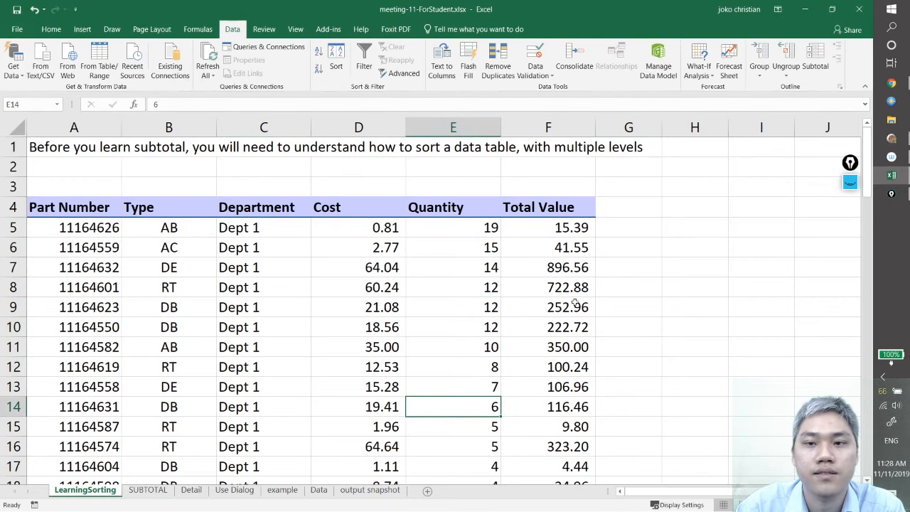
{"action": "scroll", "coordinate": [436, 381], "scroll_direction": "down", "scroll_amount": 6}
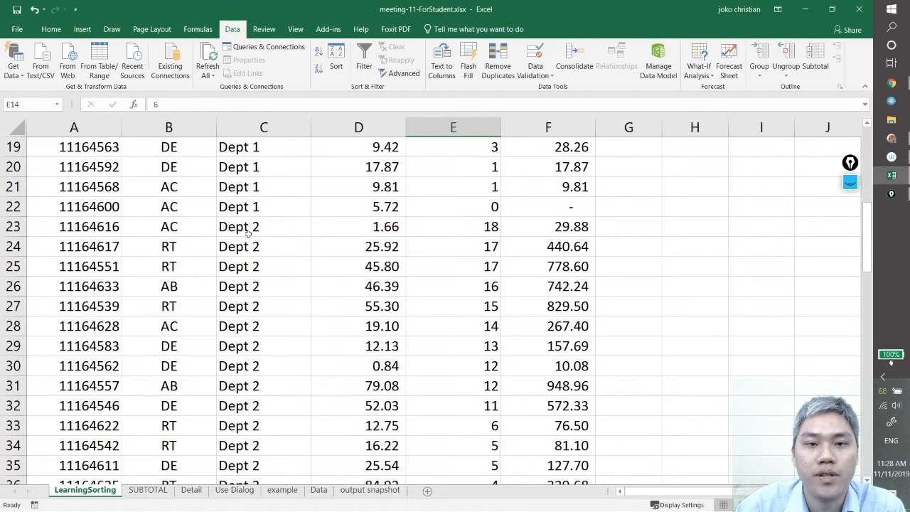
{"action": "scroll", "coordinate": [348, 303], "scroll_direction": "down", "scroll_amount": 2}
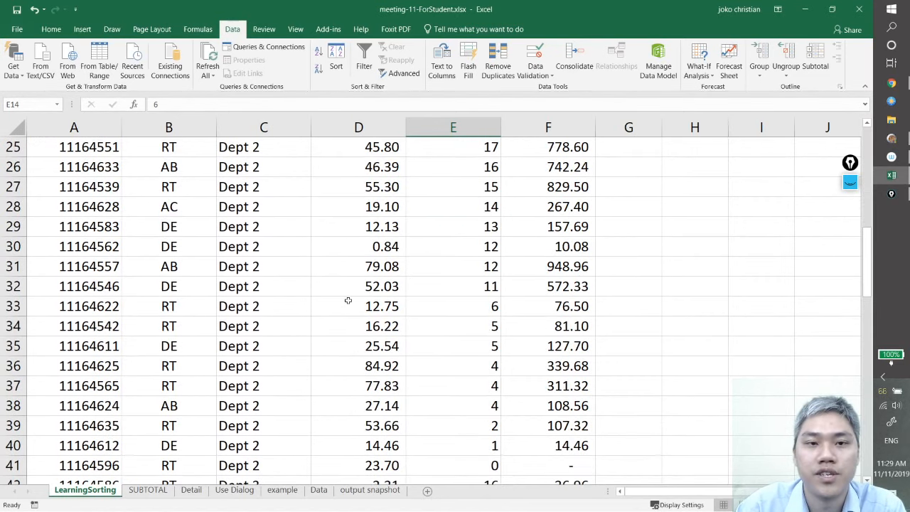
Add Type, on cell values from A to Z, as a sort level between Department and Quantity, and apply the sort
{"action": "scroll", "coordinate": [348, 302], "scroll_direction": "up", "scroll_amount": 8}
{"action": "left_click", "coordinate": [301, 284]}
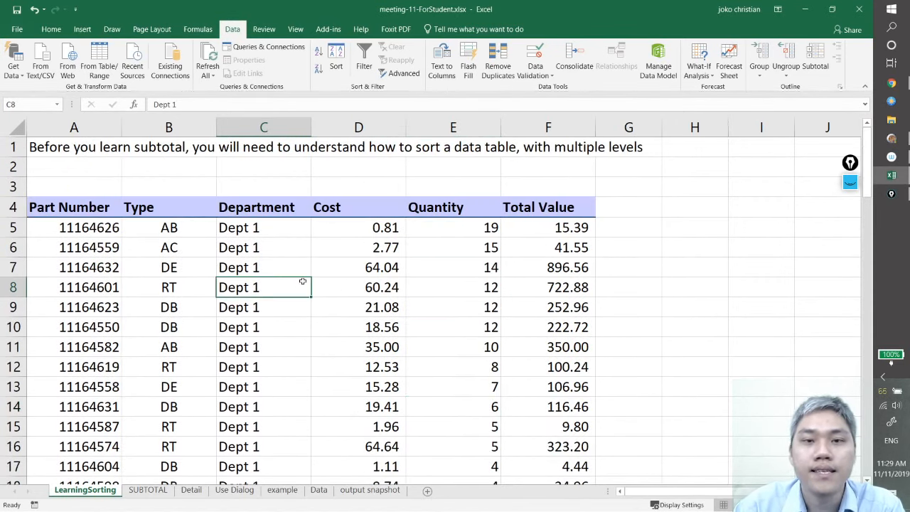
{"action": "key", "text": "ctrl+a"}
{"action": "left_click", "coordinate": [347, 65]}
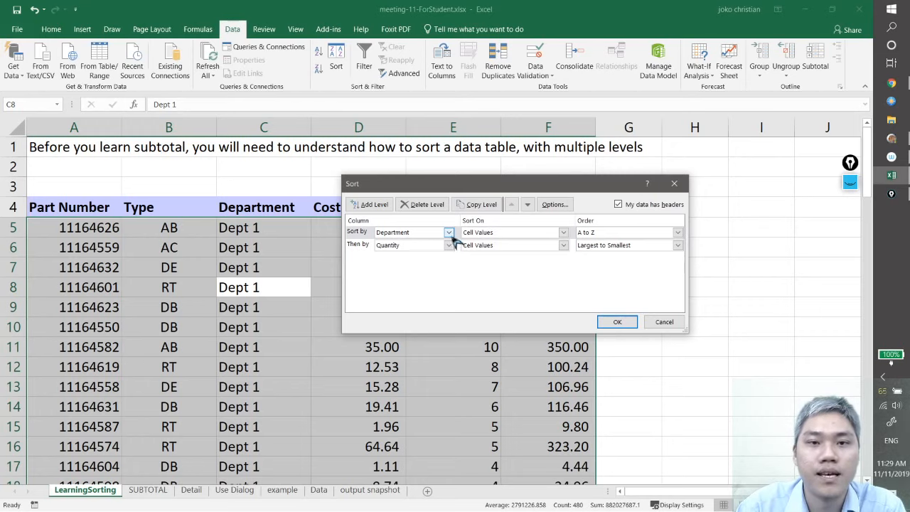
{"action": "left_click", "coordinate": [383, 208]}
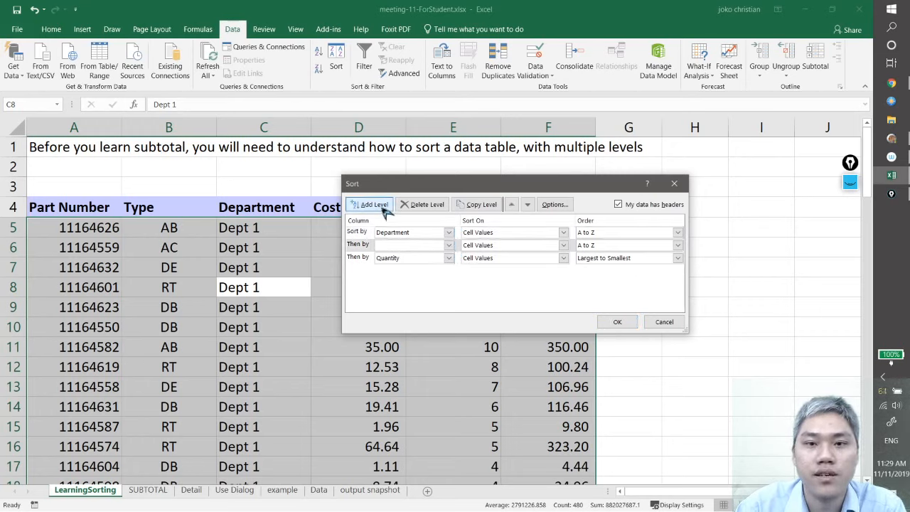
{"action": "left_click", "coordinate": [450, 245]}
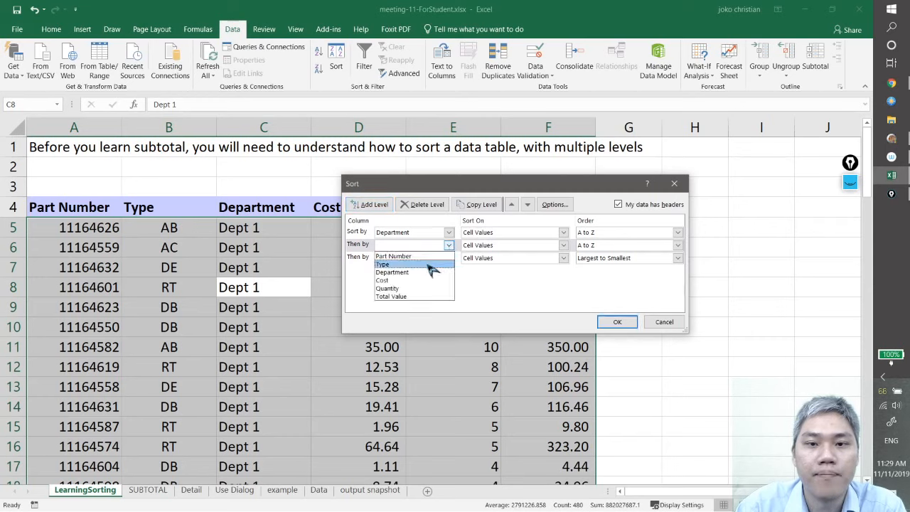
{"action": "left_click", "coordinate": [424, 264]}
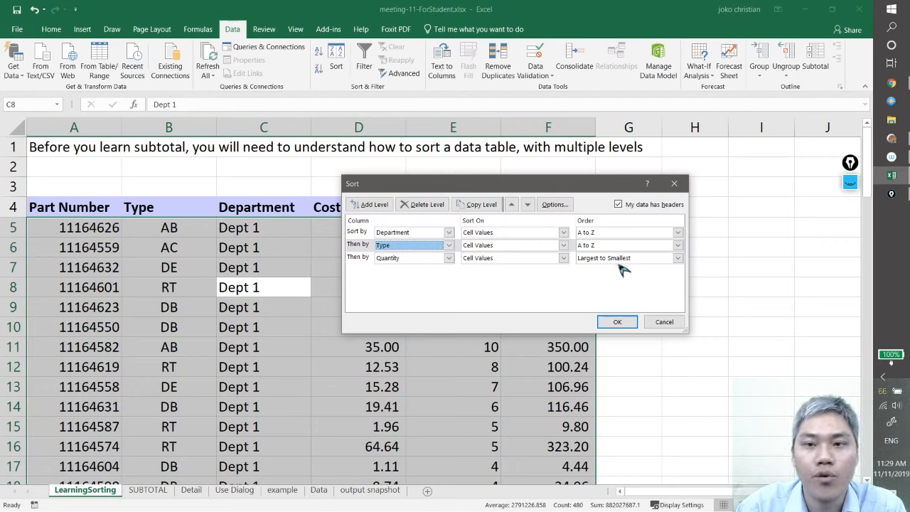
{"action": "left_click", "coordinate": [633, 322]}
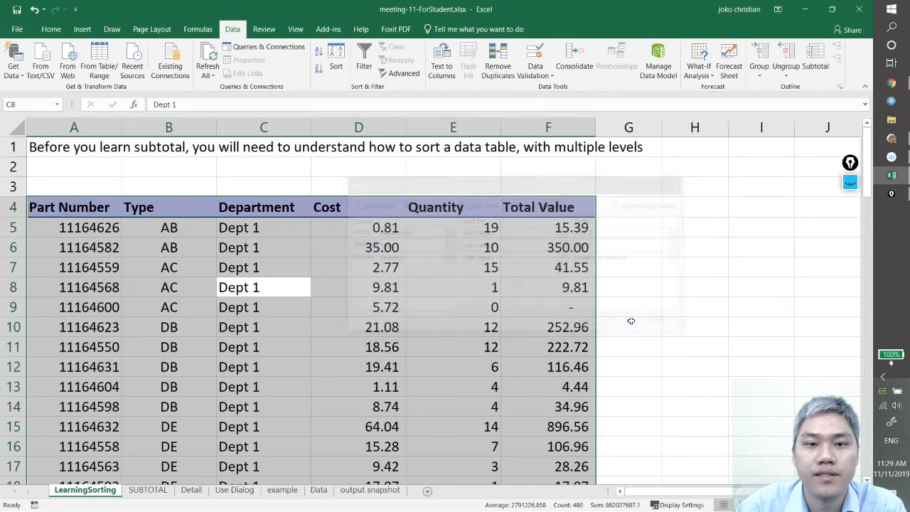
Examine the Department grouping and the alphabetical Type order within the Dept 1 rows
{"action": "left_click", "coordinate": [293, 326]}
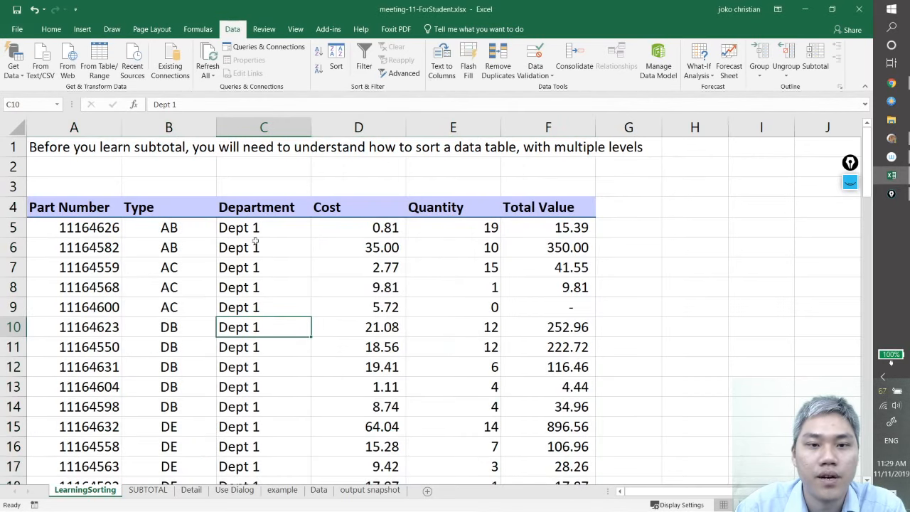
{"action": "scroll", "coordinate": [308, 370], "scroll_direction": "down", "scroll_amount": 3}
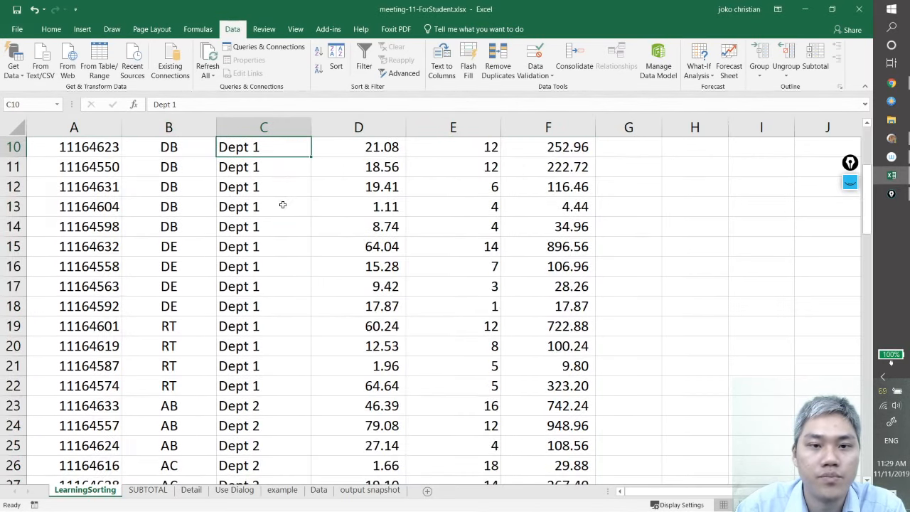
{"action": "scroll", "coordinate": [284, 256], "scroll_direction": "down", "scroll_amount": 3}
{"action": "scroll", "coordinate": [287, 303], "scroll_direction": "up", "scroll_amount": 6}
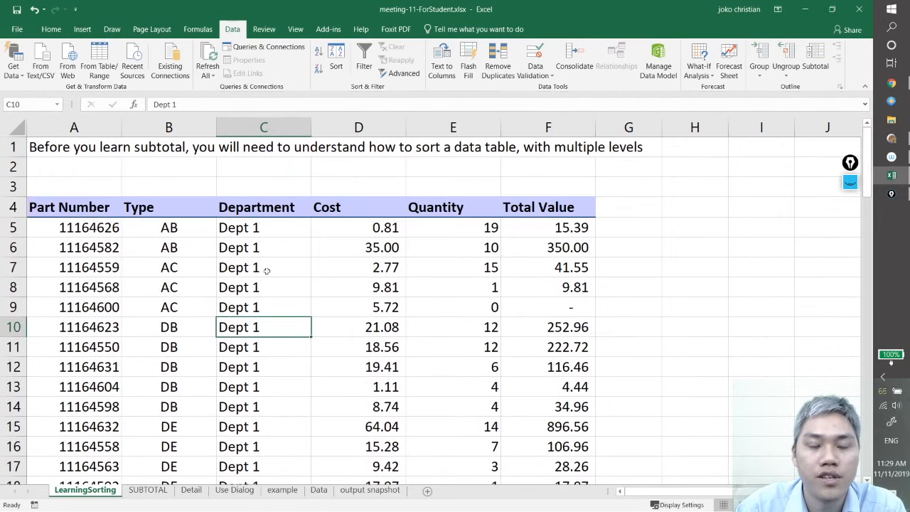
{"action": "left_click", "coordinate": [183, 226]}
{"action": "left_click", "coordinate": [181, 248]}
{"action": "left_click", "coordinate": [182, 267]}
{"action": "left_click", "coordinate": [183, 288]}
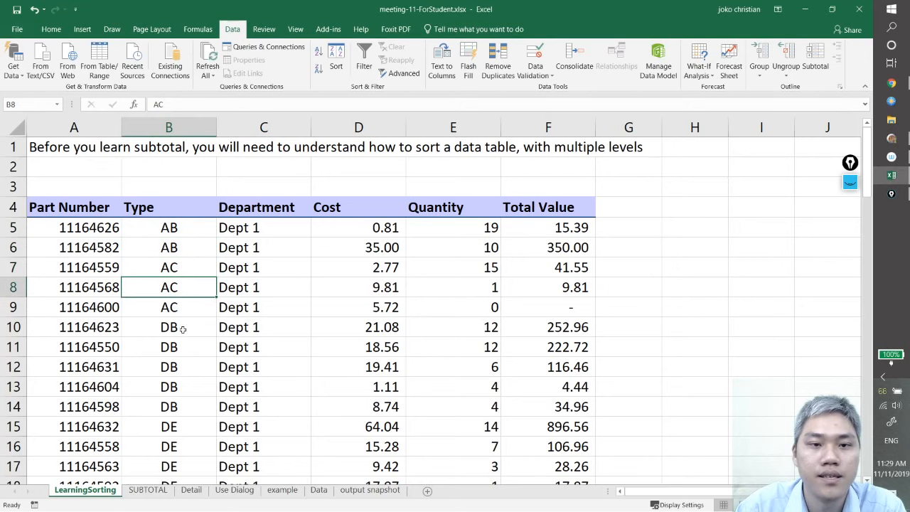
{"action": "left_click", "coordinate": [183, 327]}
{"action": "left_click", "coordinate": [192, 367]}
Check the Type order within the Dept 2 rows, starting from the first Dept 2 row
{"action": "scroll", "coordinate": [249, 357], "scroll_direction": "down", "scroll_amount": 6}
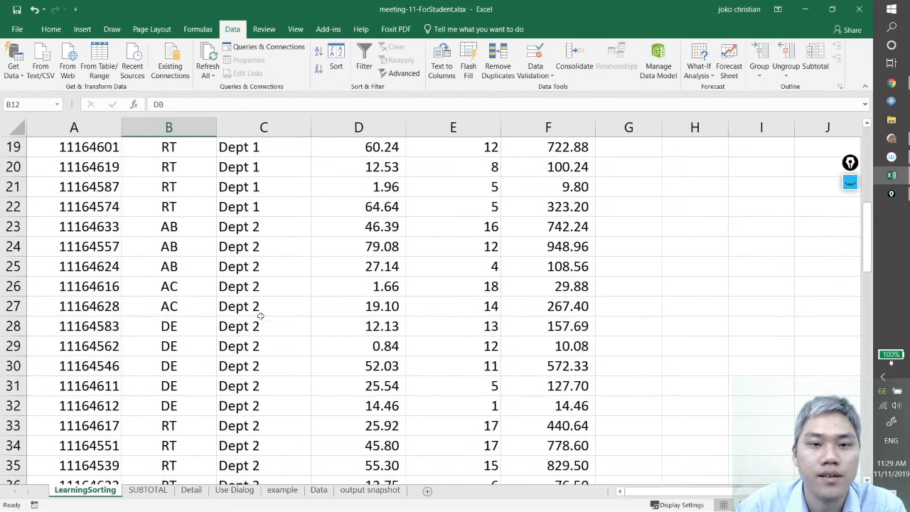
{"action": "left_click", "coordinate": [253, 227]}
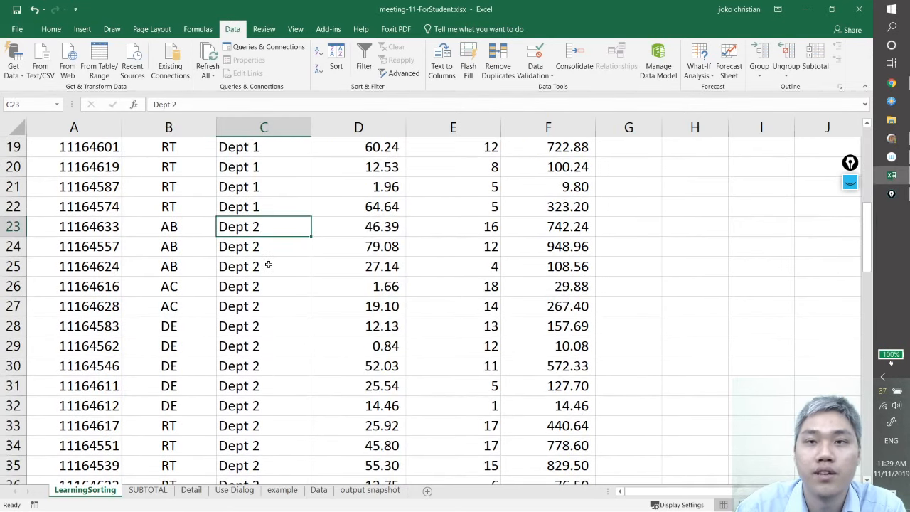
{"action": "left_click", "coordinate": [171, 227]}
{"action": "left_click", "coordinate": [175, 266]}
{"action": "left_click", "coordinate": [179, 305]}
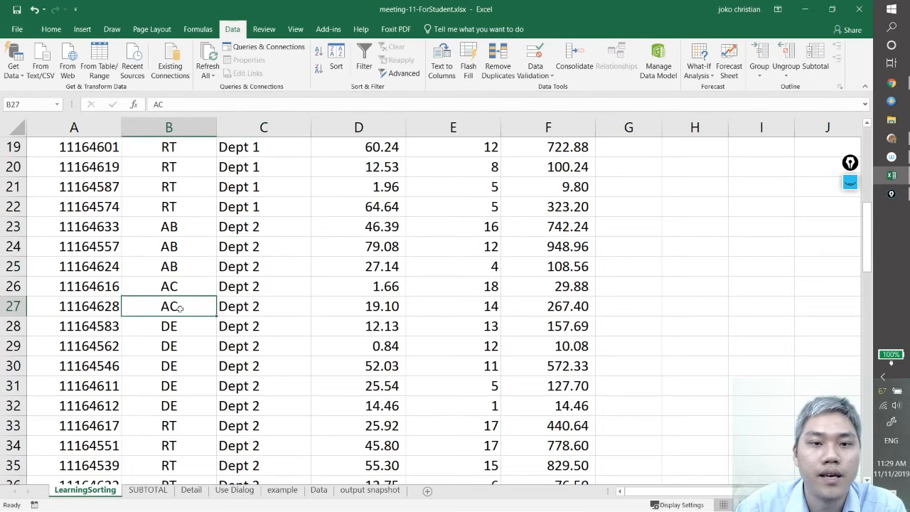
{"action": "left_click", "coordinate": [180, 346]}
Check the descending Quantity order within each Type group of the Dept 1 rows
{"action": "scroll", "coordinate": [331, 303], "scroll_direction": "up", "scroll_amount": 6}
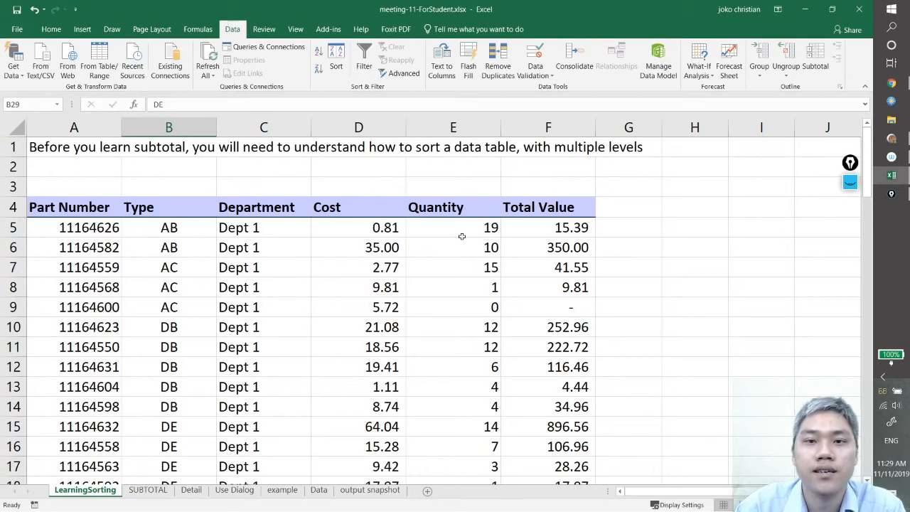
{"action": "left_click", "coordinate": [463, 227]}
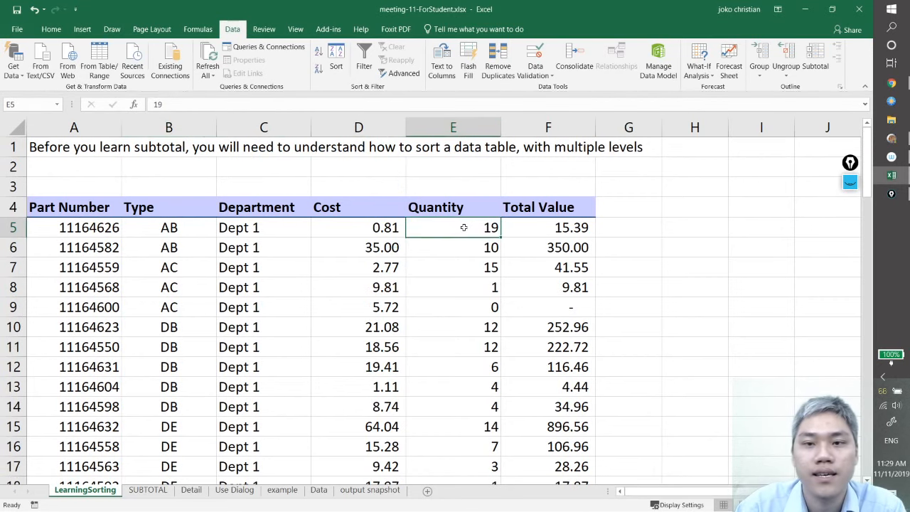
{"action": "left_click", "coordinate": [459, 258]}
{"action": "left_click", "coordinate": [457, 267]}
{"action": "left_click", "coordinate": [455, 308]}
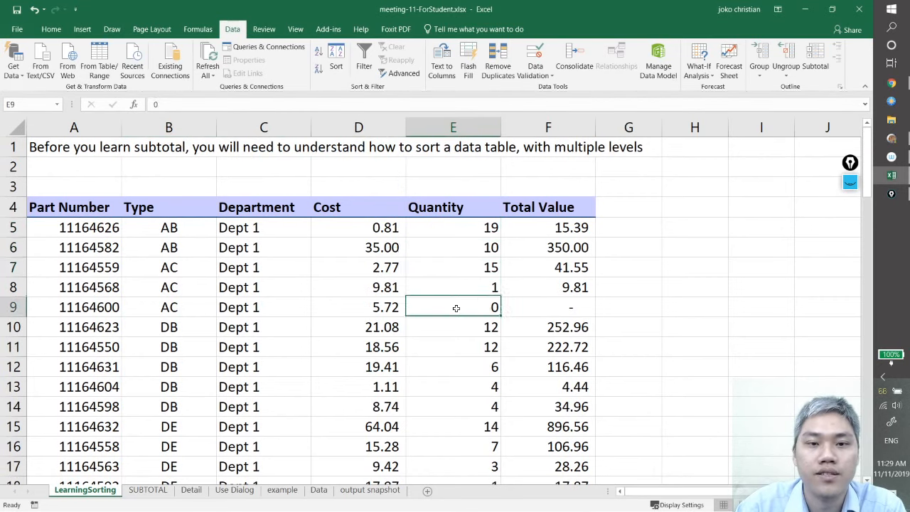
{"action": "left_click", "coordinate": [450, 351]}
{"action": "left_click", "coordinate": [461, 386]}
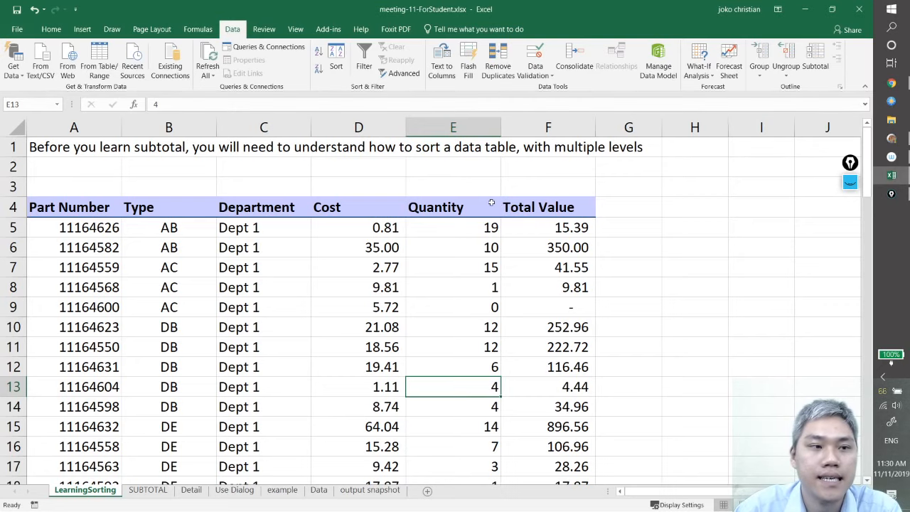
Switch to the e-learning course page in Chrome, enter the "chat meeting 11" room and send the message "hello"
{"action": "left_click", "coordinate": [892, 83]}
{"action": "scroll", "coordinate": [533, 271], "scroll_direction": "down", "scroll_amount": 2}
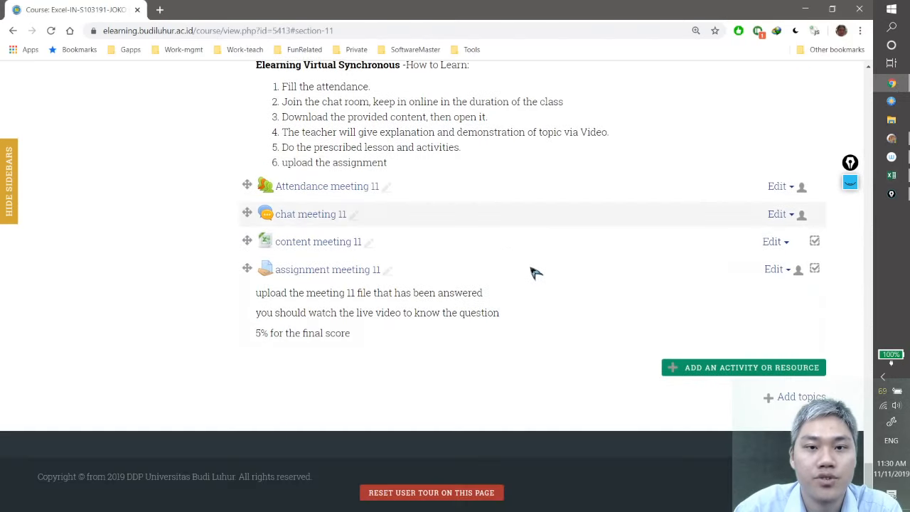
{"action": "left_click", "coordinate": [317, 217]}
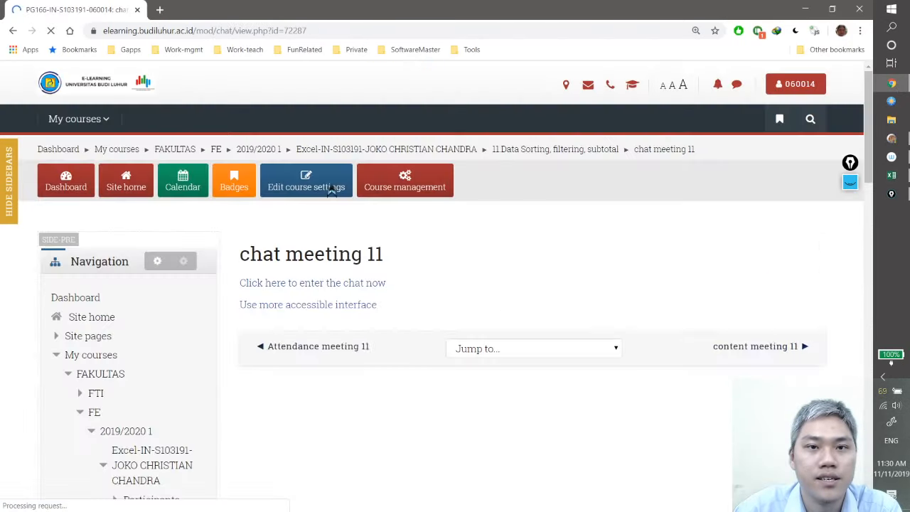
{"action": "left_click", "coordinate": [301, 286]}
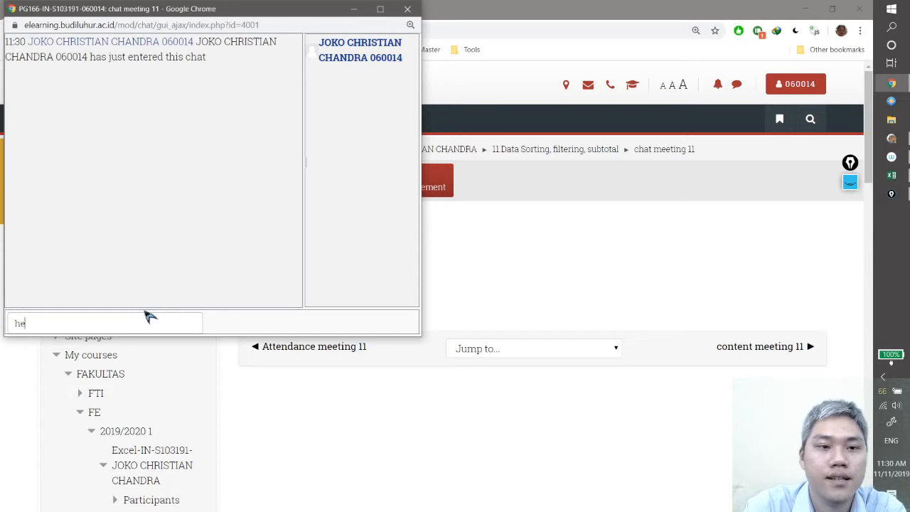
{"action": "key", "text": "Return"}
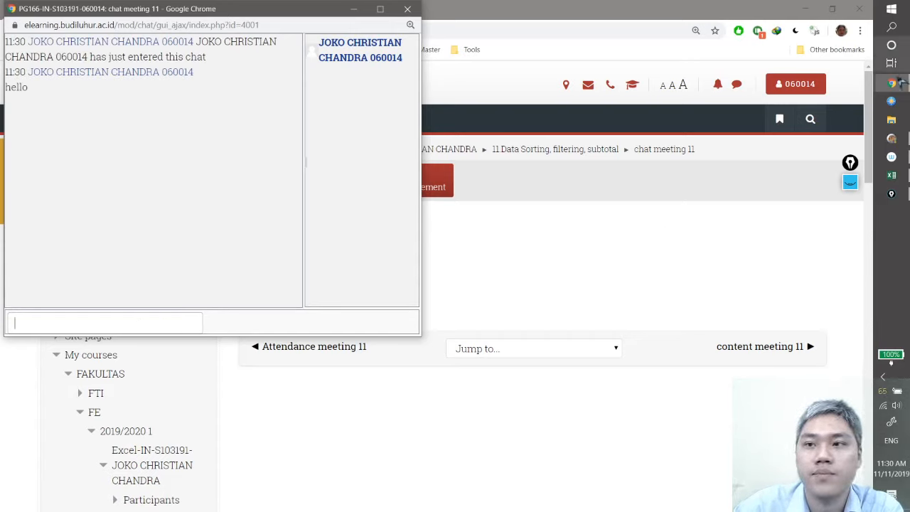
Switch back to the Excel workbook, open the SUBTOTAL sheet and review its Subtotal Function notes from the beginning
{"action": "left_click", "coordinate": [893, 175]}
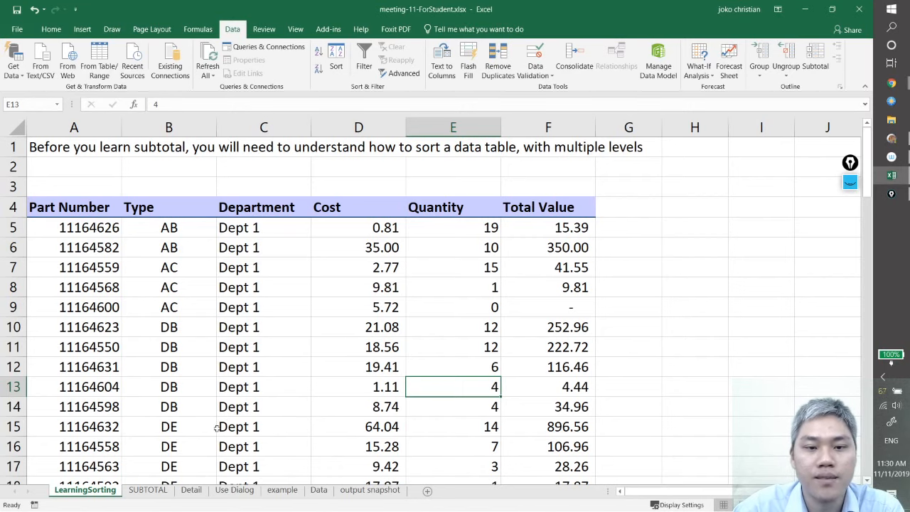
{"action": "left_click", "coordinate": [147, 492]}
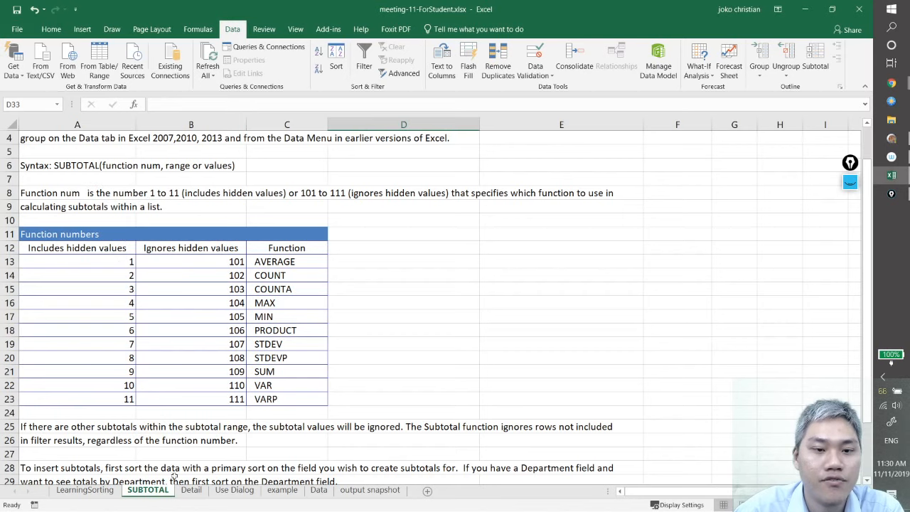
{"action": "scroll", "coordinate": [200, 461], "scroll_direction": "down", "scroll_amount": 3}
{"action": "scroll", "coordinate": [213, 466], "scroll_direction": "up", "scroll_amount": 3}
{"action": "scroll", "coordinate": [313, 469], "scroll_direction": "up", "scroll_amount": 2, "text": "ctrl"}
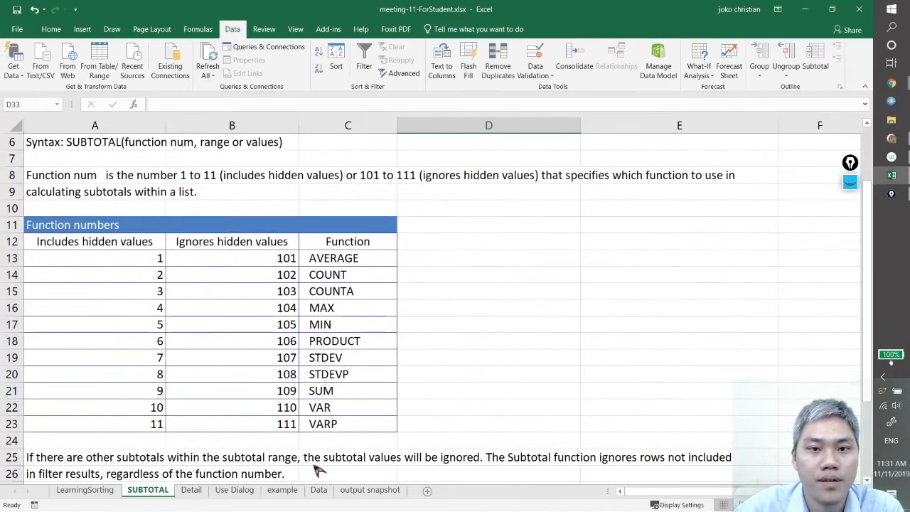
{"action": "scroll", "coordinate": [306, 434], "scroll_direction": "up", "scroll_amount": 2}
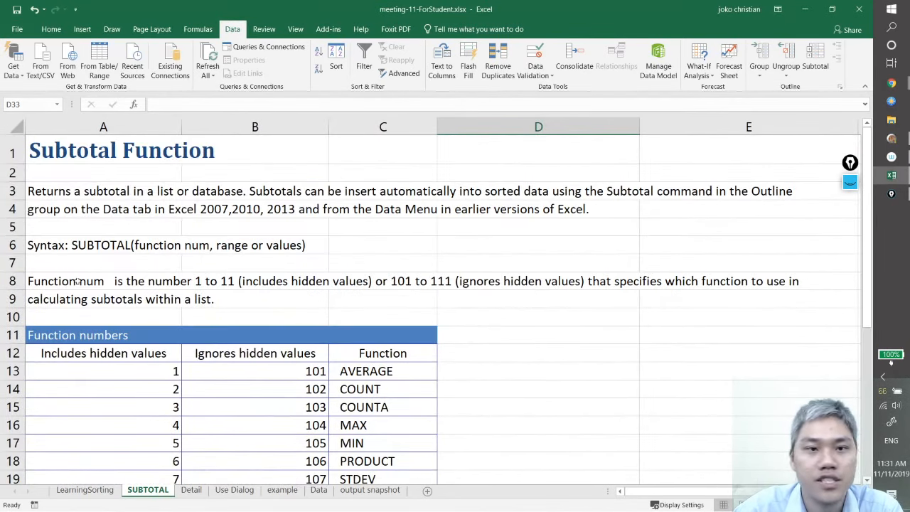
Review the SUBTOTAL syntax line and the function num description in the Subtotal Function notes
{"action": "left_click", "coordinate": [82, 151]}
{"action": "left_click", "coordinate": [82, 222]}
{"action": "left_click", "coordinate": [92, 298]}
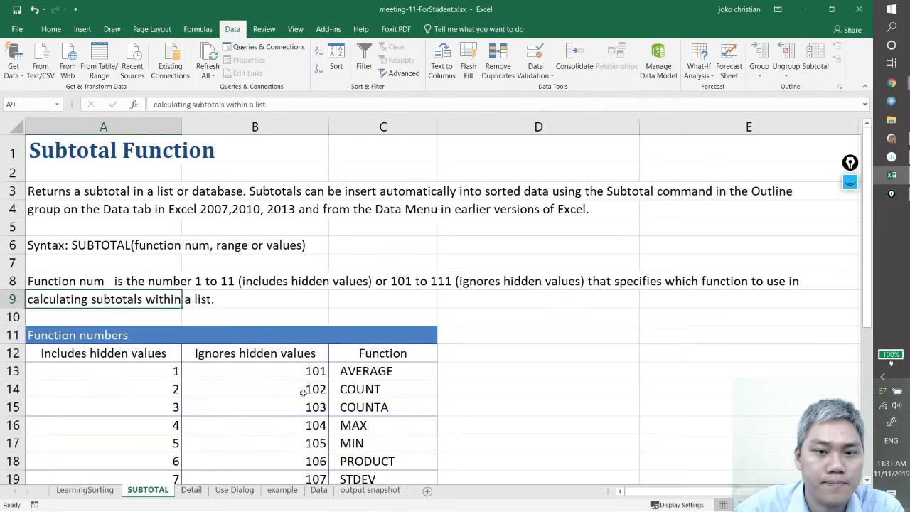
{"action": "scroll", "coordinate": [304, 389], "scroll_direction": "down", "scroll_amount": 2}
{"action": "scroll", "coordinate": [303, 388], "scroll_direction": "up", "scroll_amount": 2}
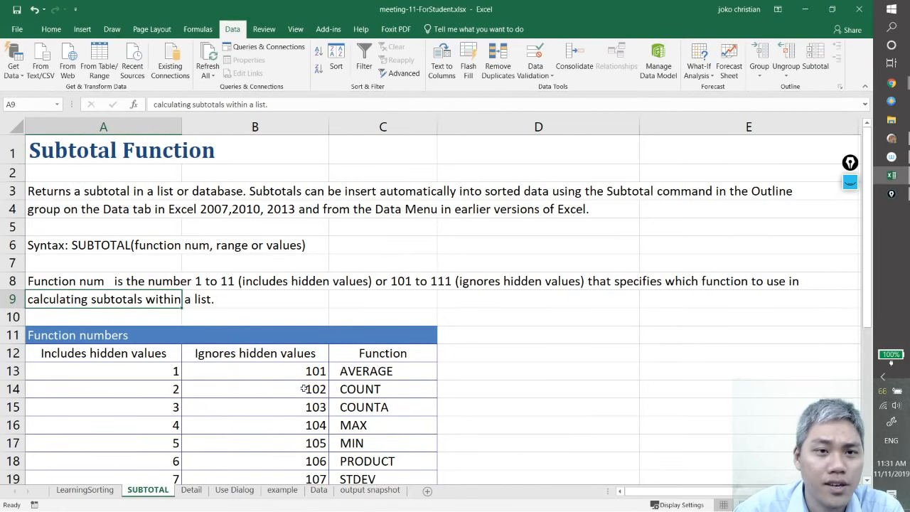
{"action": "left_click", "coordinate": [94, 283]}
{"action": "left_click", "coordinate": [63, 247]}
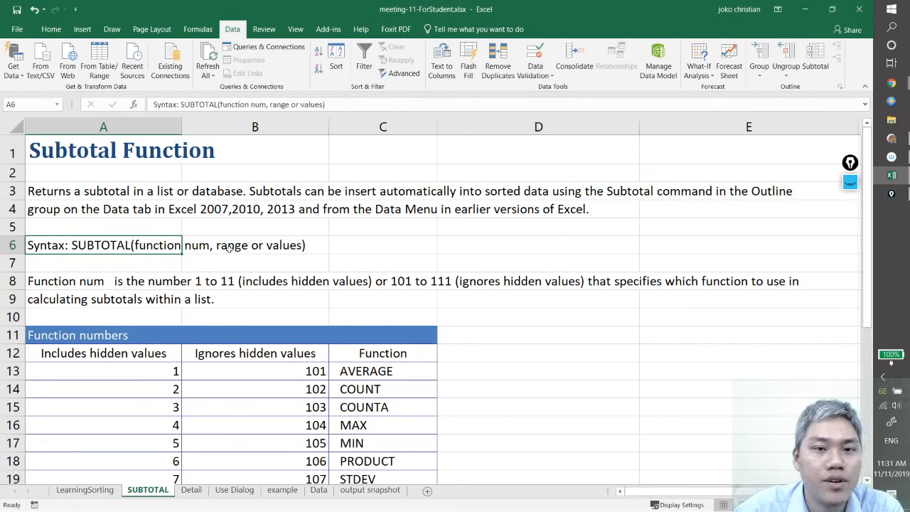
Examine the function numbers table, comparing the codes that include and ignore hidden values for AVERAGE and COUNT
{"action": "scroll", "coordinate": [321, 257], "scroll_direction": "down", "scroll_amount": 1}
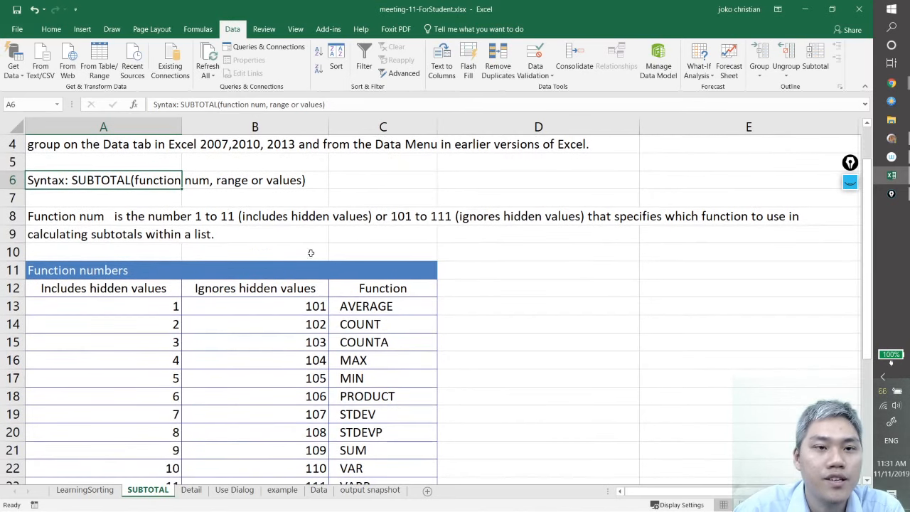
{"action": "scroll", "coordinate": [253, 252], "scroll_direction": "down", "scroll_amount": 2}
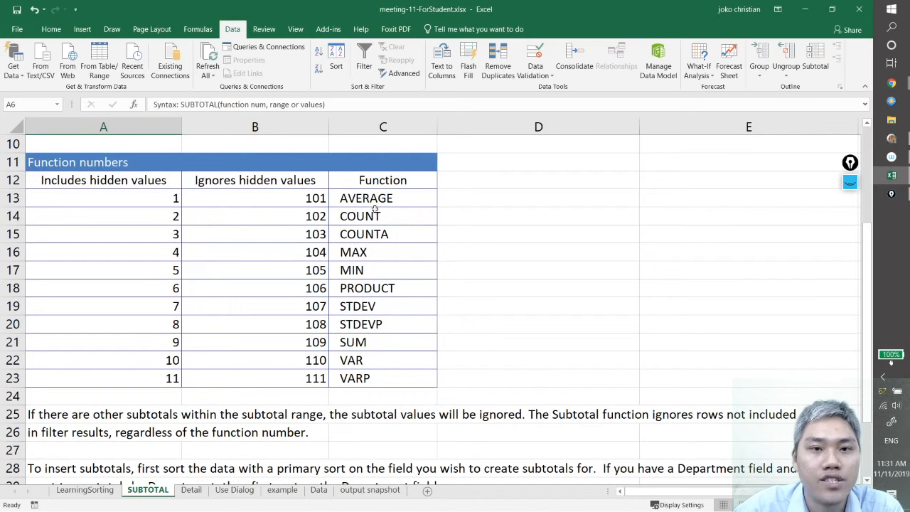
{"action": "left_click", "coordinate": [140, 203]}
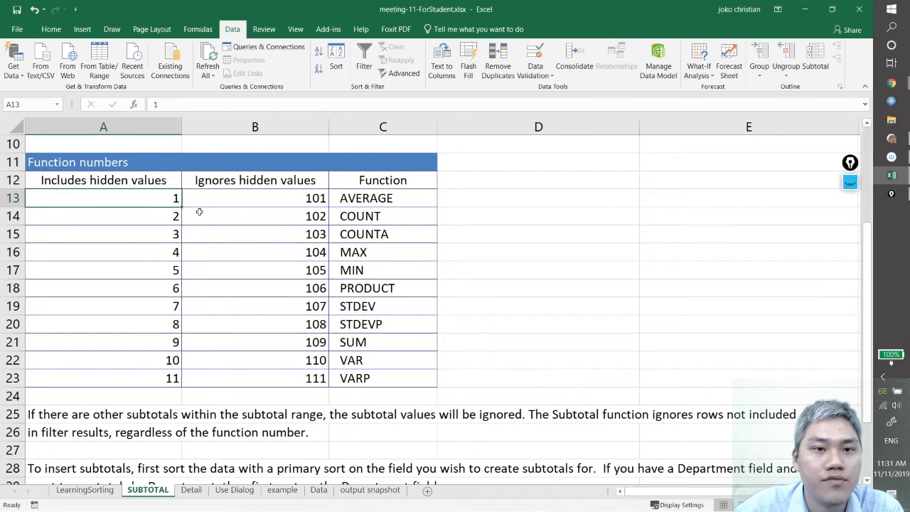
{"action": "left_click", "coordinate": [257, 203]}
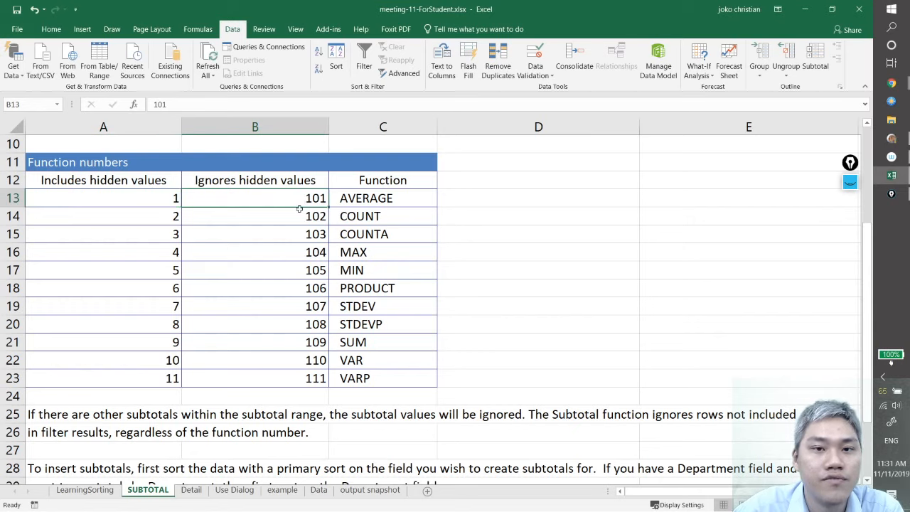
{"action": "left_click", "coordinate": [392, 199]}
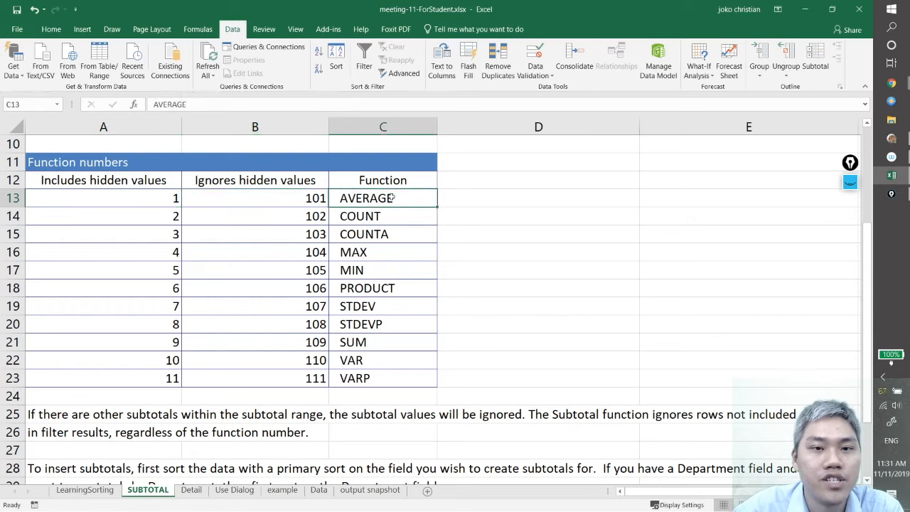
{"action": "left_click", "coordinate": [139, 219]}
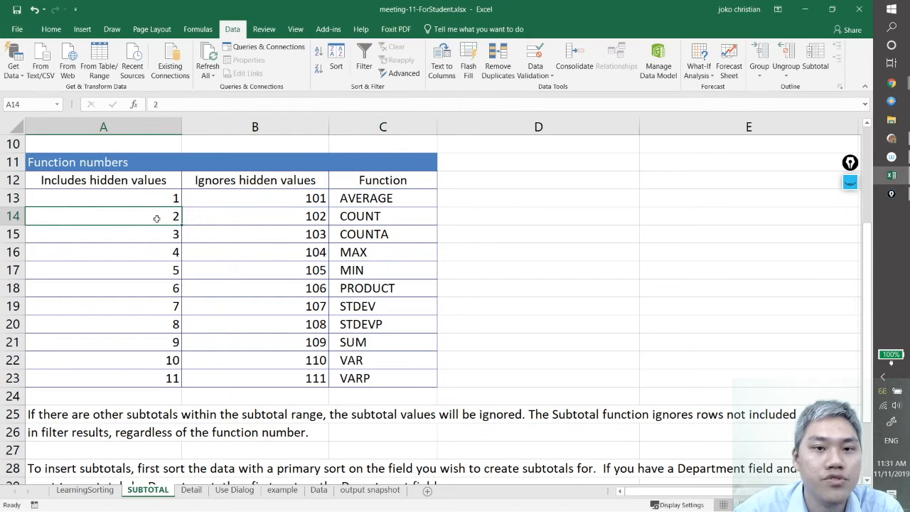
{"action": "left_click", "coordinate": [384, 216]}
{"action": "left_click", "coordinate": [307, 216]}
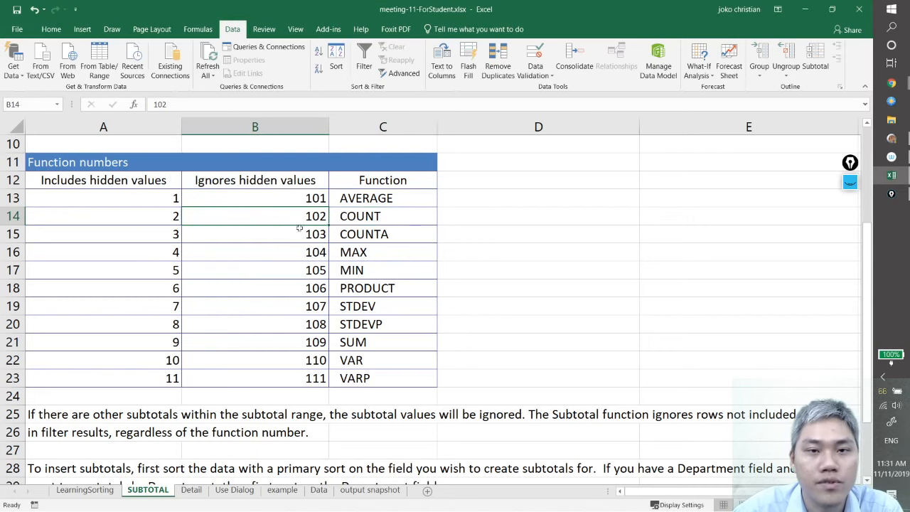
Read the notes below the function numbers table on nested subtotals and sorting before subtotaling
{"action": "scroll", "coordinate": [229, 288], "scroll_direction": "up", "scroll_amount": 3}
{"action": "scroll", "coordinate": [228, 288], "scroll_direction": "down", "scroll_amount": 2}
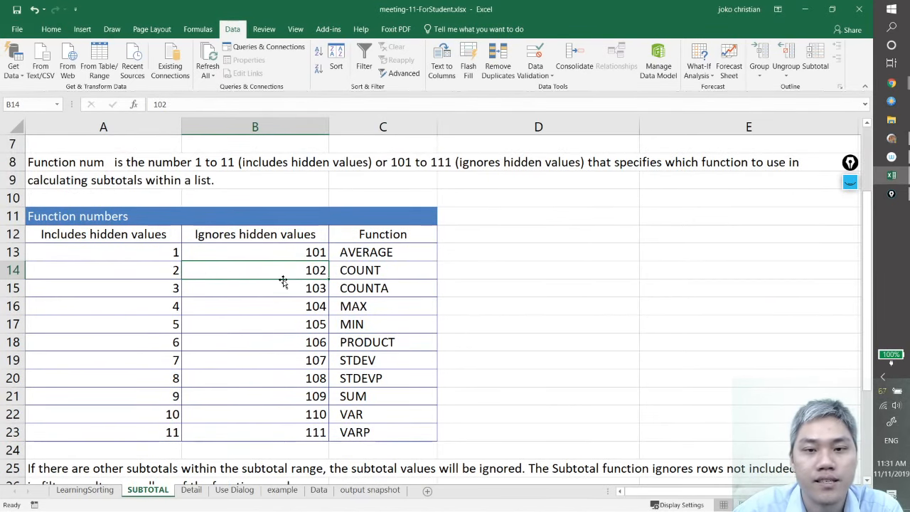
{"action": "scroll", "coordinate": [283, 284], "scroll_direction": "down", "scroll_amount": 2}
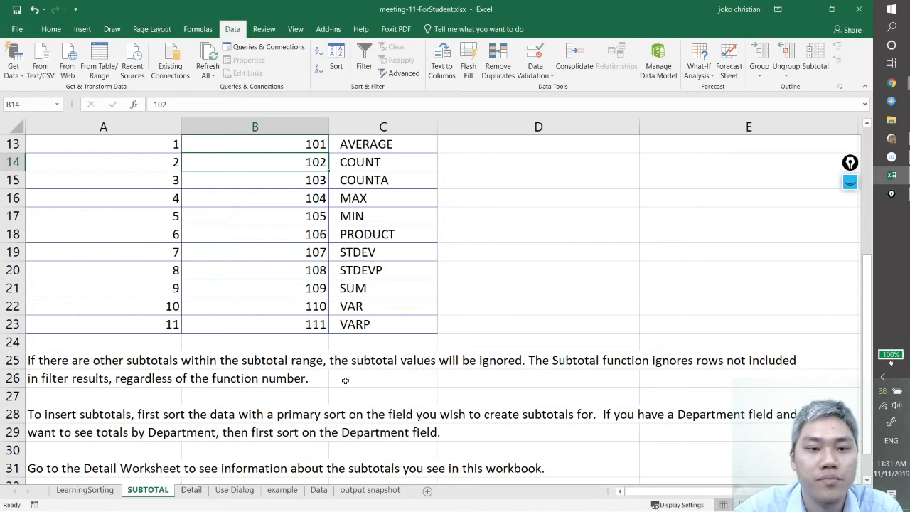
{"action": "scroll", "coordinate": [345, 378], "scroll_direction": "up", "scroll_amount": 4}
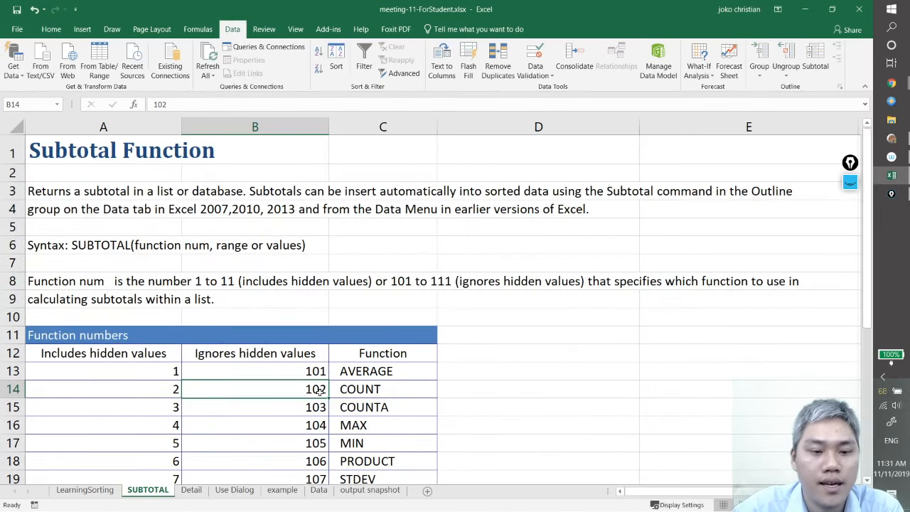
{"action": "scroll", "coordinate": [321, 392], "scroll_direction": "down", "scroll_amount": 1, "text": "ctrl"}
{"action": "scroll", "coordinate": [320, 392], "scroll_direction": "down", "scroll_amount": 1, "text": "ctrl"}
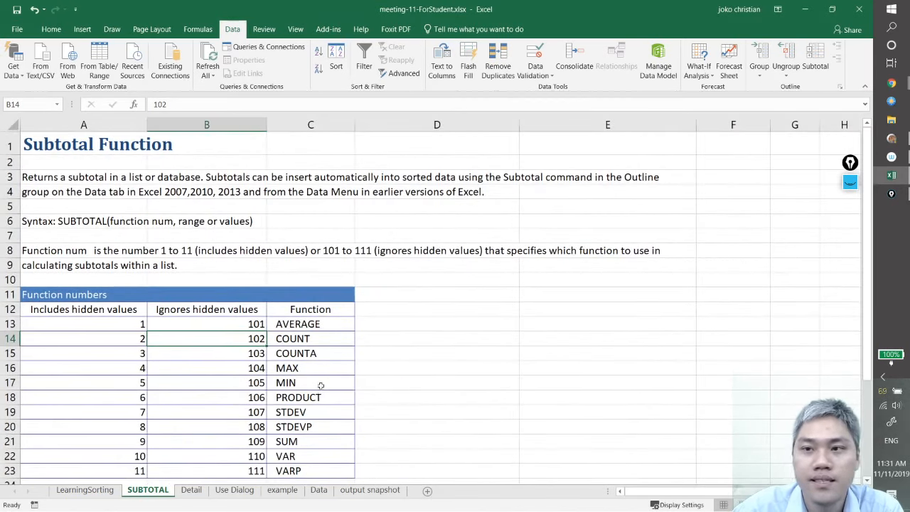
Look through the Detail sheet and the Inserting Subtotals instructions on the Use Dialog sheet
{"action": "left_click", "coordinate": [194, 492]}
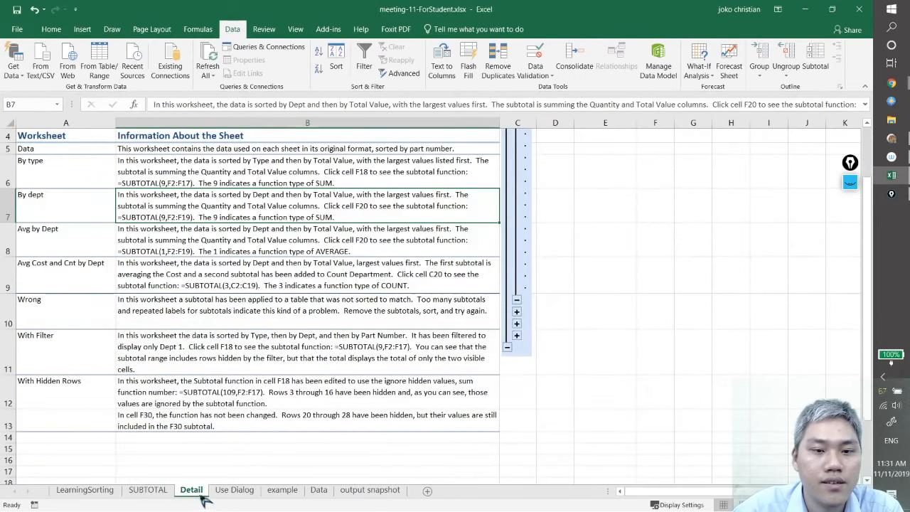
{"action": "left_click", "coordinate": [239, 496]}
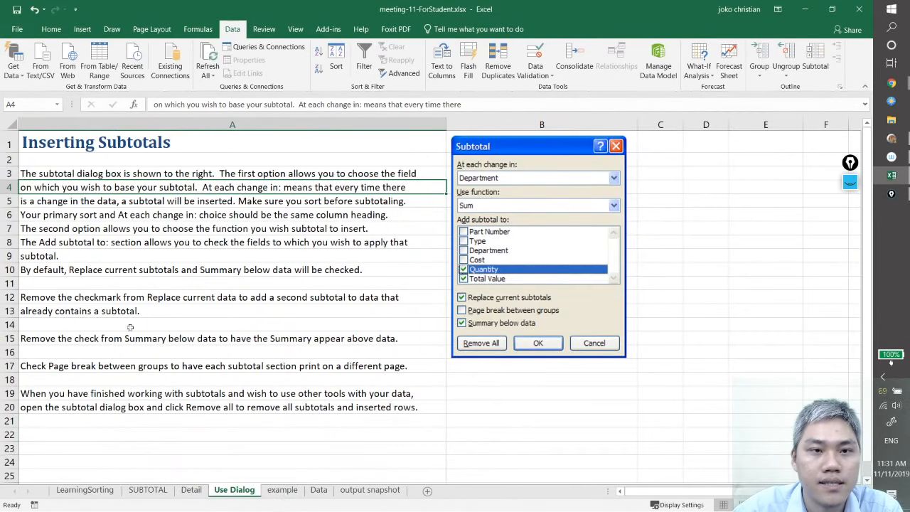
{"action": "left_click", "coordinate": [139, 172]}
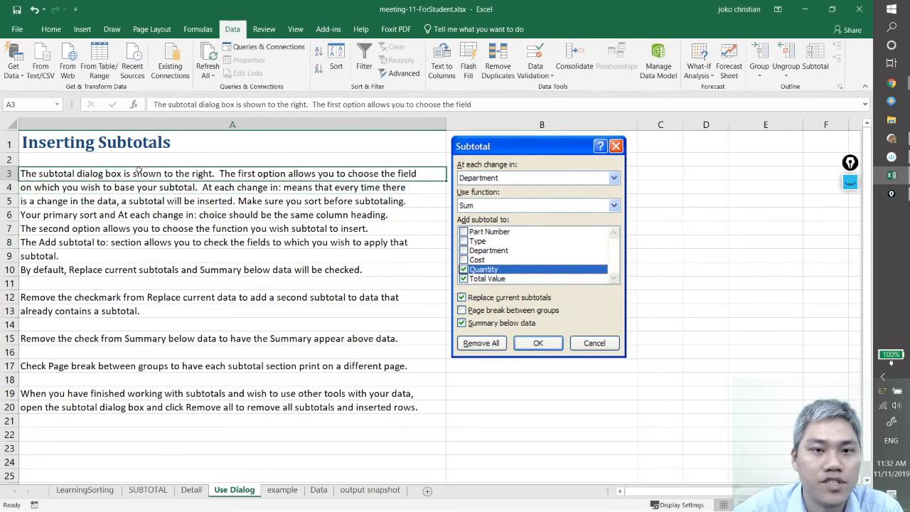
Open the example sheet and select the department averages summary in I5:M11 for review
{"action": "left_click", "coordinate": [284, 491]}
{"action": "left_click", "coordinate": [238, 352]}
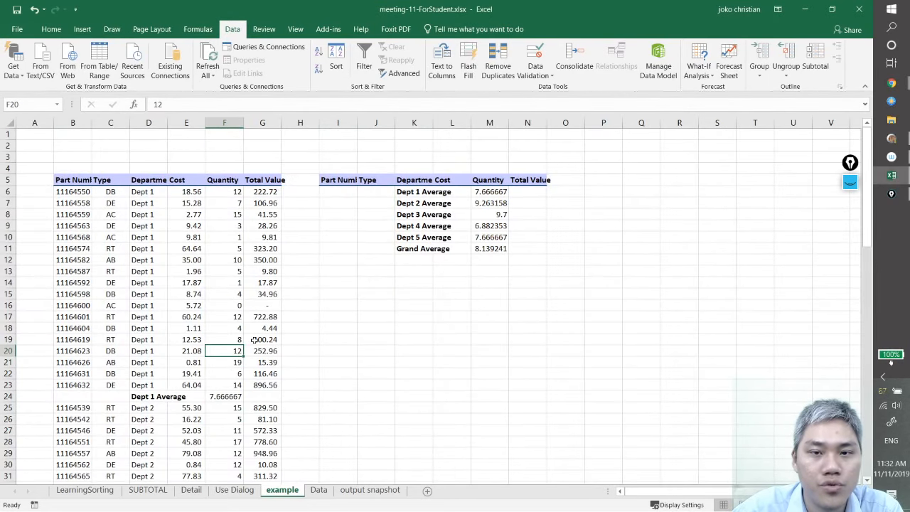
{"action": "left_click_drag", "start_coordinate": [334, 180], "coordinate": [505, 250]}
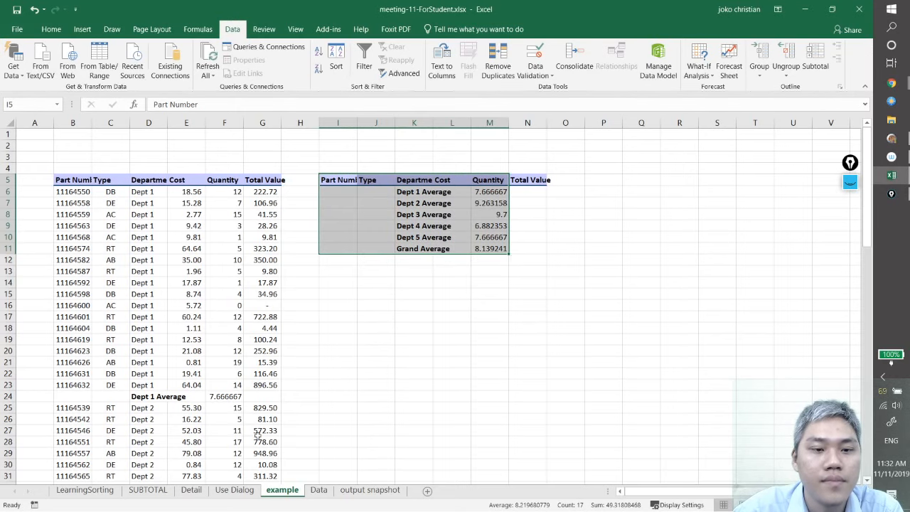
Re-sort the whole parts table on the LearningSorting sheet by Department only, removing the Type and Quantity sort levels
{"action": "left_click", "coordinate": [94, 495]}
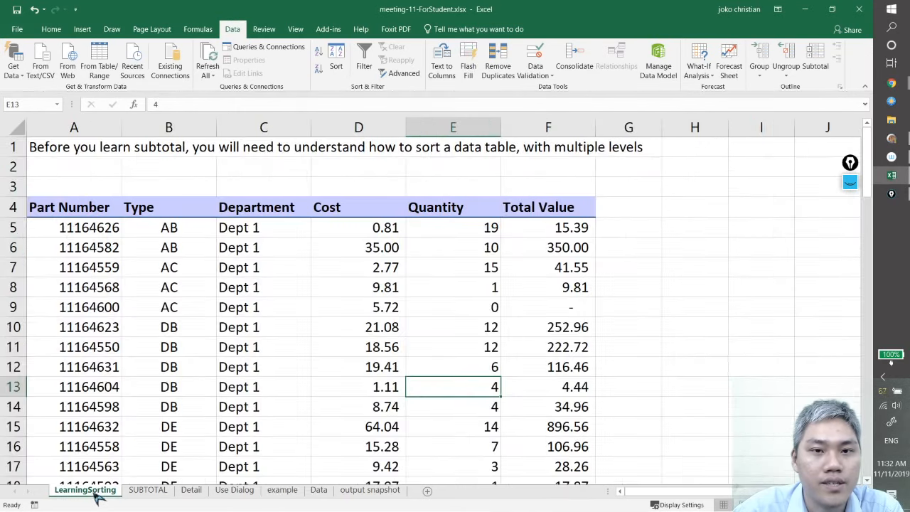
{"action": "left_click", "coordinate": [248, 327]}
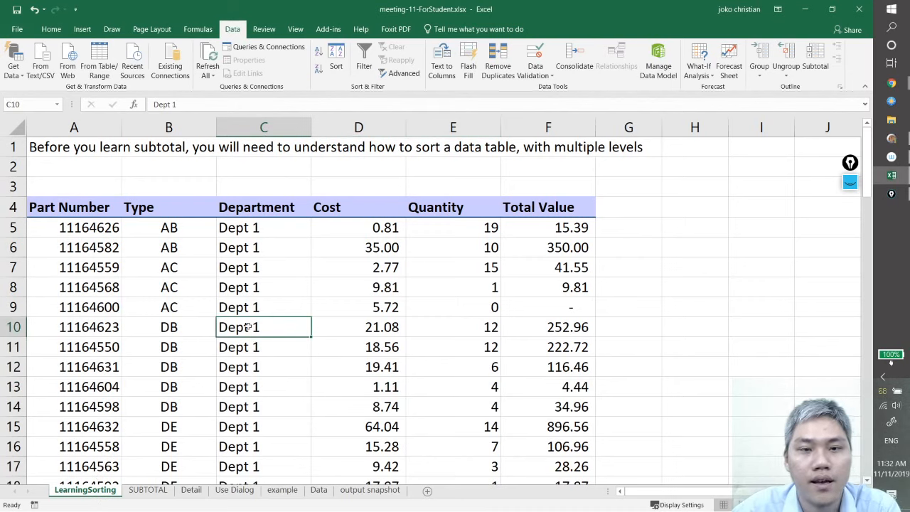
{"action": "key", "text": "ctrl+a"}
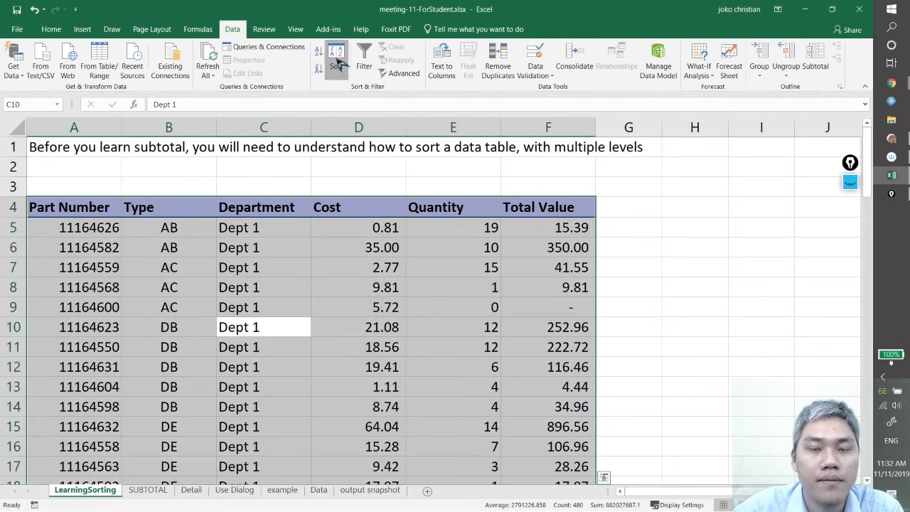
{"action": "left_click", "coordinate": [337, 62]}
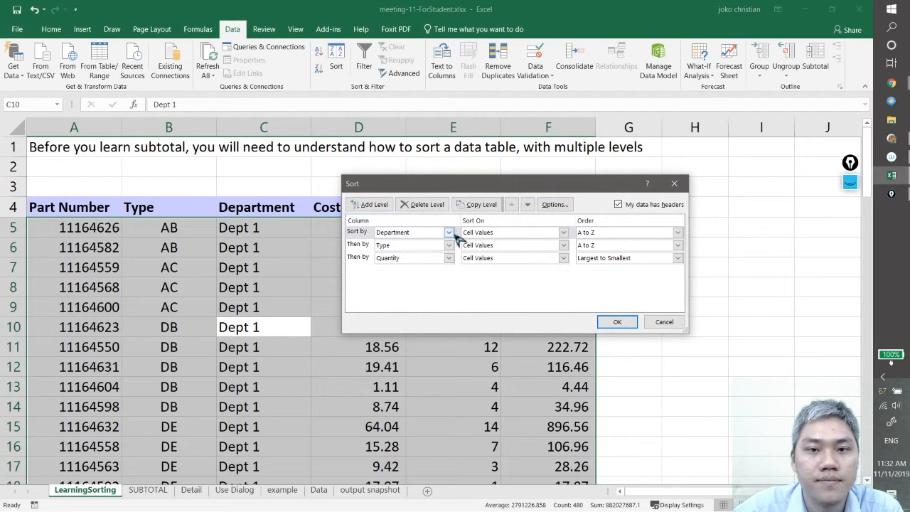
{"action": "left_click", "coordinate": [357, 245]}
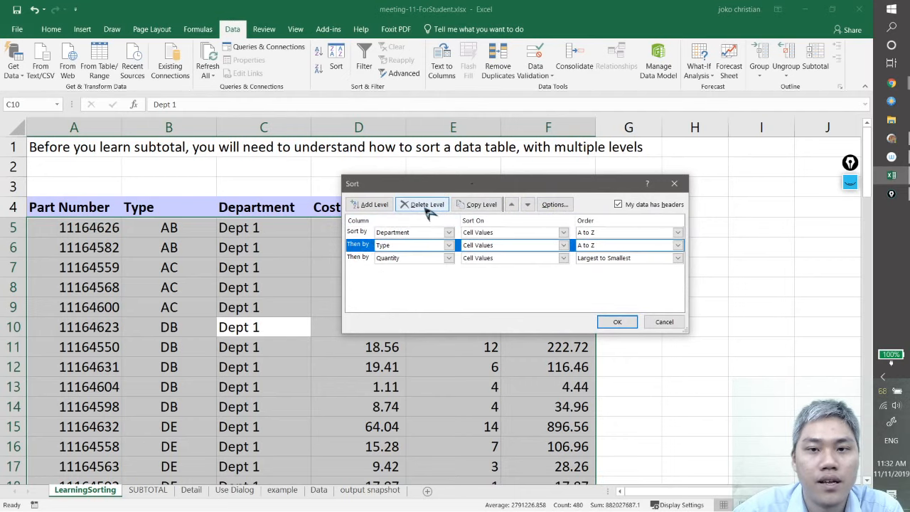
{"action": "left_click", "coordinate": [428, 205]}
{"action": "left_click", "coordinate": [357, 245]}
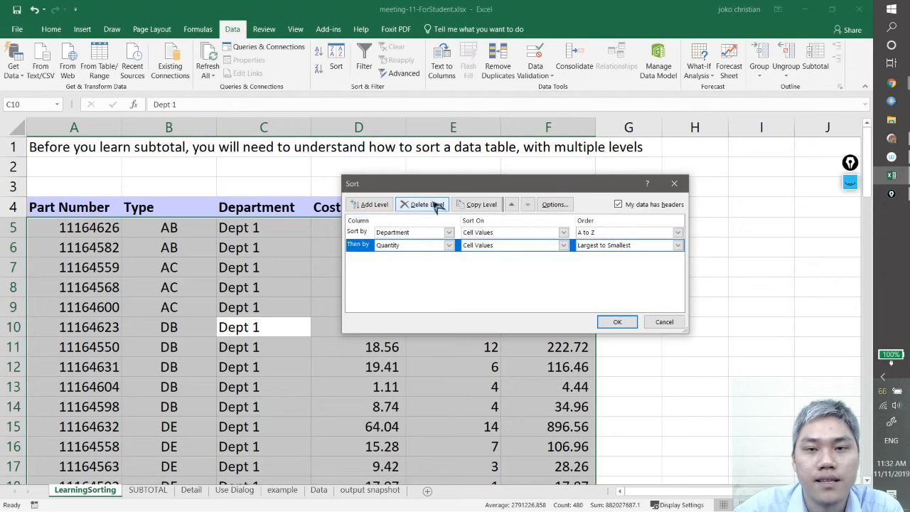
{"action": "left_click", "coordinate": [435, 204]}
{"action": "left_click", "coordinate": [616, 321]}
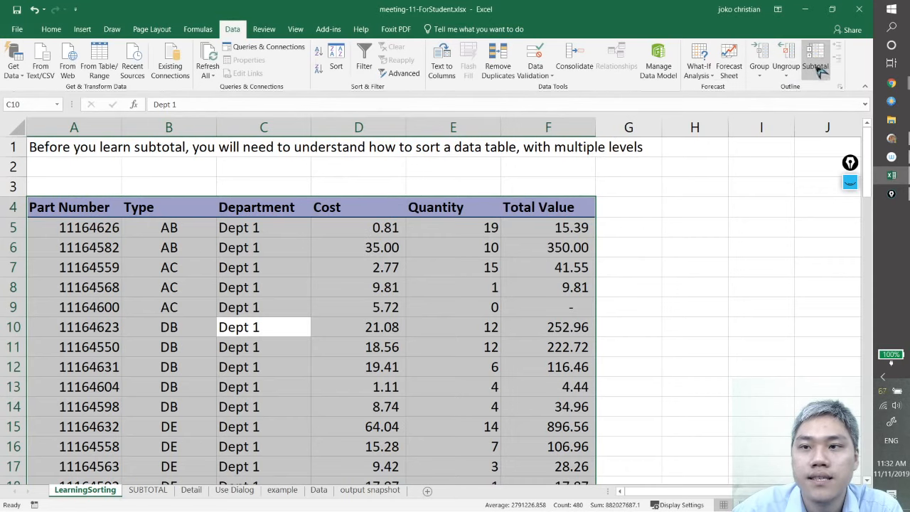
Start the Subtotal command for the selected parts table and group it at each change in Department
{"action": "key", "text": "ctrl+q"}
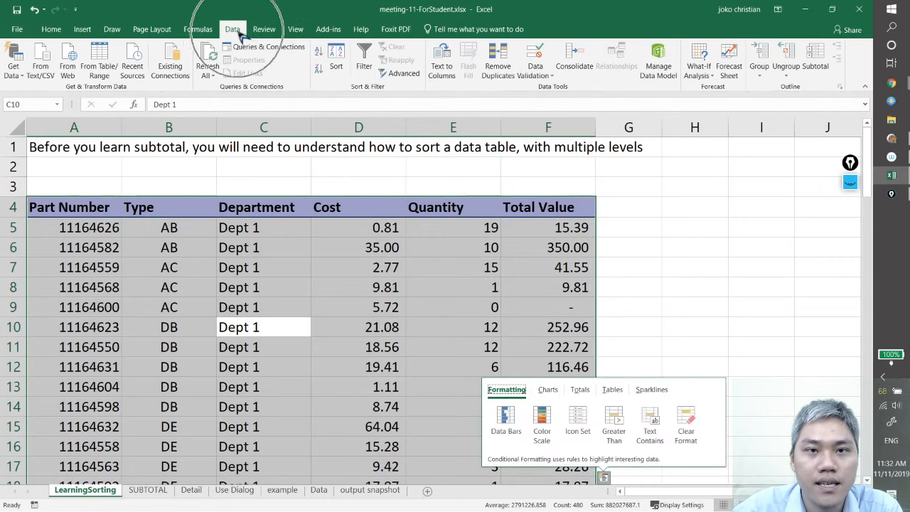
{"action": "left_click", "coordinate": [819, 66]}
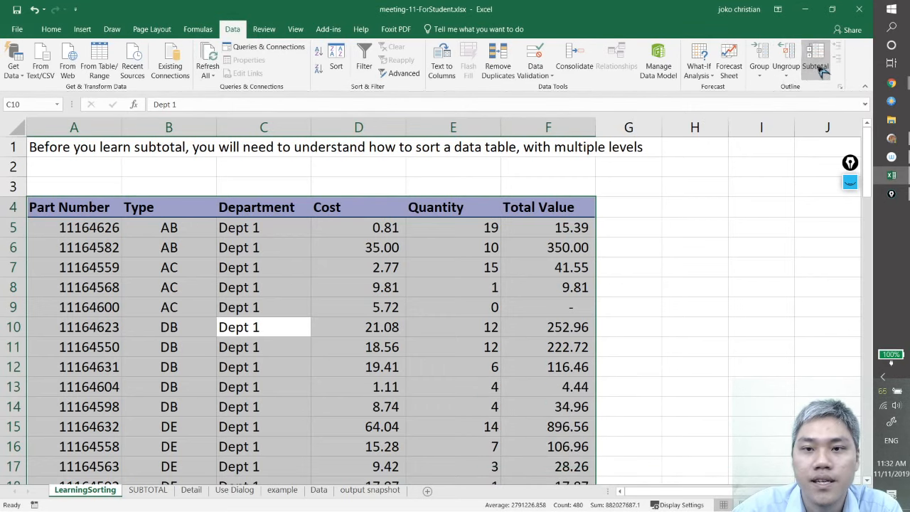
{"action": "left_click_drag", "start_coordinate": [476, 160], "coordinate": [497, 162]}
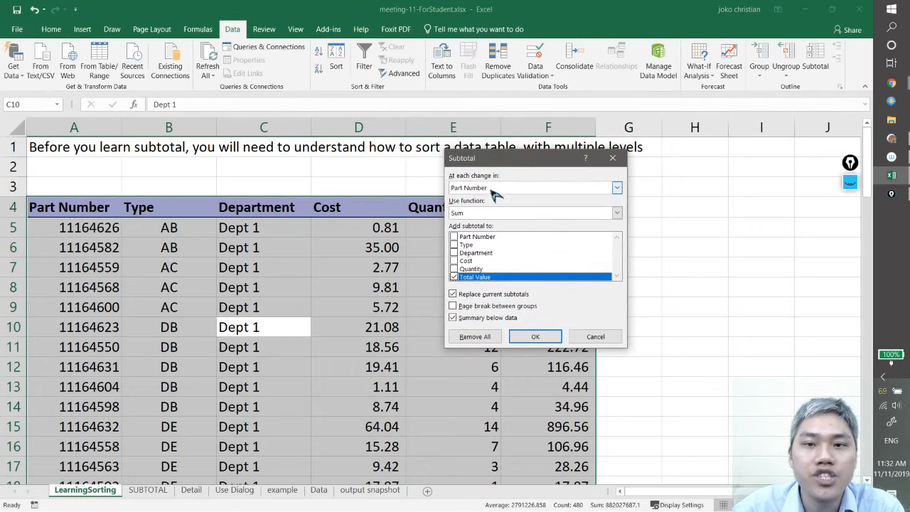
{"action": "left_click", "coordinate": [519, 189]}
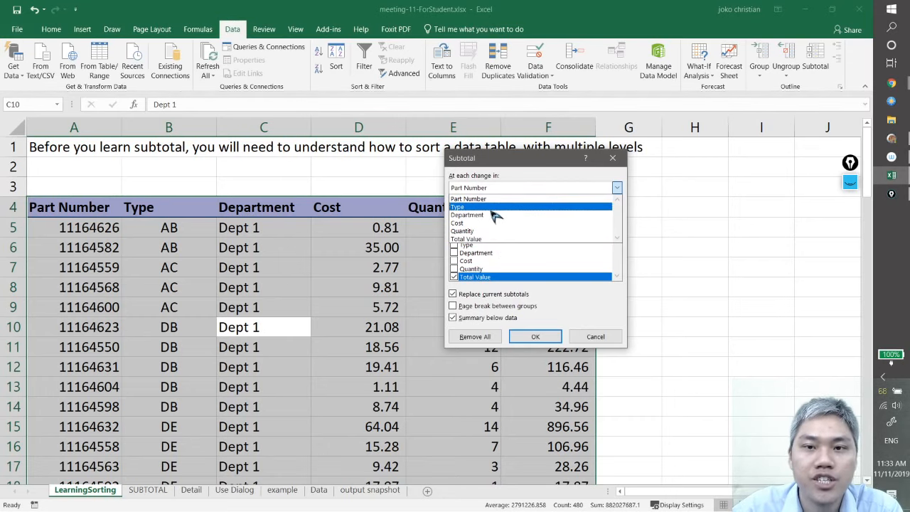
{"action": "left_click", "coordinate": [497, 215]}
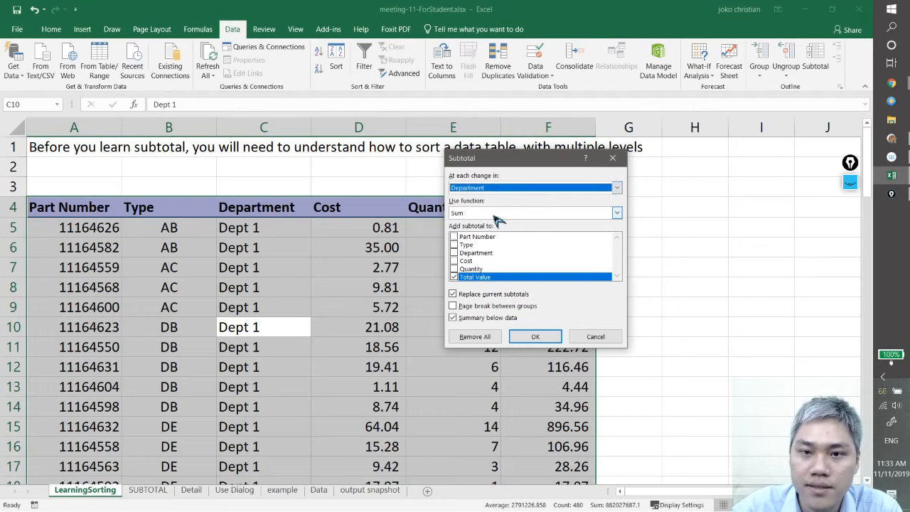
Set the subtotal function to Average and add Cost and Quantity to the subtotalled columns alongside Total Value
{"action": "left_click", "coordinate": [542, 215]}
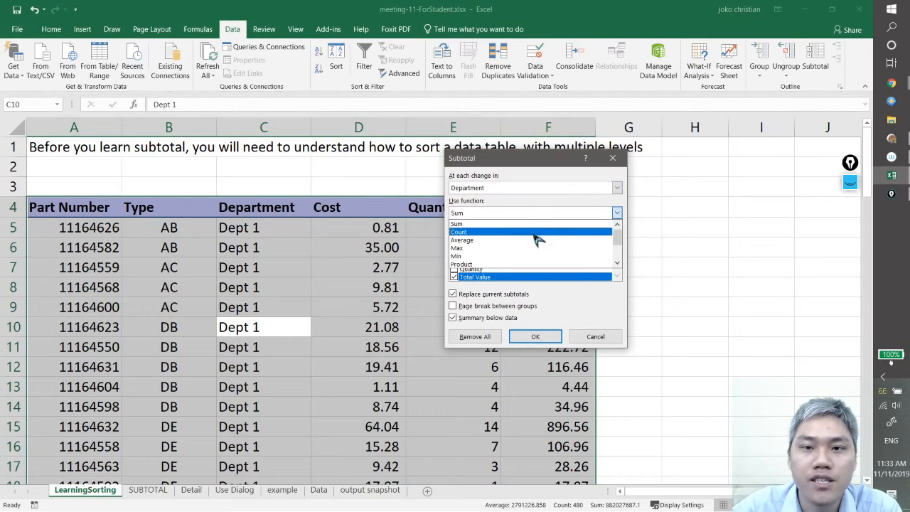
{"action": "left_click", "coordinate": [537, 239]}
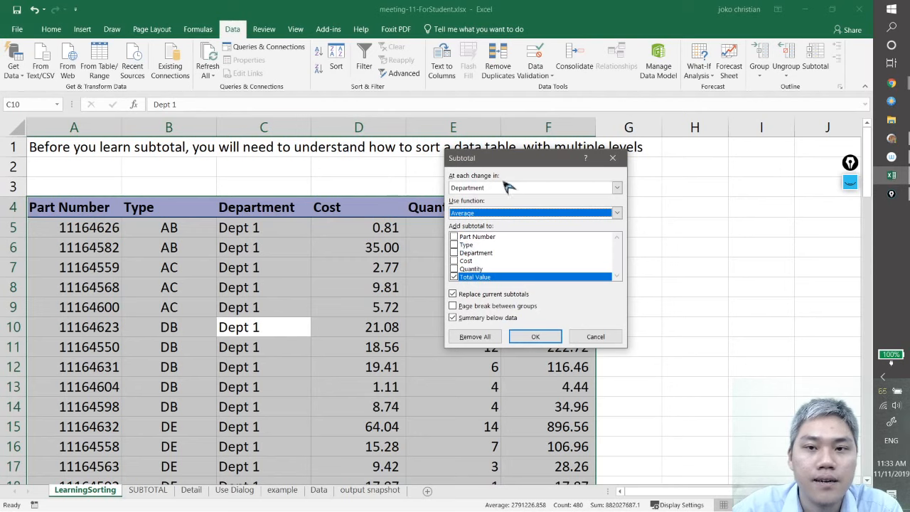
{"action": "left_click_drag", "start_coordinate": [519, 165], "coordinate": [431, 143]}
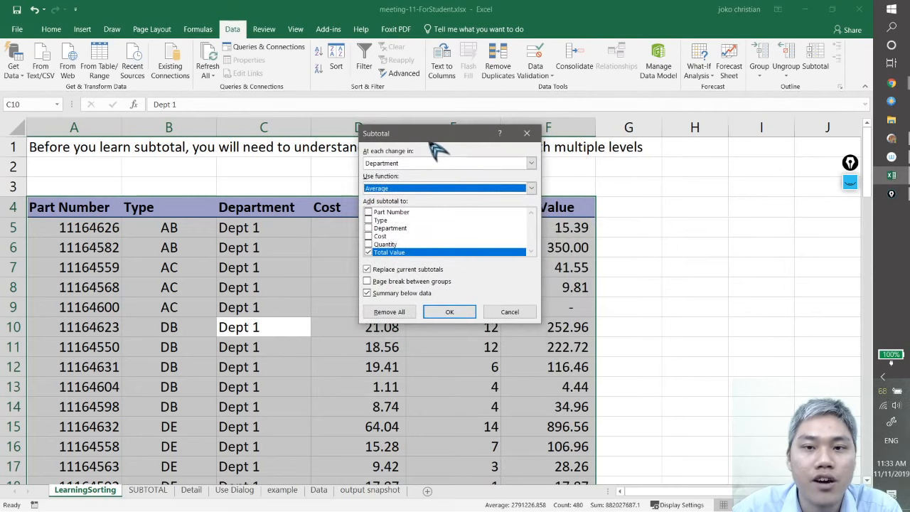
{"action": "left_click", "coordinate": [368, 244]}
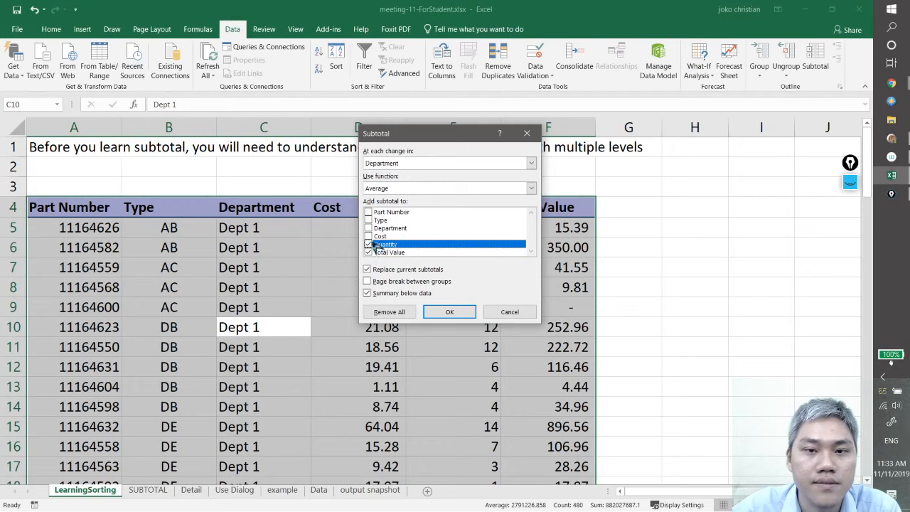
{"action": "left_click", "coordinate": [375, 237]}
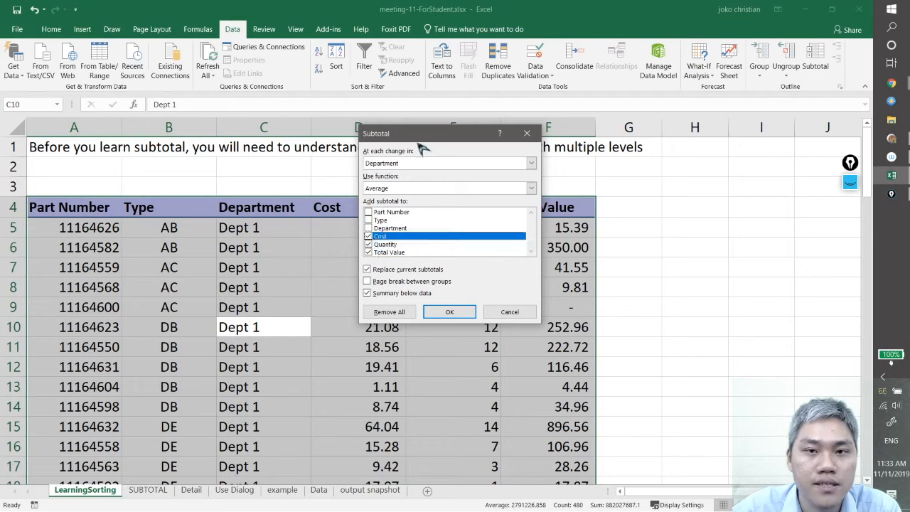
{"action": "left_click_drag", "start_coordinate": [421, 139], "coordinate": [641, 159]}
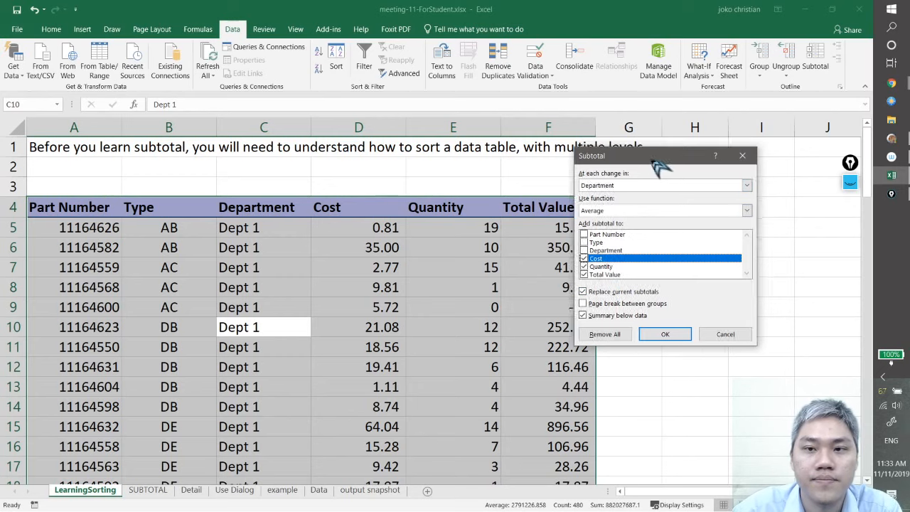
Reselect Average as the function and insert the subtotals by Department into the parts table, with the summary below the data
{"action": "left_click_drag", "start_coordinate": [660, 155], "coordinate": [616, 132]}
{"action": "left_click", "coordinate": [691, 187]}
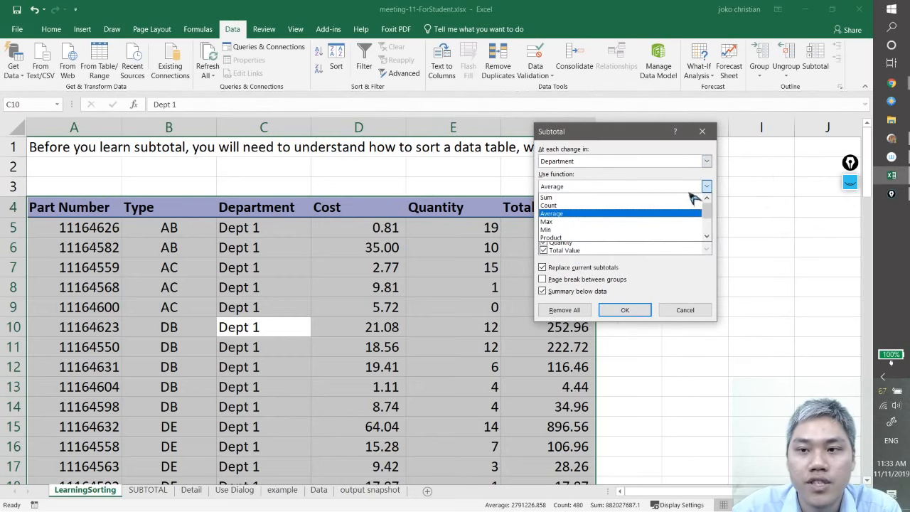
{"action": "left_click", "coordinate": [716, 221]}
{"action": "left_click", "coordinate": [708, 187]}
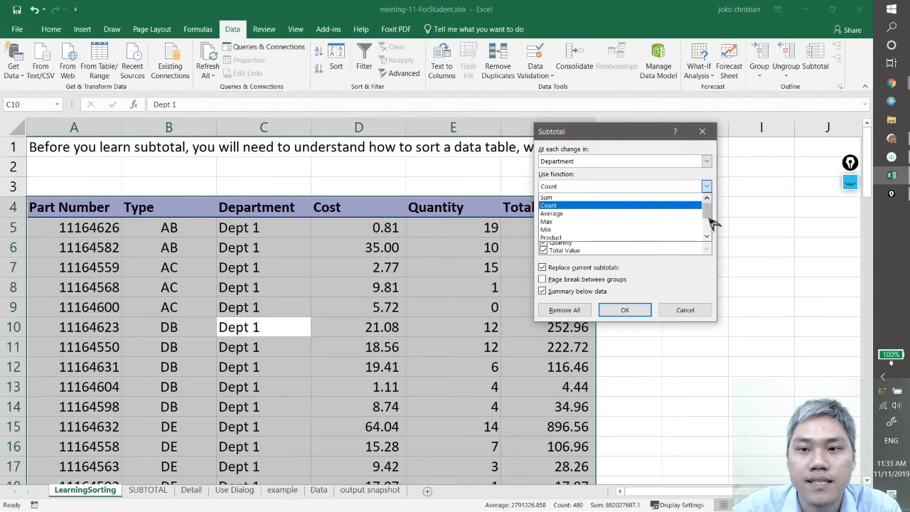
{"action": "left_click", "coordinate": [582, 214]}
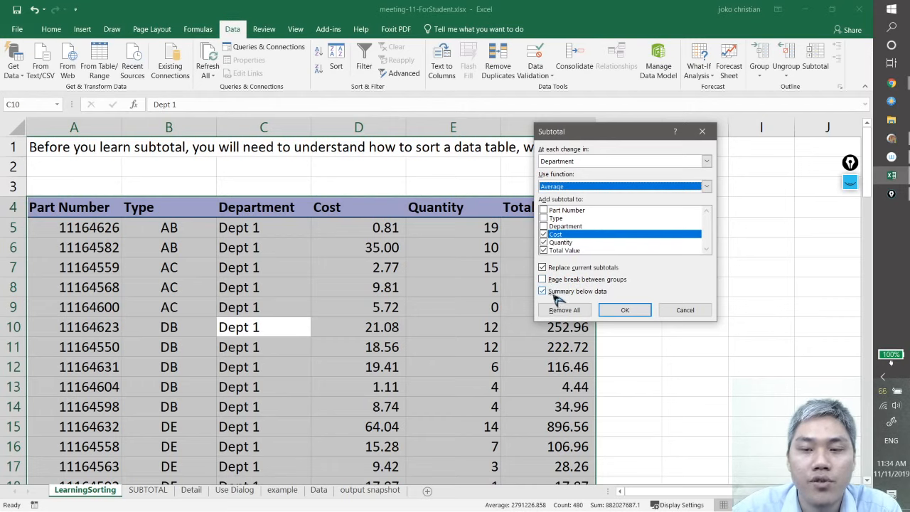
{"action": "left_click", "coordinate": [626, 313]}
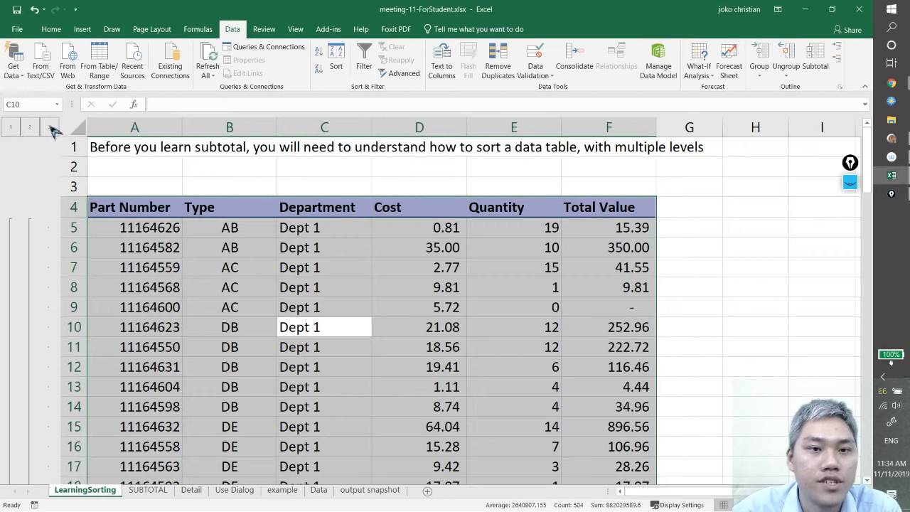
Collapse the outline to the department averages and widen the Department column so its labels fit
{"action": "left_click", "coordinate": [30, 128]}
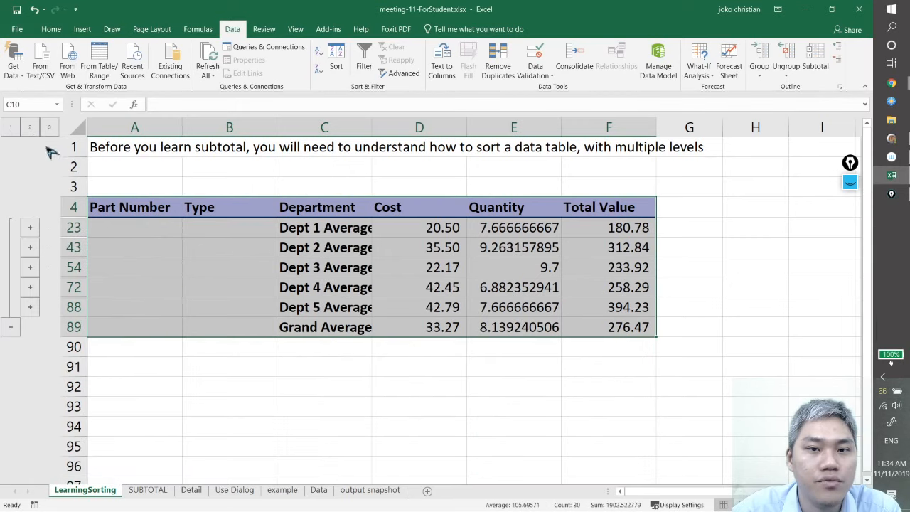
{"action": "left_click_drag", "start_coordinate": [373, 131], "coordinate": [420, 131]}
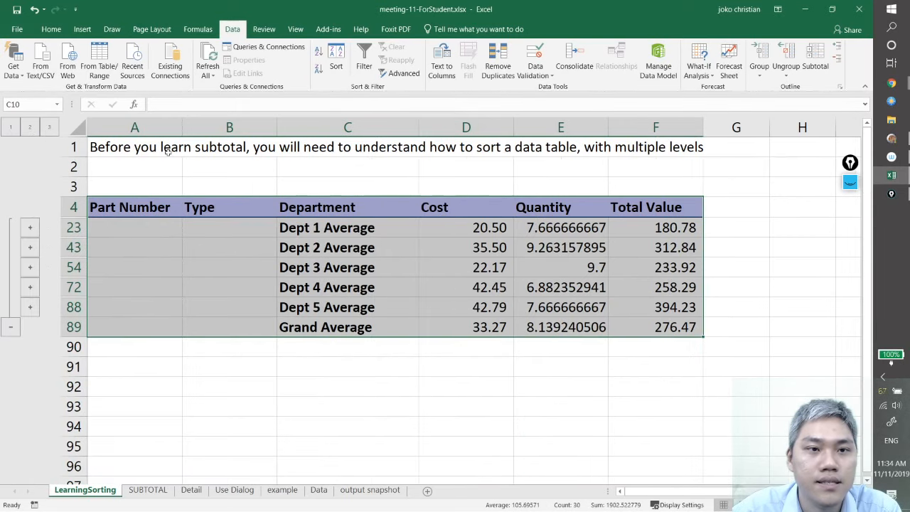
{"action": "key", "text": "ctrl+q"}
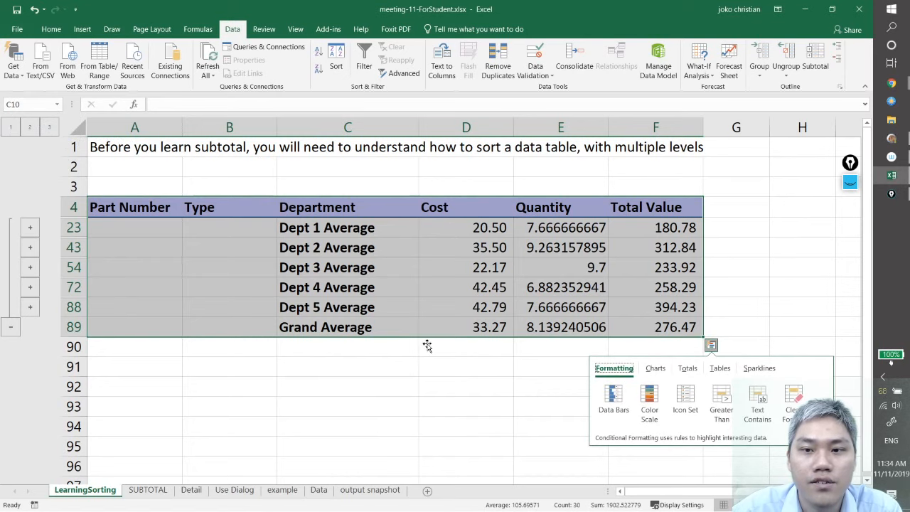
{"action": "left_click", "coordinate": [409, 369]}
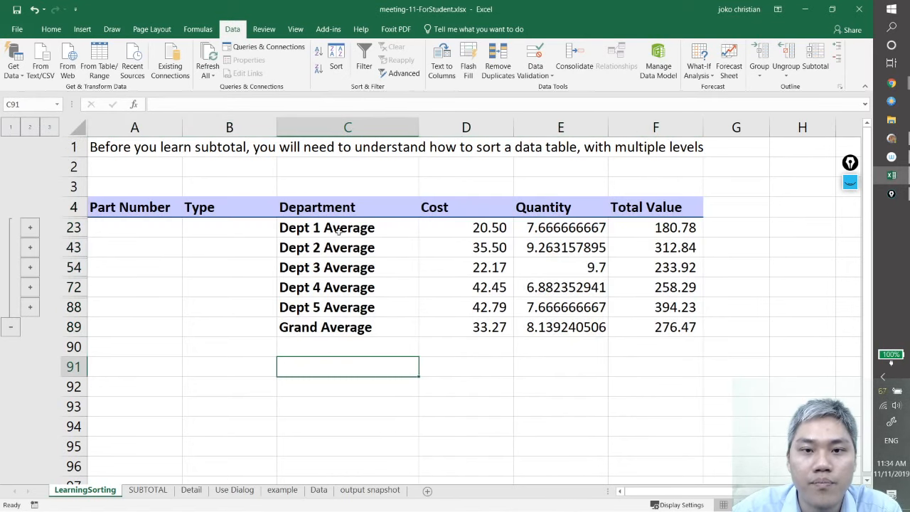
Inspect the Cost, Quantity and Total Value subtotal formulas in the Dept 1 Average and Grand Average rows
{"action": "left_click", "coordinate": [462, 227]}
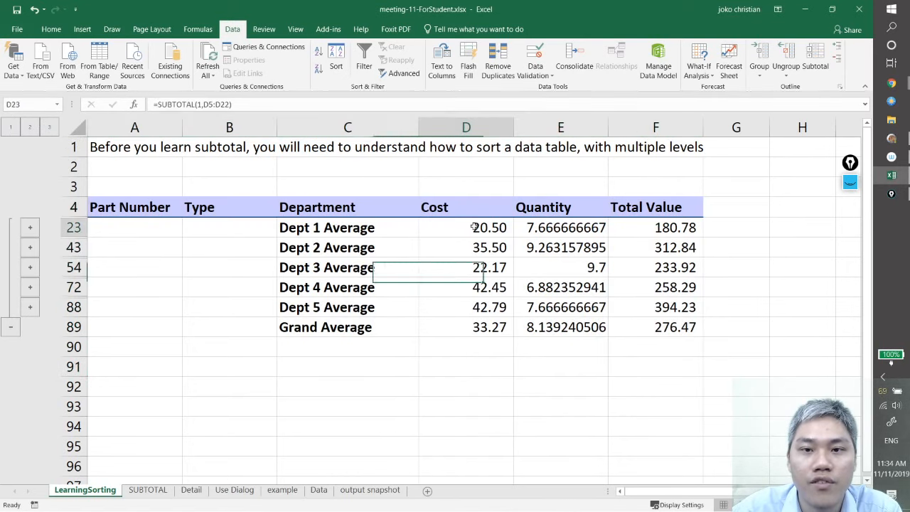
{"action": "left_click", "coordinate": [569, 227]}
{"action": "left_click", "coordinate": [649, 229]}
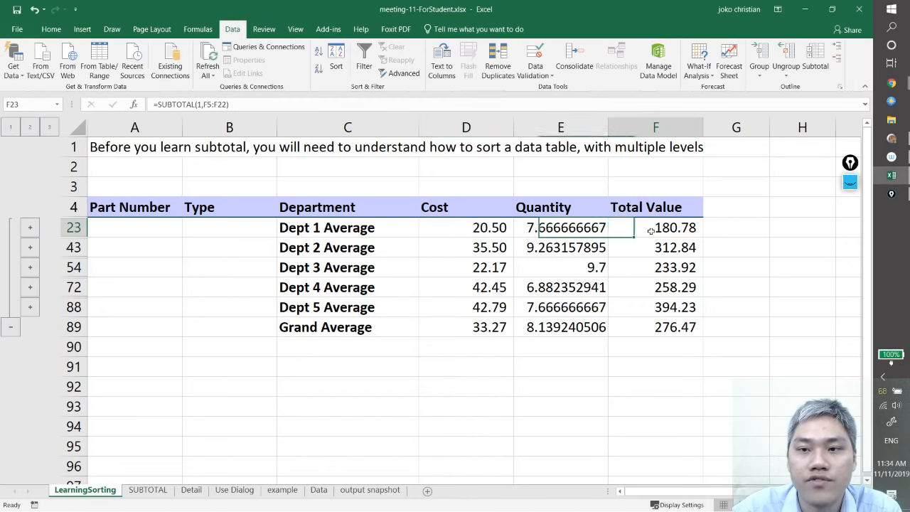
{"action": "left_click", "coordinate": [488, 327]}
{"action": "left_click", "coordinate": [586, 327]}
{"action": "left_click", "coordinate": [641, 326]}
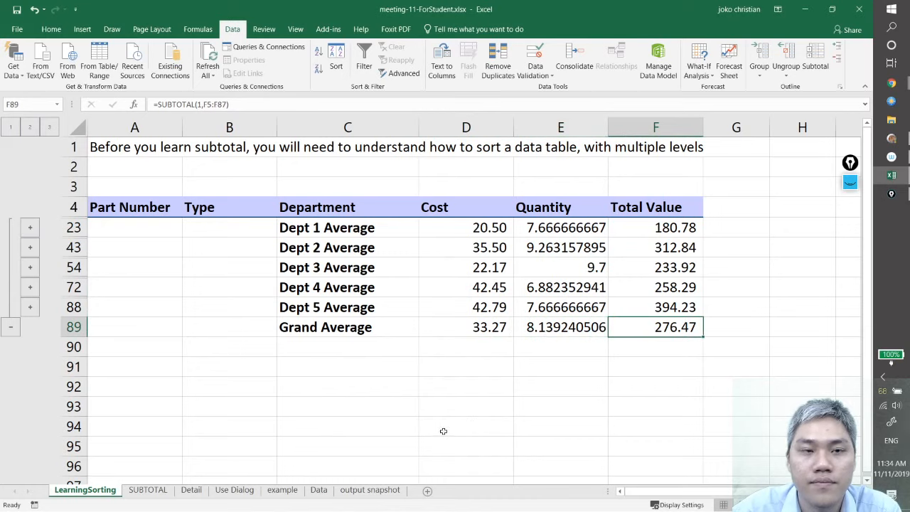
View the outline at the grand average level and the department level, ending with all detail rows shown
{"action": "left_click", "coordinate": [12, 127]}
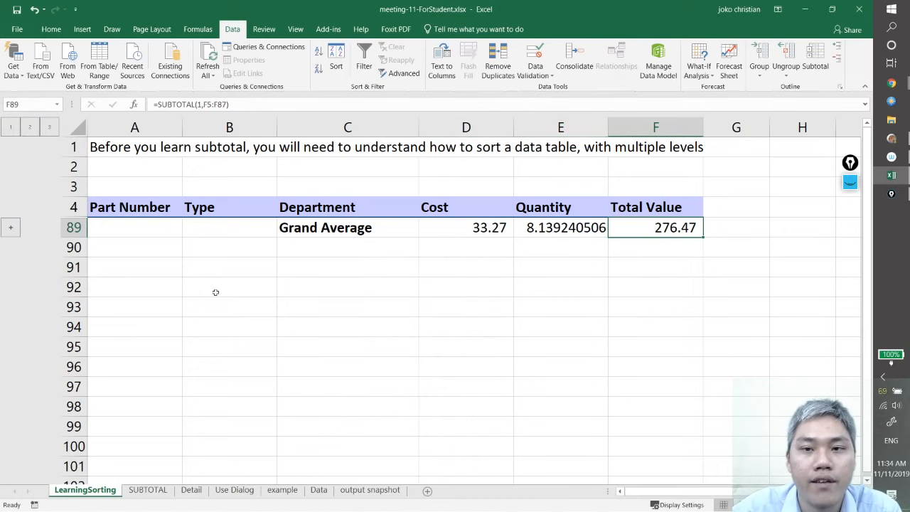
{"action": "left_click", "coordinate": [31, 129]}
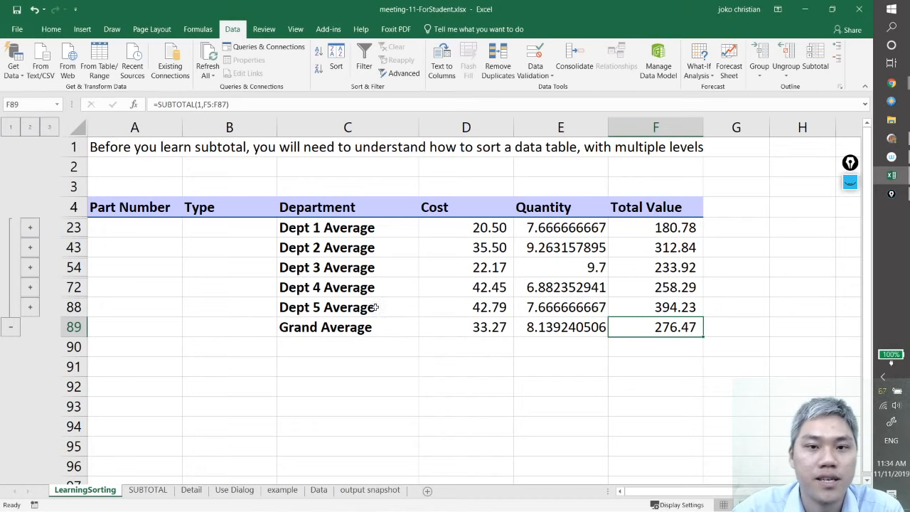
{"action": "left_click", "coordinate": [49, 127]}
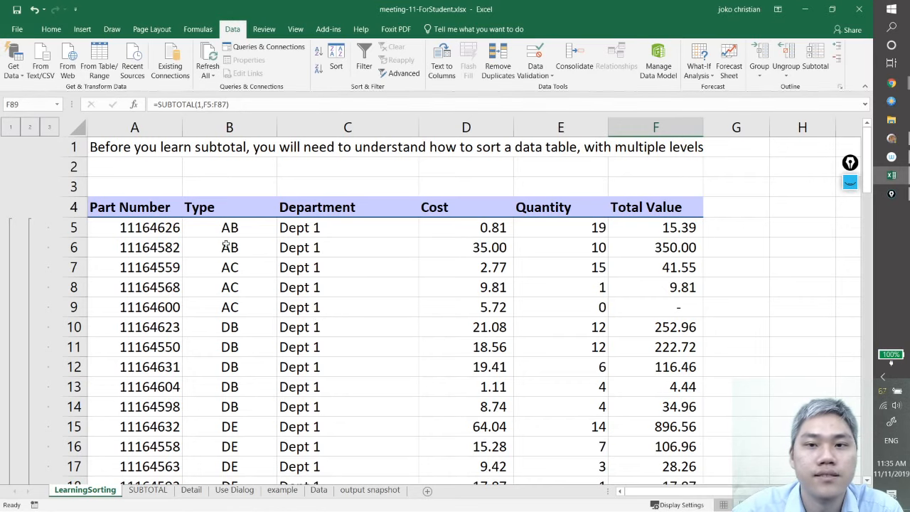
Replace the current subtotals of the whole table with averages of Cost, Quantity and Total Value at each change in Type
{"action": "left_click", "coordinate": [234, 269]}
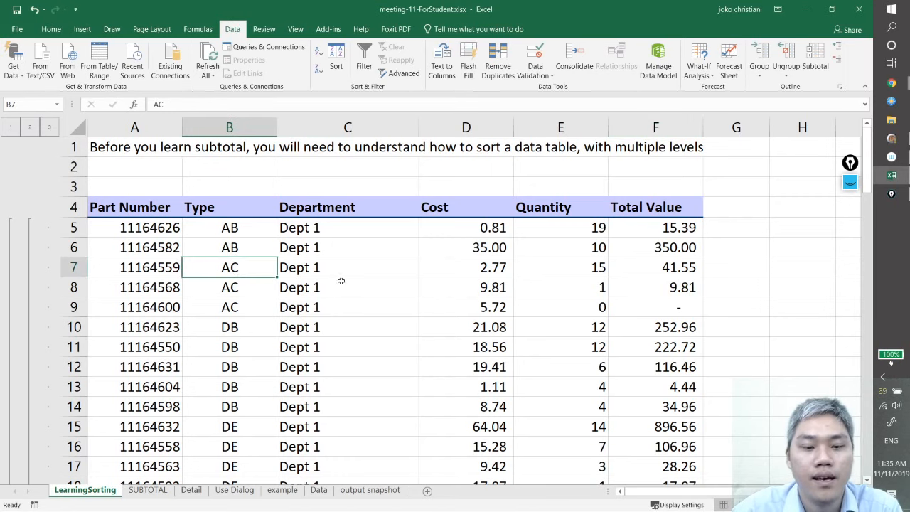
{"action": "key", "text": "ctrl+a"}
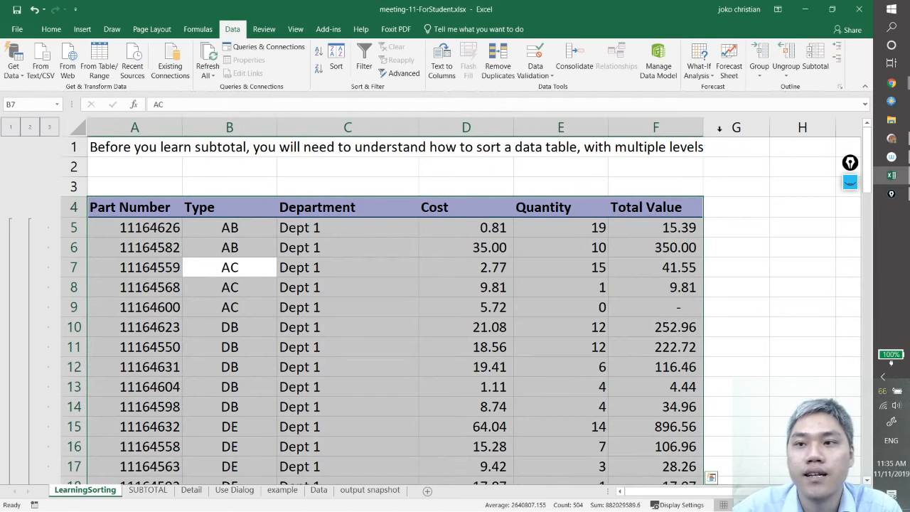
{"action": "left_click", "coordinate": [816, 66]}
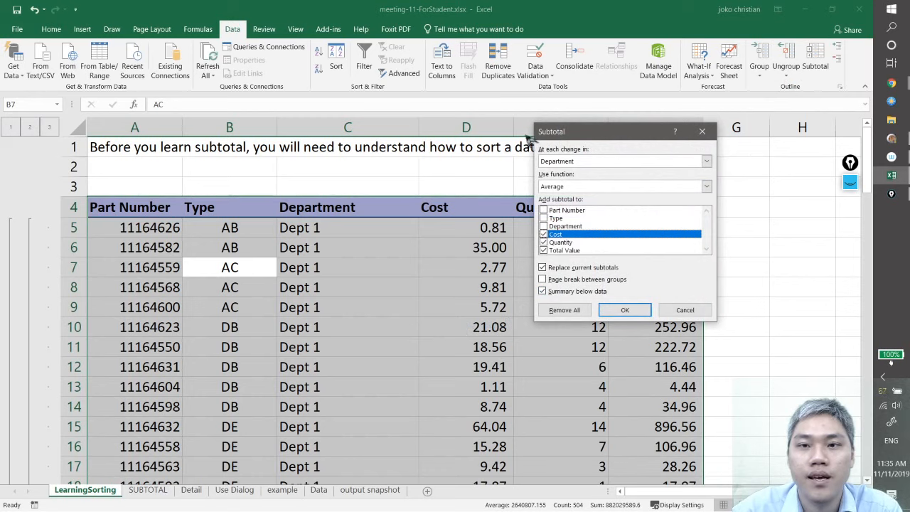
{"action": "left_click_drag", "start_coordinate": [617, 133], "coordinate": [439, 140]}
{"action": "left_click", "coordinate": [450, 162]}
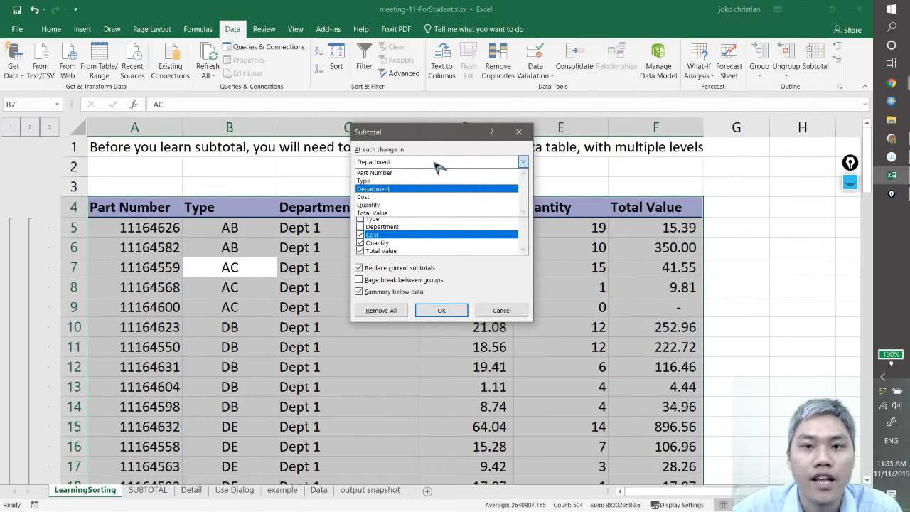
{"action": "left_click", "coordinate": [408, 182]}
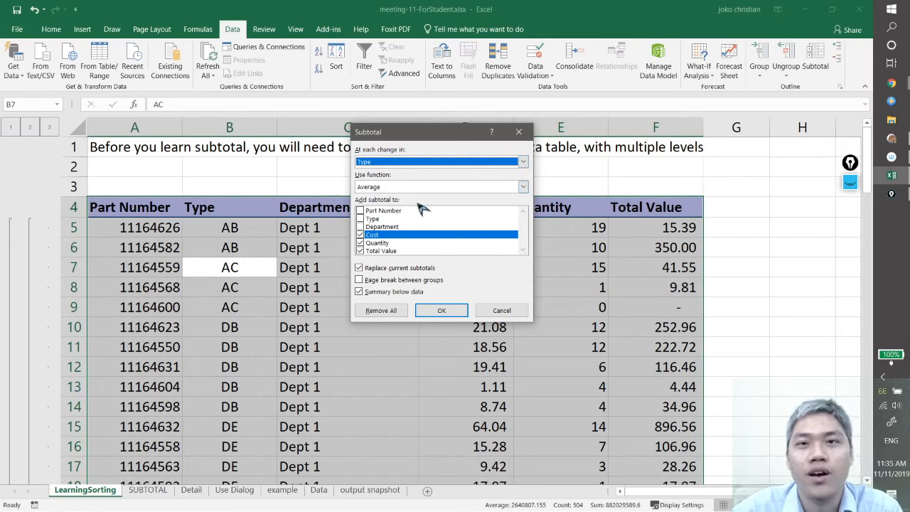
{"action": "left_click", "coordinate": [451, 313]}
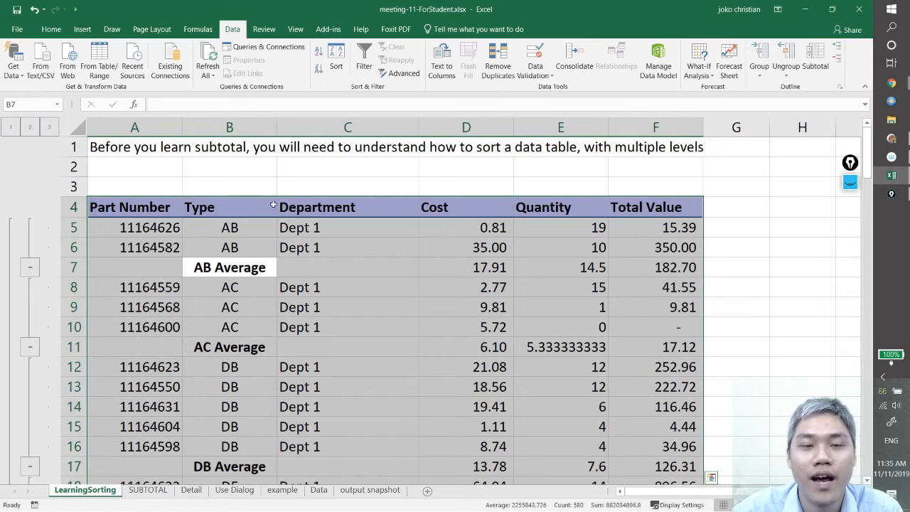
Examine how the Type average rows, such as AB Average, repeat within each department down the table
{"action": "scroll", "coordinate": [264, 211], "scroll_direction": "down", "scroll_amount": 1}
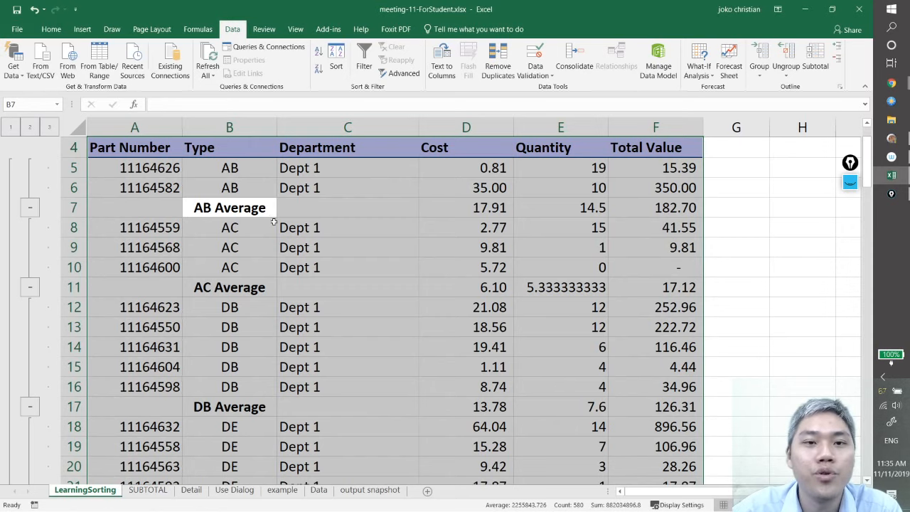
{"action": "left_click", "coordinate": [248, 229]}
{"action": "left_click", "coordinate": [228, 209]}
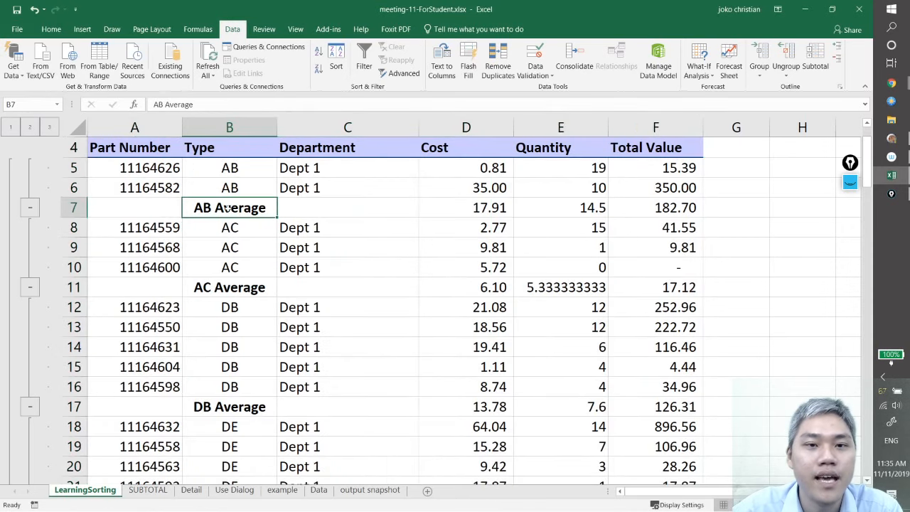
{"action": "scroll", "coordinate": [320, 183], "scroll_direction": "down", "scroll_amount": 15}
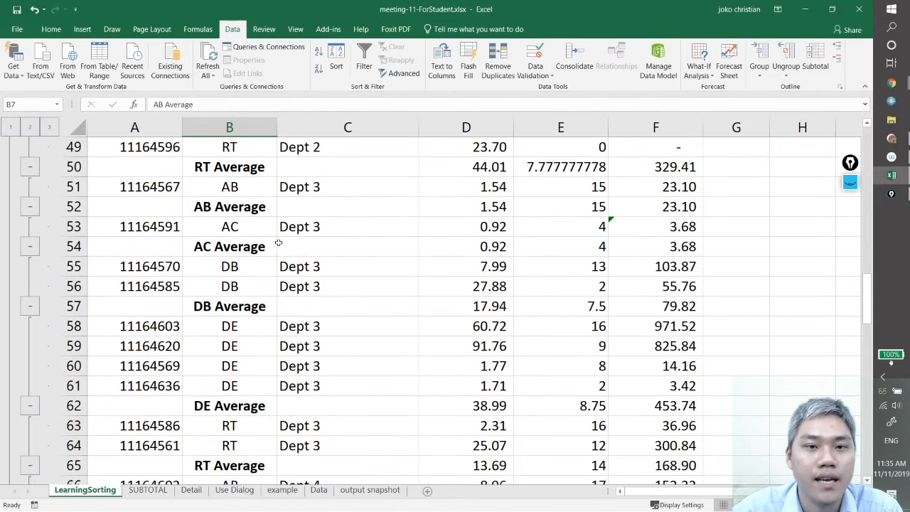
{"action": "left_click", "coordinate": [222, 207]}
{"action": "left_click", "coordinate": [298, 191]}
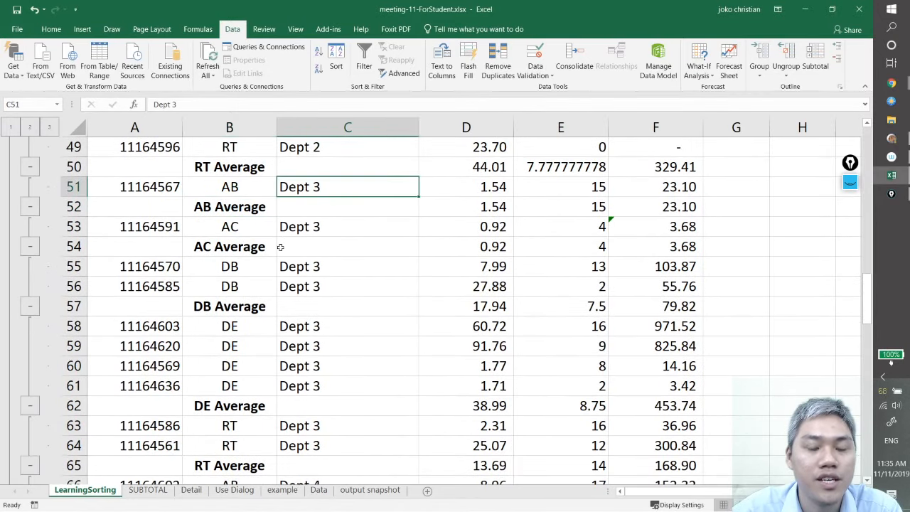
{"action": "scroll", "coordinate": [281, 247], "scroll_direction": "down", "scroll_amount": 6}
{"action": "left_click", "coordinate": [275, 226]}
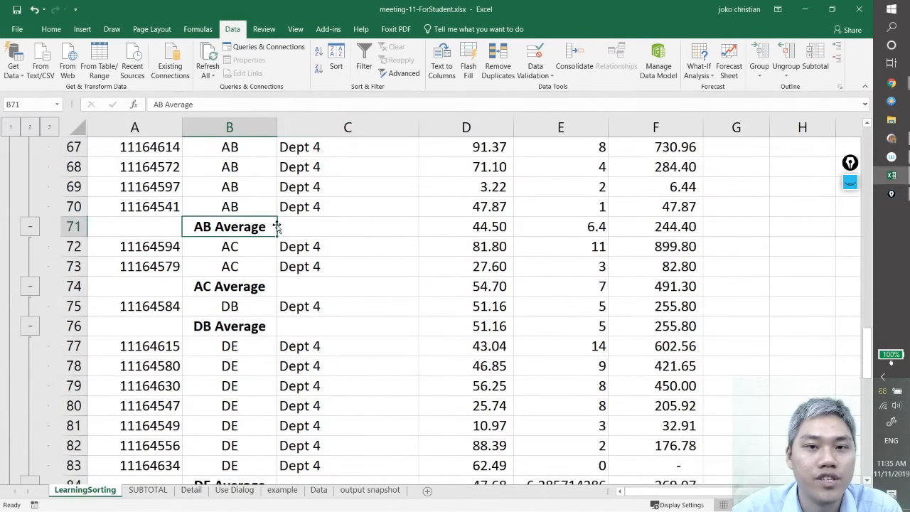
{"action": "scroll", "coordinate": [276, 226], "scroll_direction": "up", "scroll_amount": 1}
{"action": "left_click", "coordinate": [316, 211]}
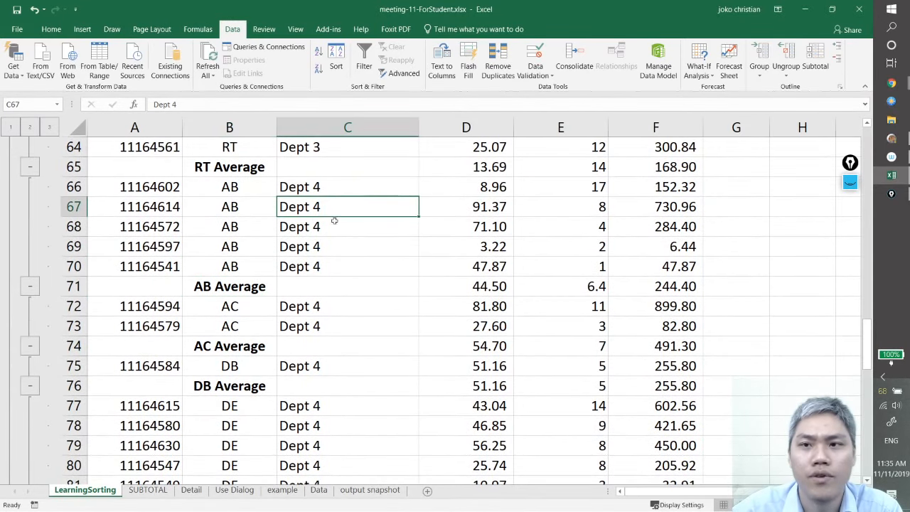
{"action": "scroll", "coordinate": [377, 231], "scroll_direction": "up", "scroll_amount": 4}
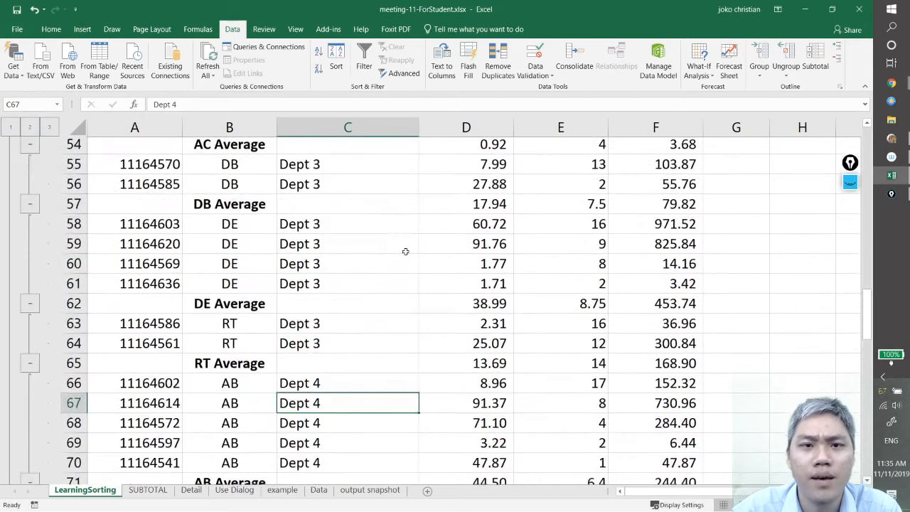
{"action": "scroll", "coordinate": [406, 251], "scroll_direction": "up", "scroll_amount": 9}
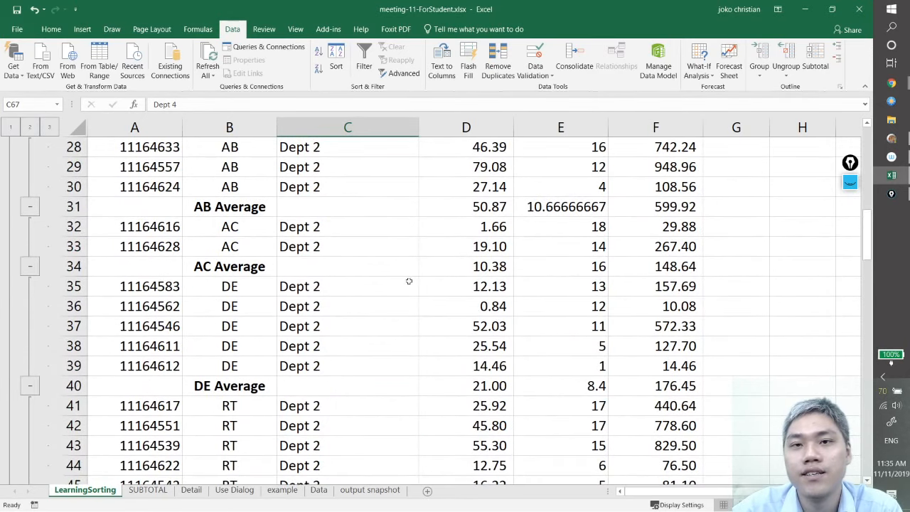
{"action": "scroll", "coordinate": [399, 293], "scroll_direction": "up", "scroll_amount": 9}
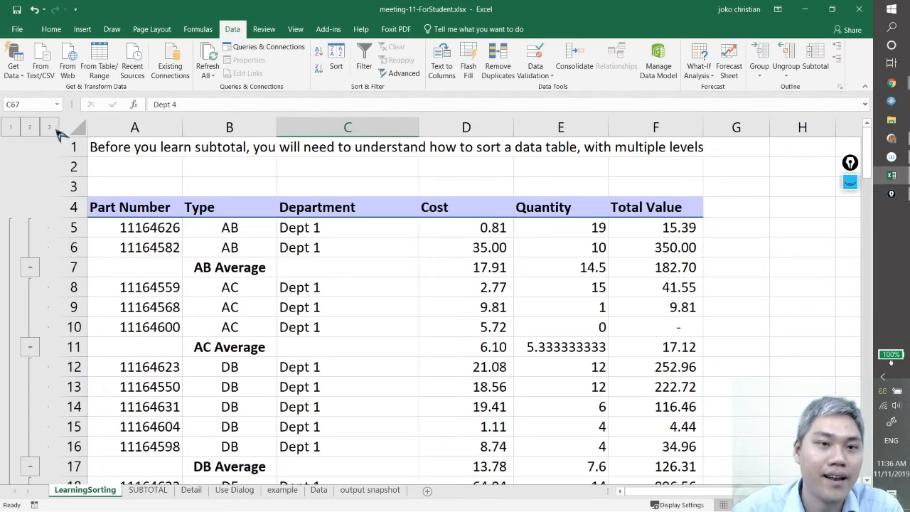
Collapse the outline to the Type averages and compare the repeated AB Average and AC Average rows down the table
{"action": "left_click", "coordinate": [32, 128]}
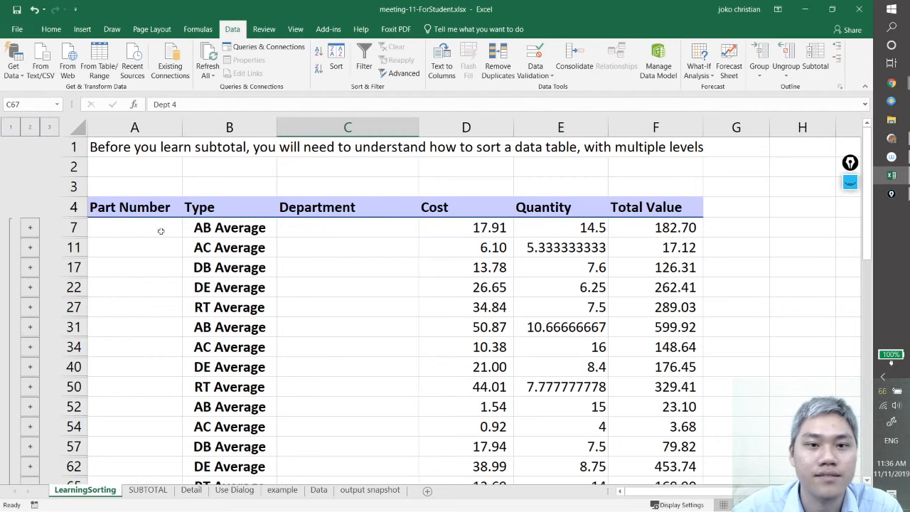
{"action": "scroll", "coordinate": [281, 297], "scroll_direction": "down", "scroll_amount": 1}
{"action": "scroll", "coordinate": [281, 297], "scroll_direction": "up", "scroll_amount": 1}
{"action": "left_click", "coordinate": [224, 164]}
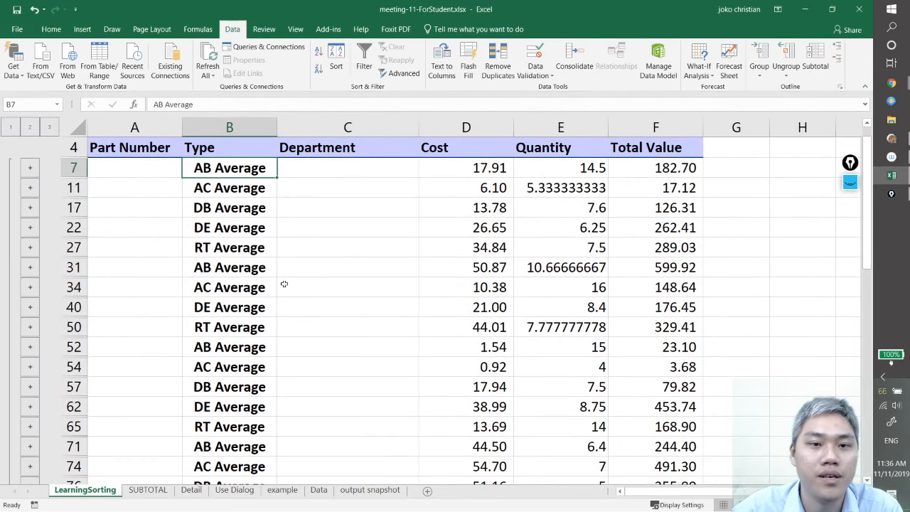
{"action": "left_click", "coordinate": [242, 347]}
{"action": "left_click", "coordinate": [239, 192]}
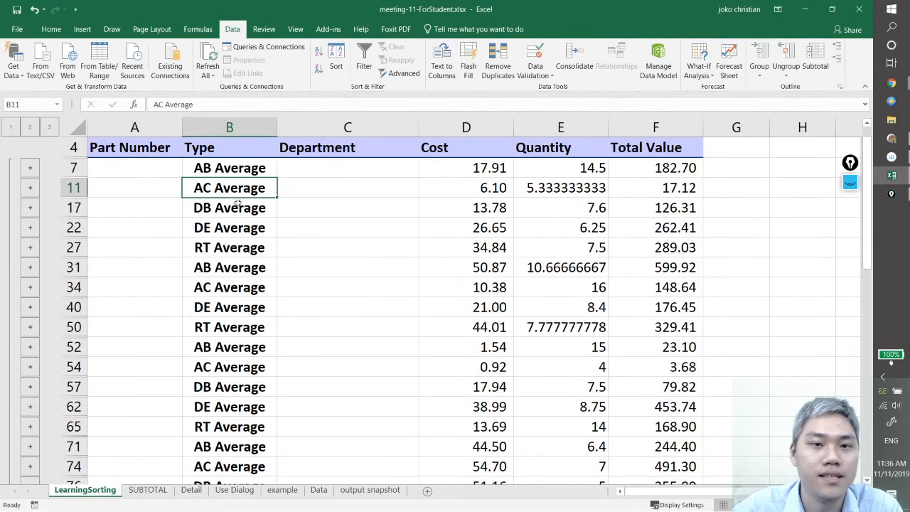
{"action": "left_click", "coordinate": [244, 365]}
{"action": "scroll", "coordinate": [244, 366], "scroll_direction": "down", "scroll_amount": 1}
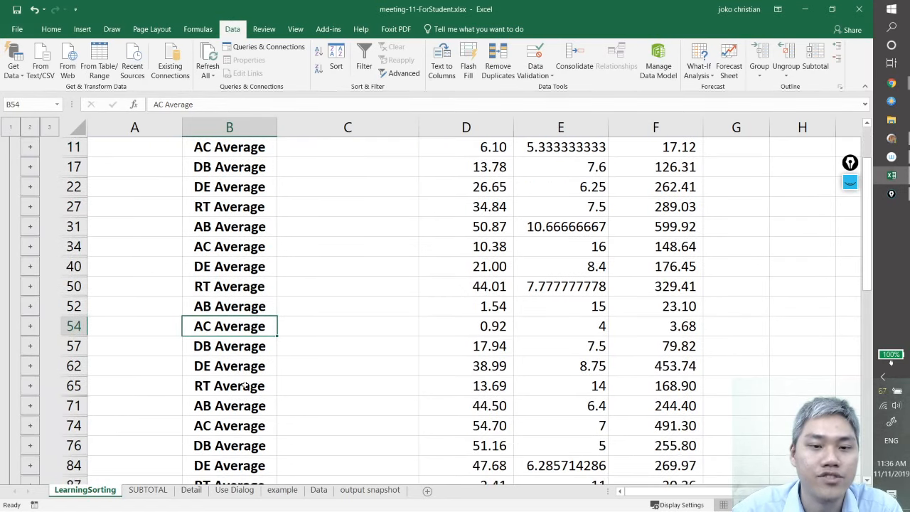
{"action": "scroll", "coordinate": [249, 377], "scroll_direction": "down", "scroll_amount": 5}
{"action": "scroll", "coordinate": [252, 384], "scroll_direction": "up", "scroll_amount": 6}
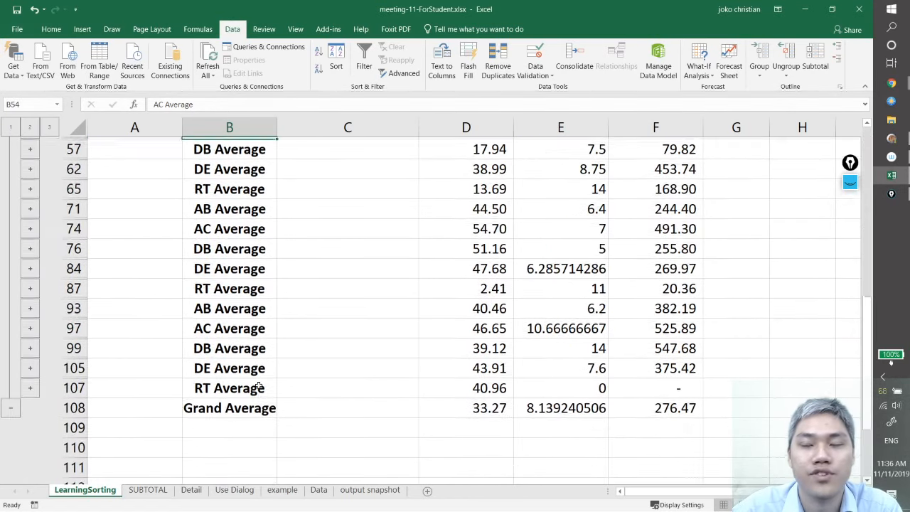
View the outline at the grand average level, return to the Type average level and review all its rows
{"action": "left_click", "coordinate": [10, 127]}
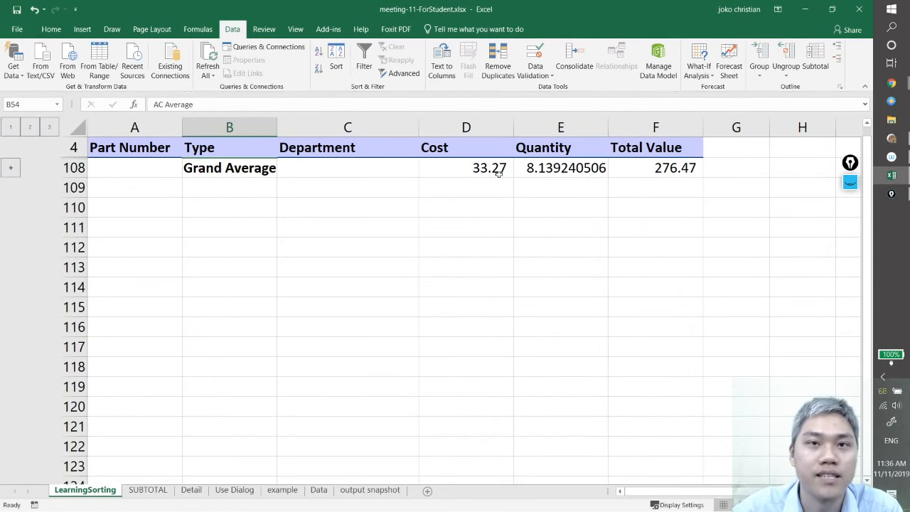
{"action": "left_click", "coordinate": [30, 127]}
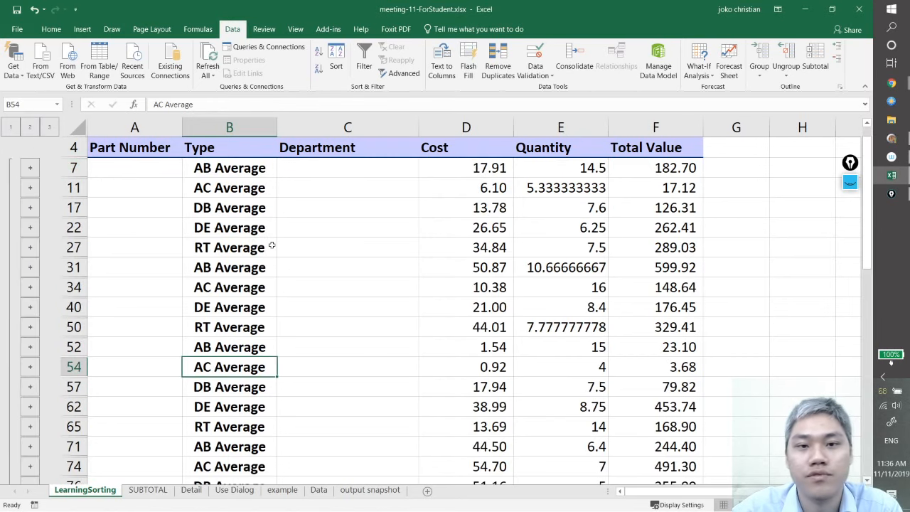
{"action": "scroll", "coordinate": [386, 270], "scroll_direction": "down", "scroll_amount": 3}
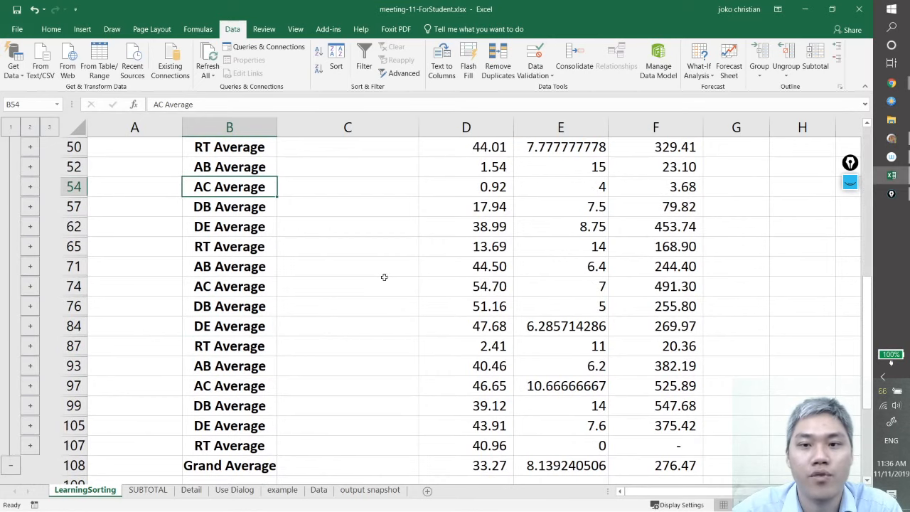
{"action": "scroll", "coordinate": [384, 277], "scroll_direction": "up", "scroll_amount": 4}
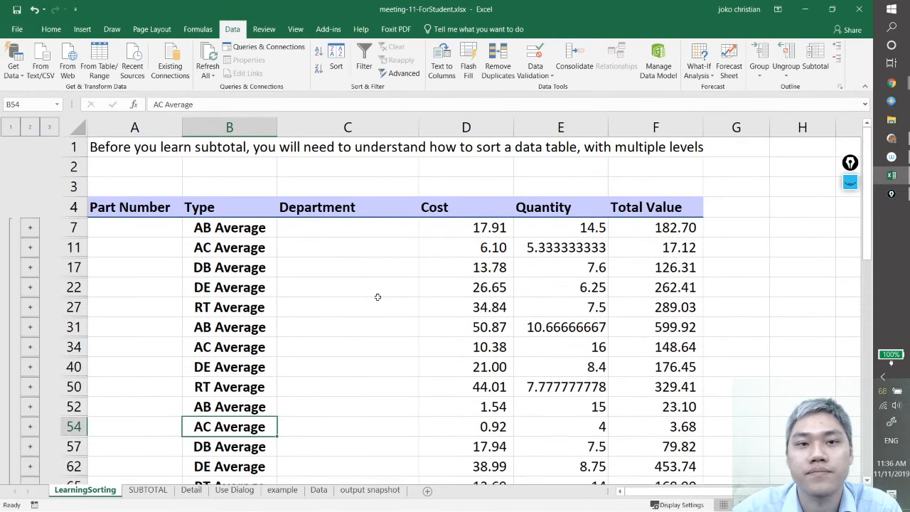
Select the whole parts table with its average rows and remove all its subtotals
{"action": "left_click", "coordinate": [309, 307]}
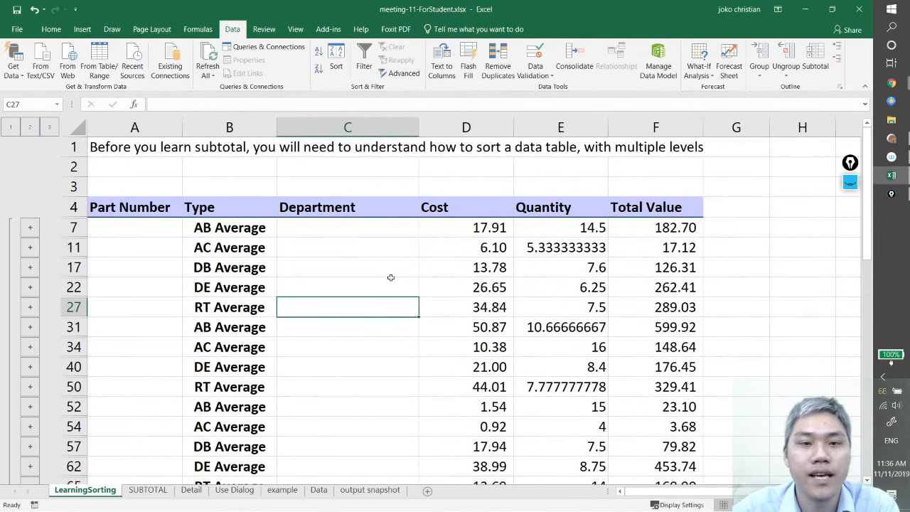
{"action": "key", "text": "ctrl+a"}
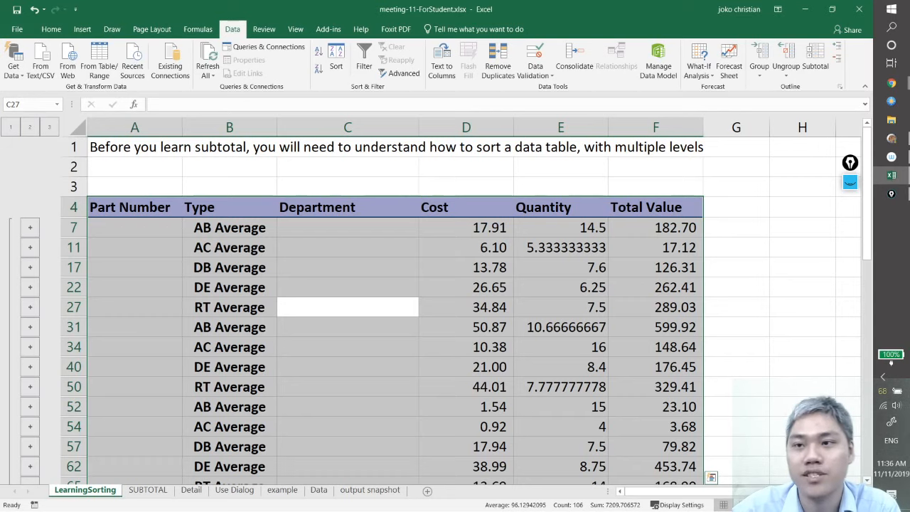
{"action": "left_click", "coordinate": [408, 264]}
{"action": "left_click", "coordinate": [290, 242]}
{"action": "left_click", "coordinate": [235, 247]}
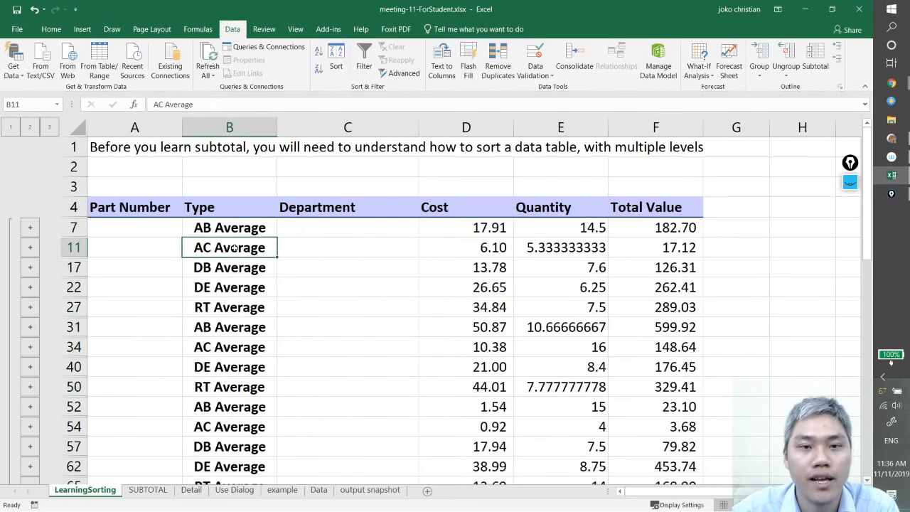
{"action": "left_click", "coordinate": [430, 310]}
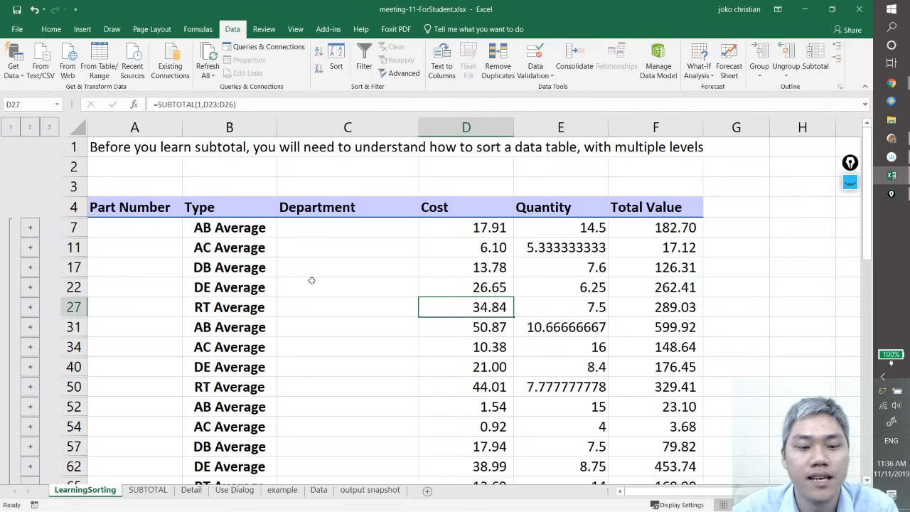
{"action": "key", "text": "ctrl+a"}
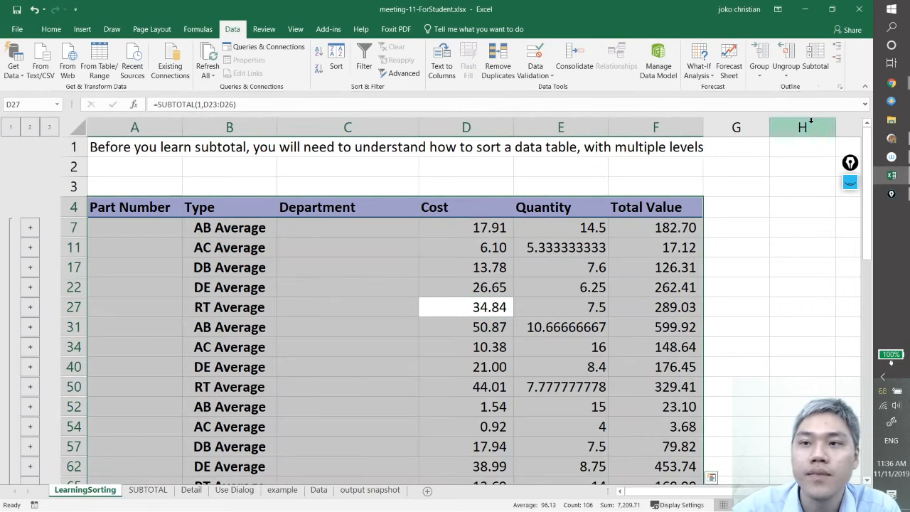
{"action": "left_click", "coordinate": [823, 65]}
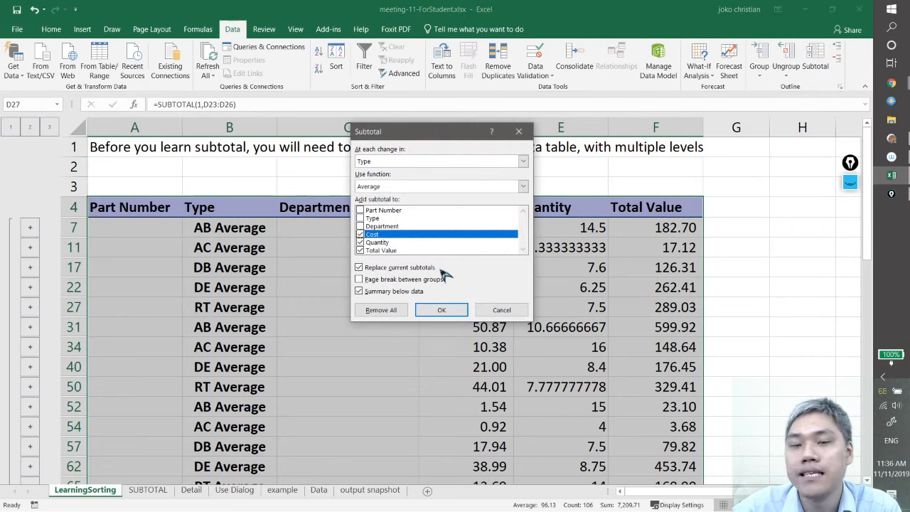
{"action": "left_click", "coordinate": [387, 312]}
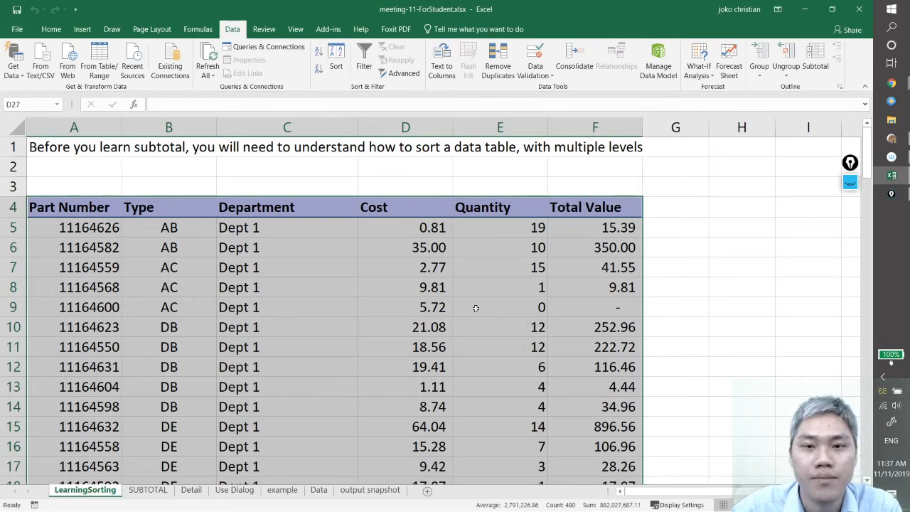
Sort the whole table by Type on cell values from A to Z and check the resulting row order
{"action": "left_click", "coordinate": [337, 63]}
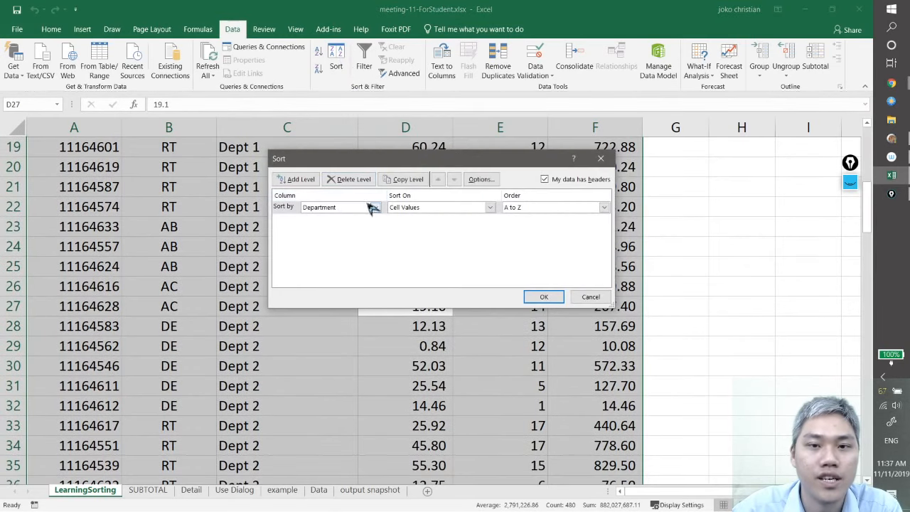
{"action": "left_click", "coordinate": [374, 207]}
{"action": "left_click", "coordinate": [361, 226]}
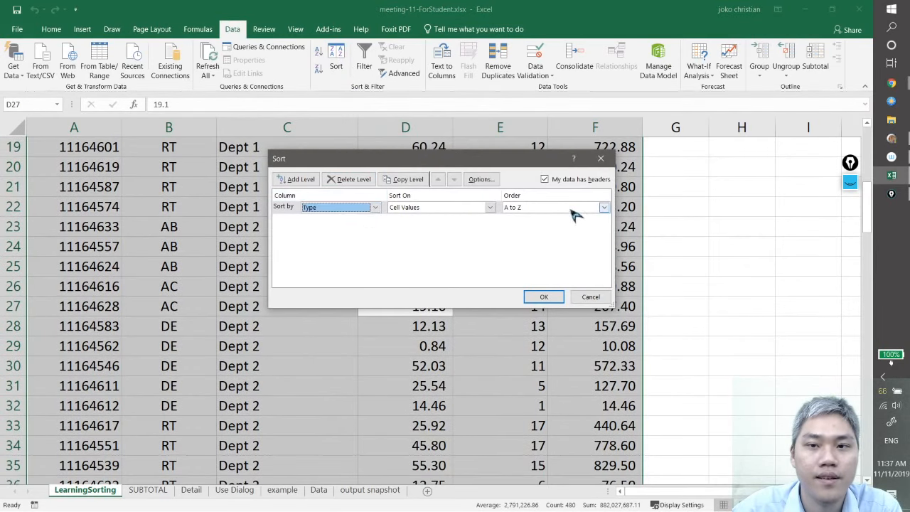
{"action": "left_click", "coordinate": [573, 207]}
{"action": "left_click", "coordinate": [575, 218]}
{"action": "left_click", "coordinate": [553, 297]}
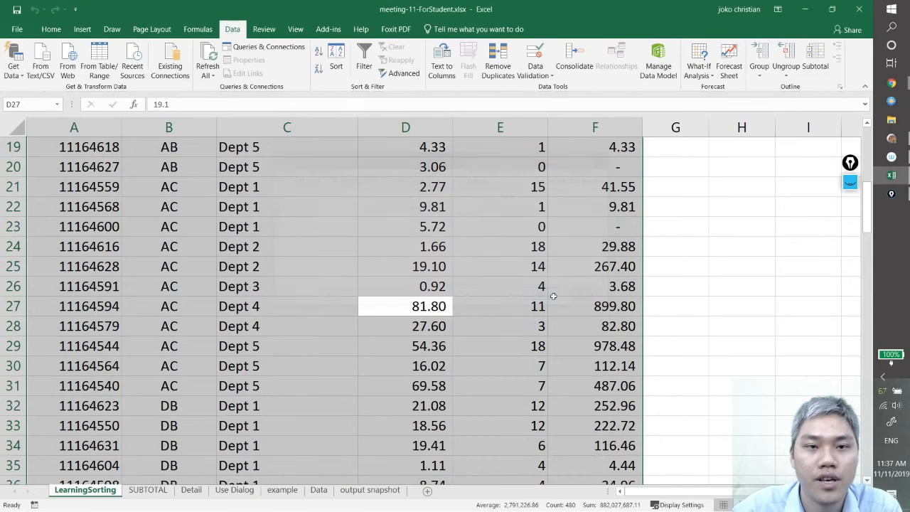
{"action": "scroll", "coordinate": [371, 305], "scroll_direction": "up", "scroll_amount": 6}
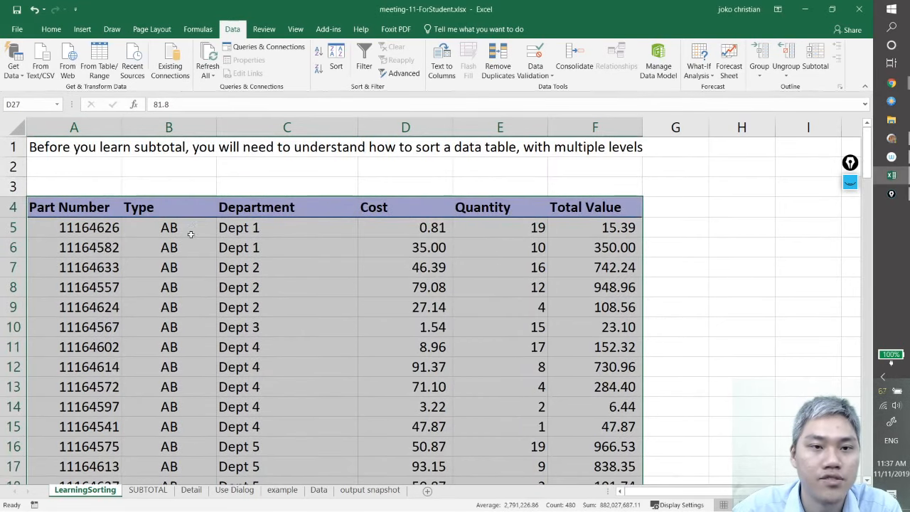
{"action": "scroll", "coordinate": [175, 398], "scroll_direction": "down", "scroll_amount": 16}
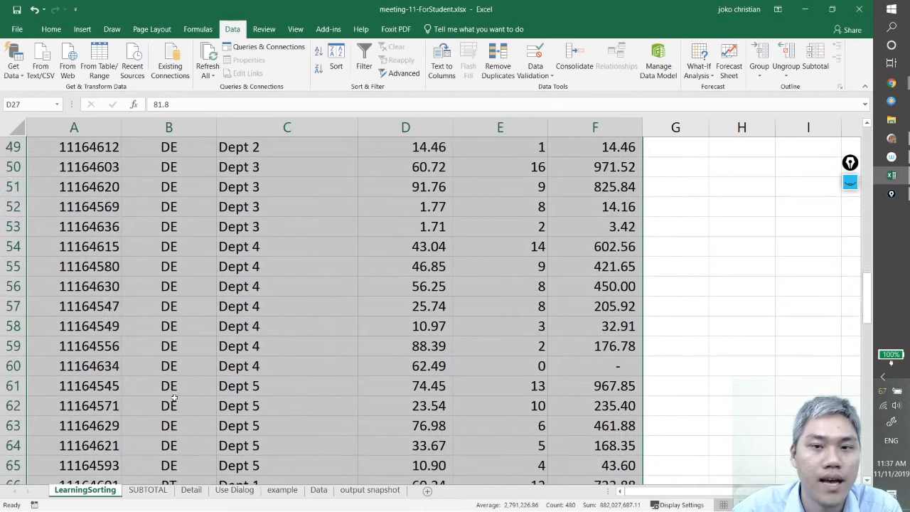
{"action": "scroll", "coordinate": [174, 398], "scroll_direction": "up", "scroll_amount": 16}
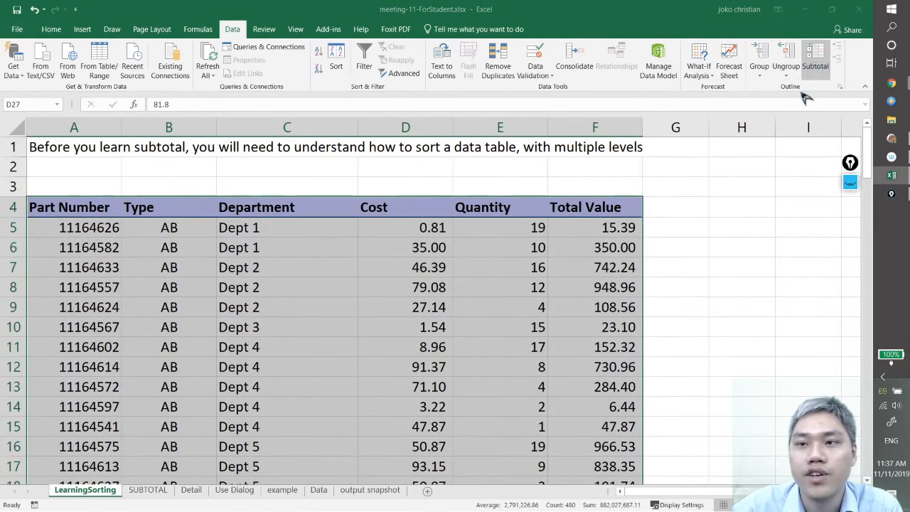
Insert average subtotals of Cost, Quantity and Total Value at each change in Type
{"action": "left_click", "coordinate": [815, 63]}
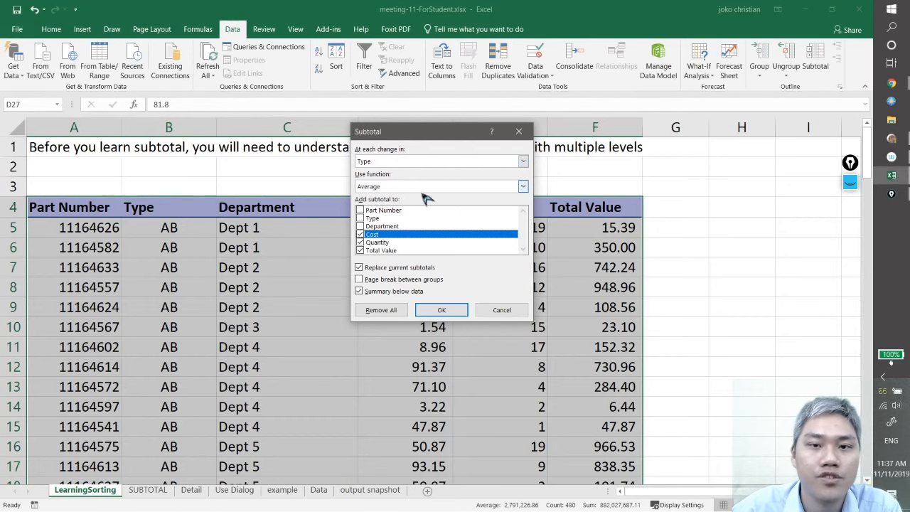
{"action": "left_click", "coordinate": [441, 310]}
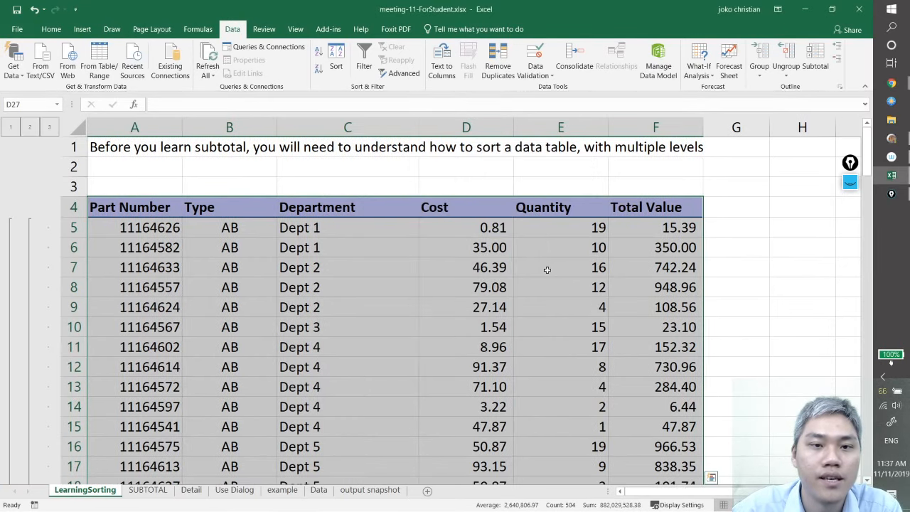
{"action": "scroll", "coordinate": [316, 274], "scroll_direction": "down", "scroll_amount": 9}
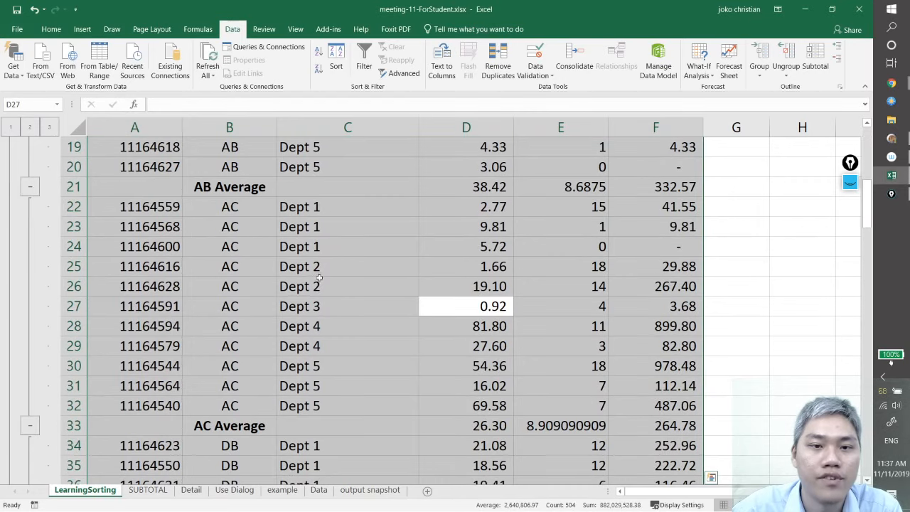
{"action": "scroll", "coordinate": [316, 284], "scroll_direction": "down", "scroll_amount": 1}
{"action": "scroll", "coordinate": [358, 313], "scroll_direction": "up", "scroll_amount": 10}
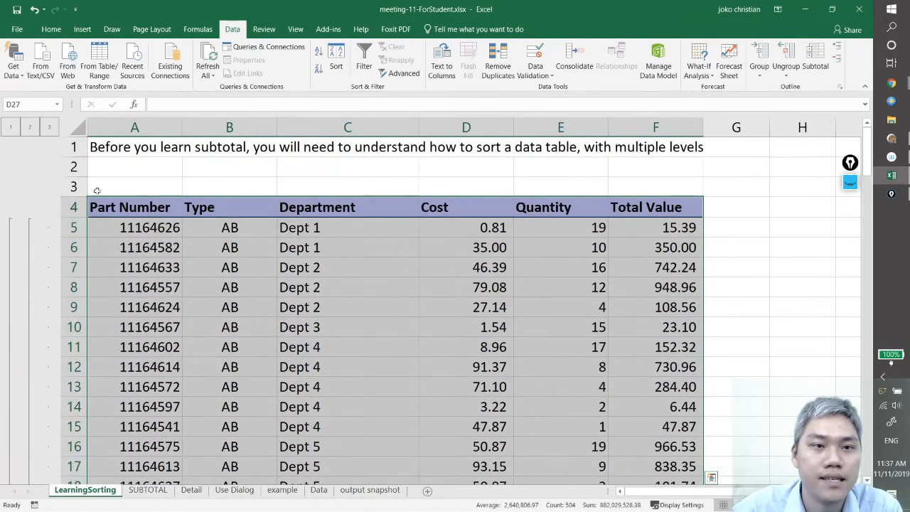
Collapse the outline to one average row per Type and examine the AB to RT averages and the Grand Average row
{"action": "left_click", "coordinate": [30, 126]}
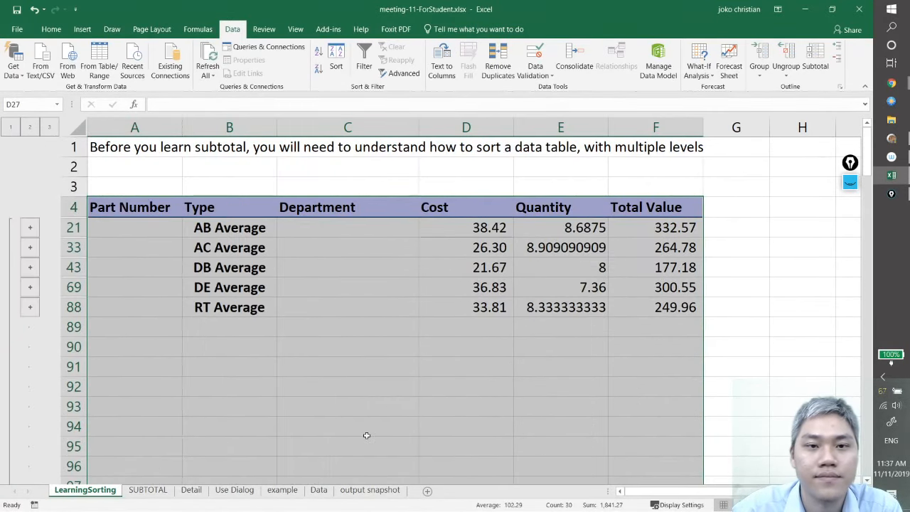
{"action": "left_click", "coordinate": [299, 373]}
{"action": "left_click_drag", "start_coordinate": [224, 229], "coordinate": [678, 301]}
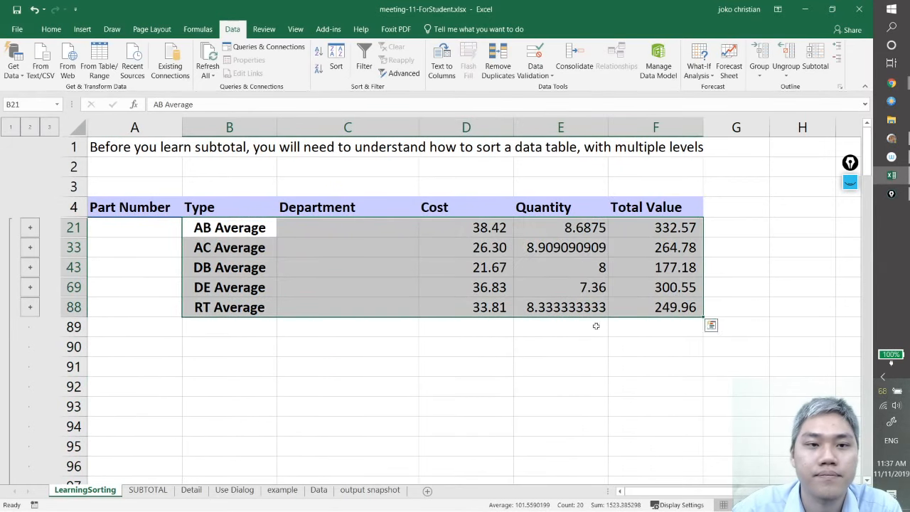
{"action": "scroll", "coordinate": [278, 384], "scroll_direction": "down", "scroll_amount": 6}
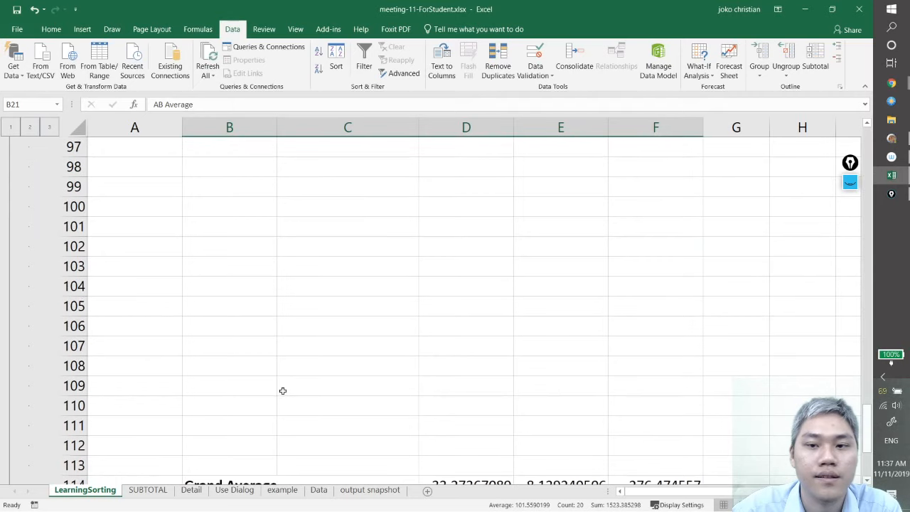
{"action": "scroll", "coordinate": [282, 390], "scroll_direction": "up", "scroll_amount": 6}
{"action": "scroll", "coordinate": [287, 394], "scroll_direction": "down", "scroll_amount": 7}
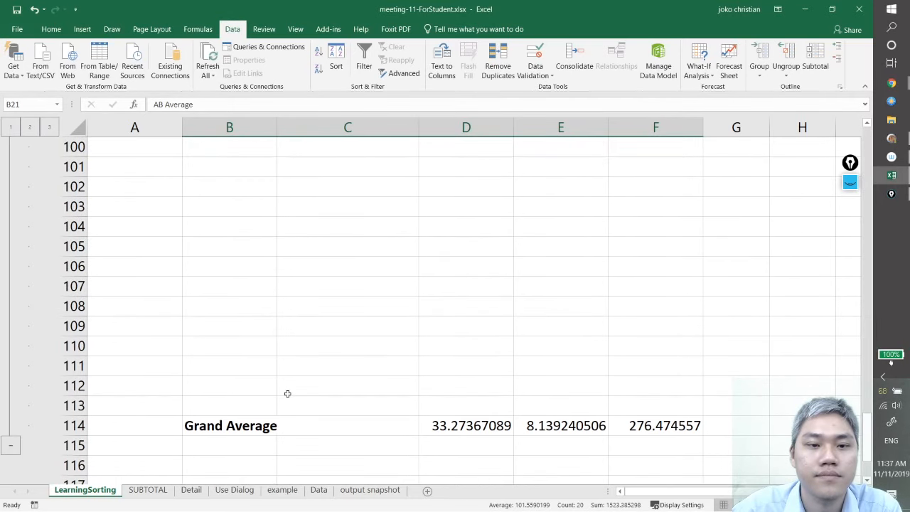
{"action": "scroll", "coordinate": [286, 394], "scroll_direction": "up", "scroll_amount": 7}
View the outline at the top level and the Type average level, ending with all detail rows shown
{"action": "left_click", "coordinate": [10, 127]}
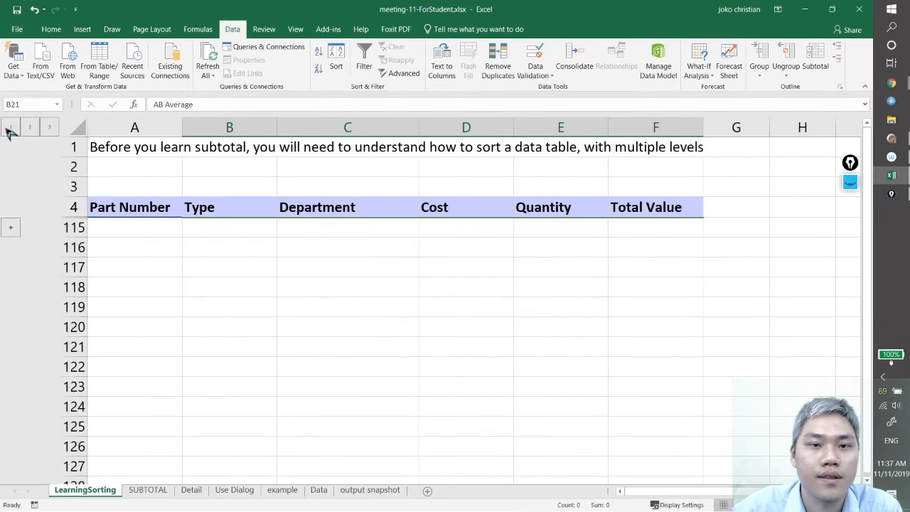
{"action": "left_click", "coordinate": [30, 128]}
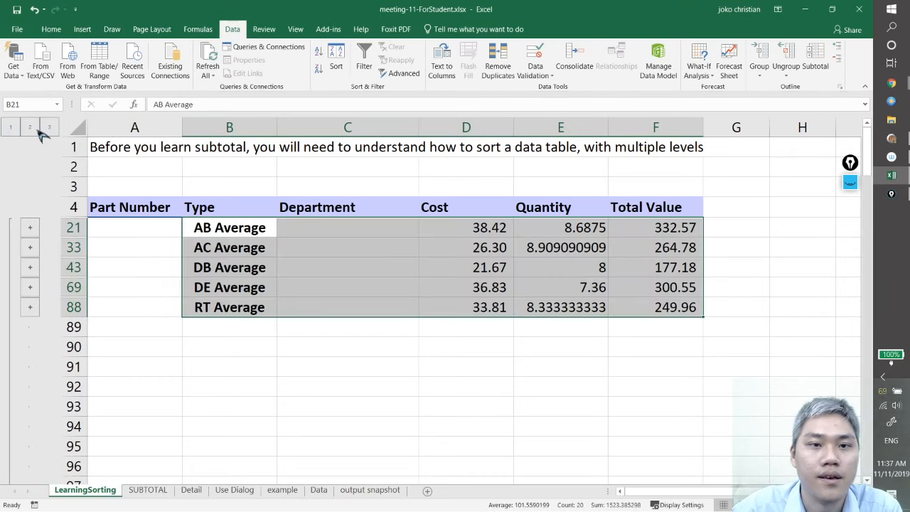
{"action": "left_click", "coordinate": [49, 127]}
Remove the Type average subtotals from the table sorted by Type
{"action": "left_click", "coordinate": [318, 345]}
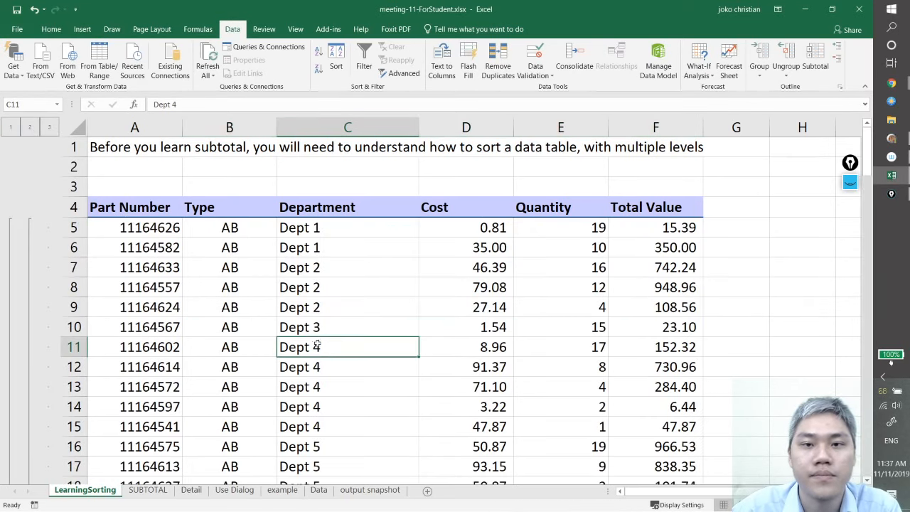
{"action": "key", "text": "ctrl+a"}
{"action": "left_click", "coordinate": [815, 64]}
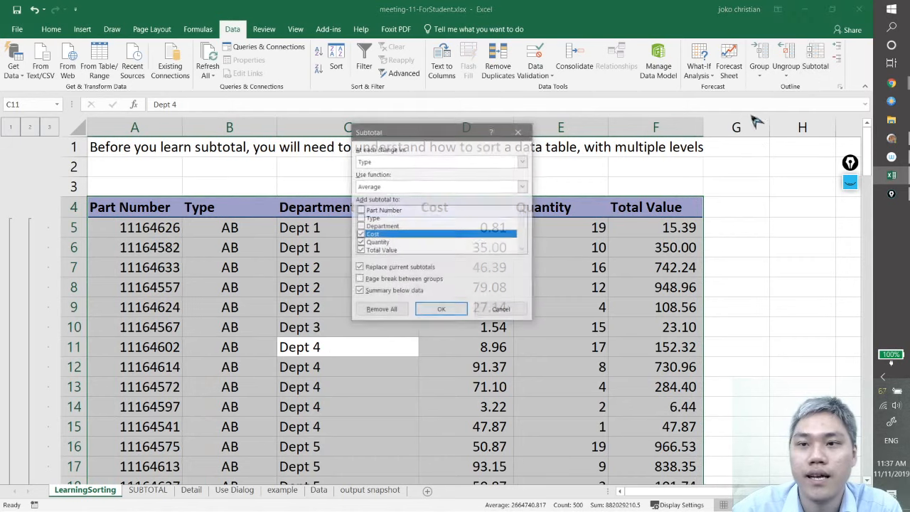
{"action": "left_click", "coordinate": [382, 310]}
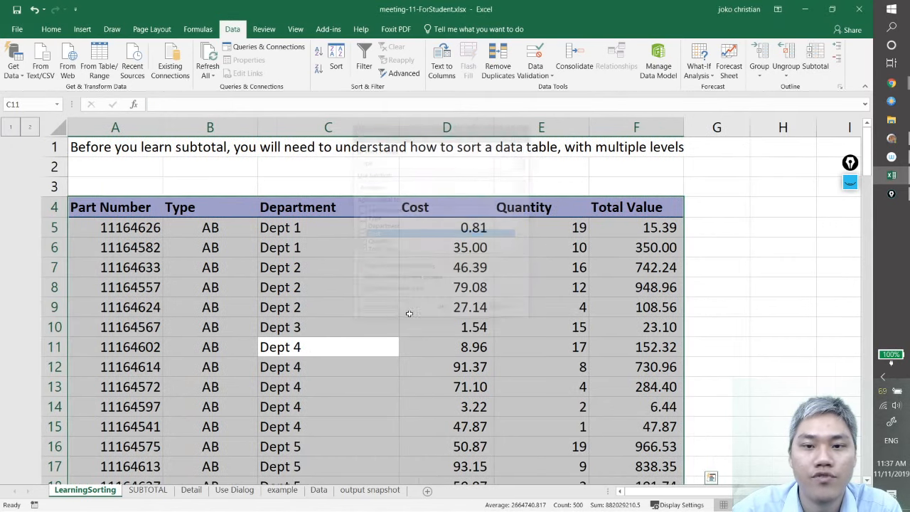
Examine the rows below the parts table down to the Grand Average row and inspect its Total Value formula
{"action": "left_click", "coordinate": [469, 331]}
{"action": "scroll", "coordinate": [486, 359], "scroll_direction": "down", "scroll_amount": 20}
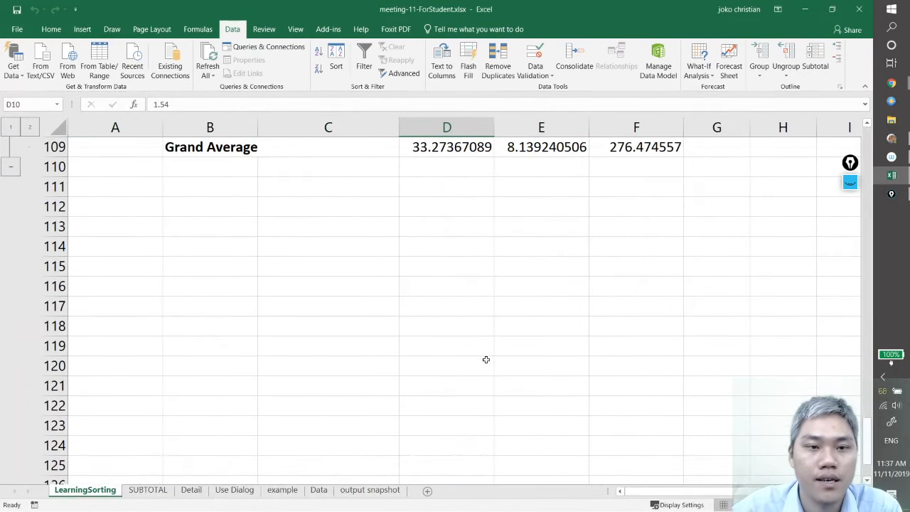
{"action": "scroll", "coordinate": [486, 360], "scroll_direction": "up", "scroll_amount": 15}
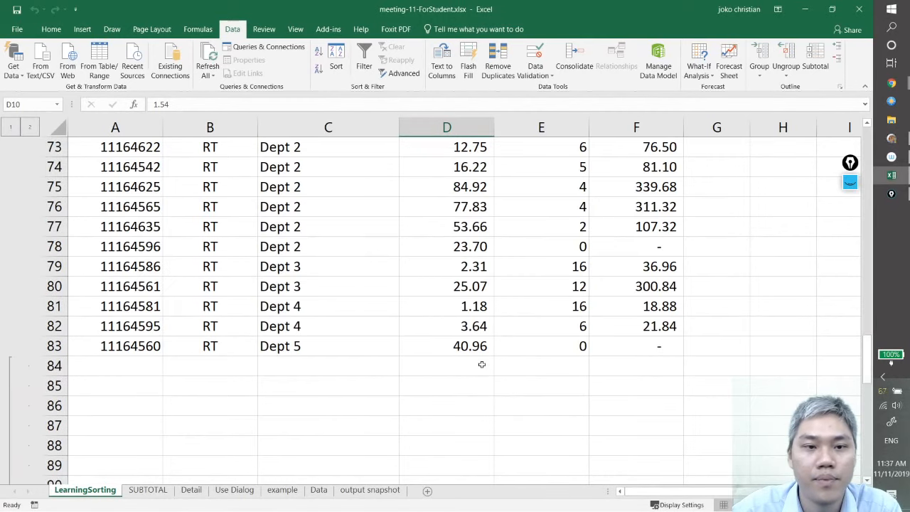
{"action": "scroll", "coordinate": [481, 364], "scroll_direction": "down", "scroll_amount": 2}
{"action": "left_click", "coordinate": [122, 252]}
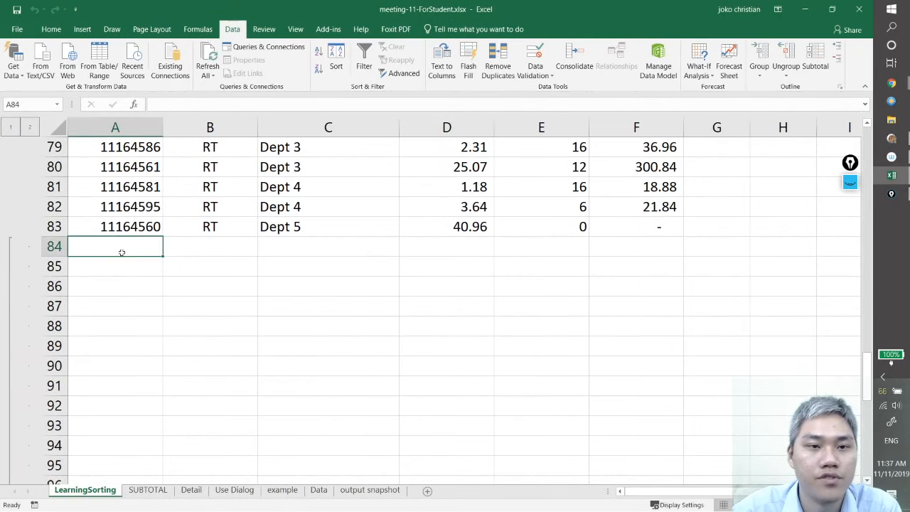
{"action": "scroll", "coordinate": [294, 358], "scroll_direction": "down", "scroll_amount": 7}
{"action": "scroll", "coordinate": [372, 355], "scroll_direction": "up", "scroll_amount": 1}
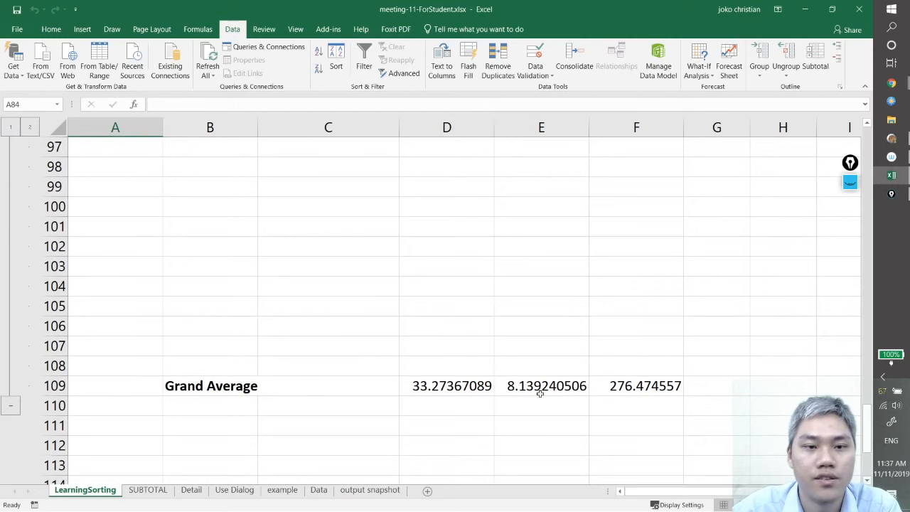
{"action": "left_click", "coordinate": [670, 407], "text": "shift"}
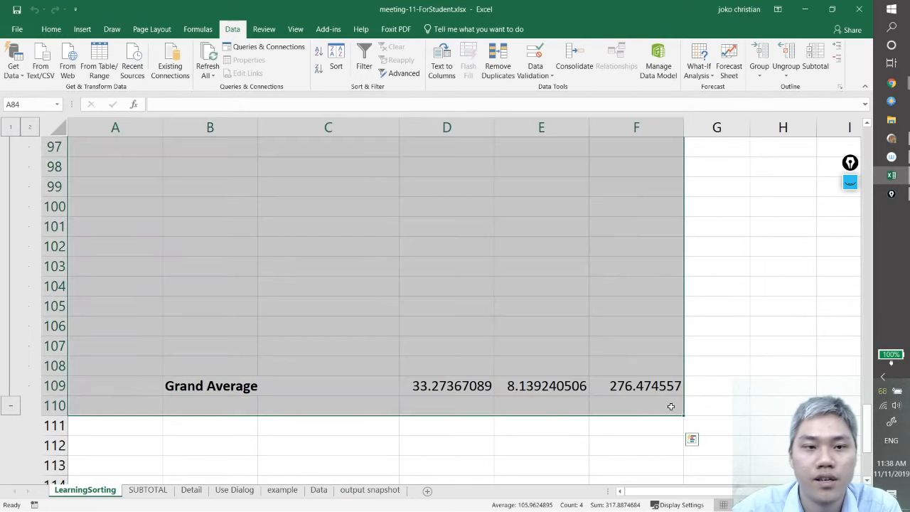
{"action": "left_click", "coordinate": [612, 345]}
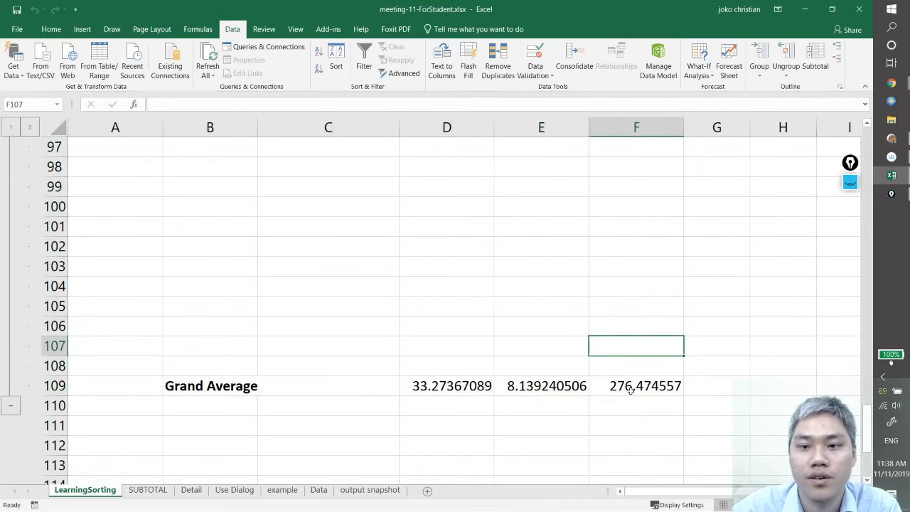
{"action": "left_click", "coordinate": [613, 386]}
Select the whole parts table including the Grand Average row and remove all its remaining subtotals
{"action": "scroll", "coordinate": [533, 371], "scroll_direction": "up", "scroll_amount": 20}
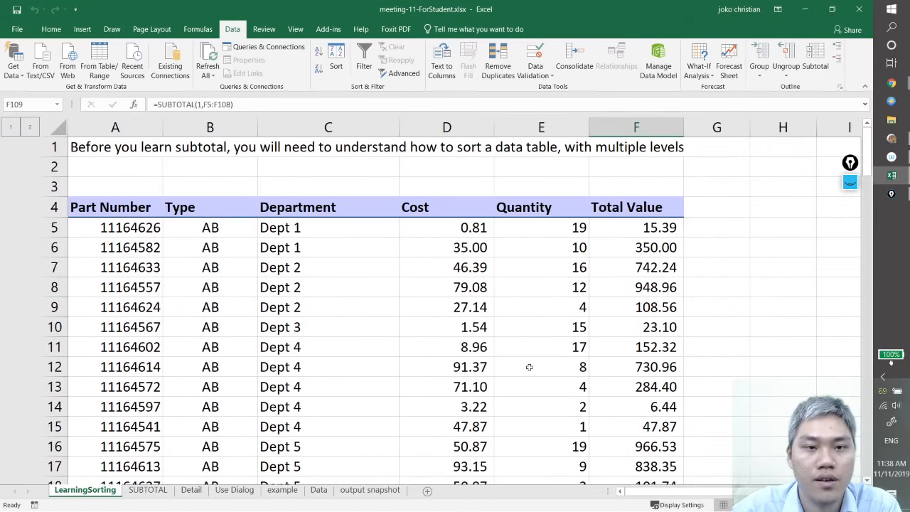
{"action": "key", "text": "ctrl+a"}
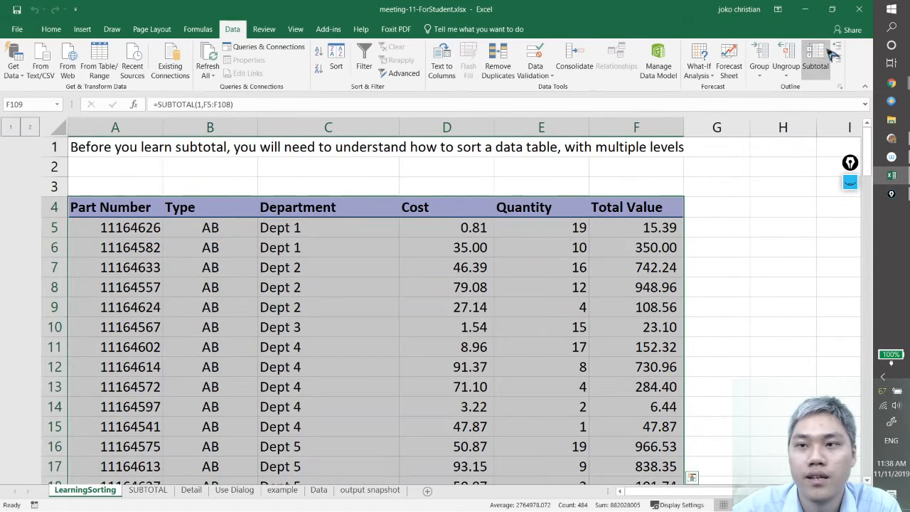
{"action": "left_click", "coordinate": [815, 65]}
{"action": "left_click", "coordinate": [381, 309]}
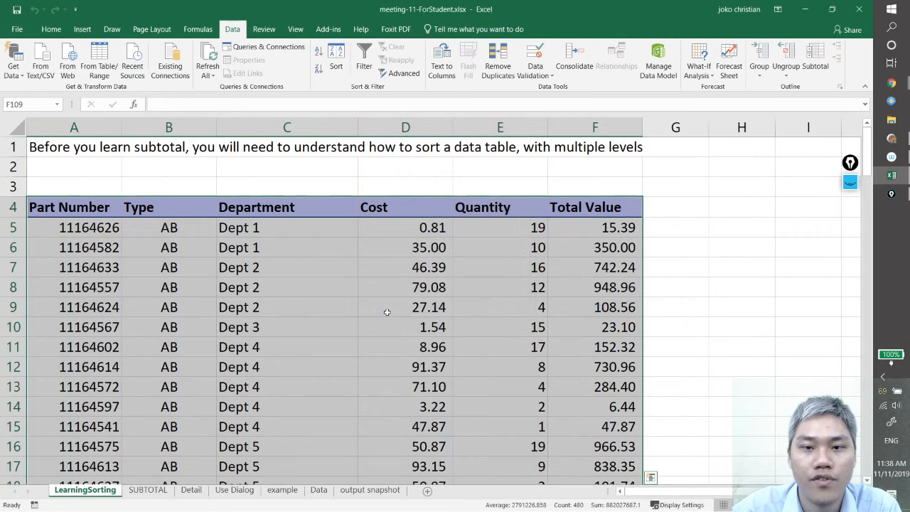
Check the rows below the parts table for leftover subtotals and open the output snapshot sheet
{"action": "left_click", "coordinate": [442, 366]}
{"action": "scroll", "coordinate": [441, 377], "scroll_direction": "down", "scroll_amount": 20}
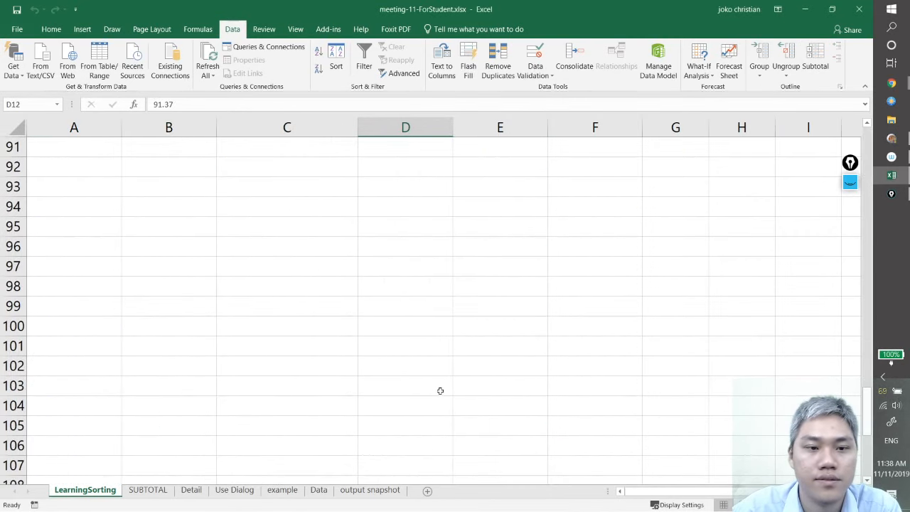
{"action": "scroll", "coordinate": [439, 395], "scroll_direction": "up", "scroll_amount": 8}
{"action": "scroll", "coordinate": [356, 384], "scroll_direction": "down", "scroll_amount": 12}
{"action": "scroll", "coordinate": [341, 398], "scroll_direction": "up", "scroll_amount": 4}
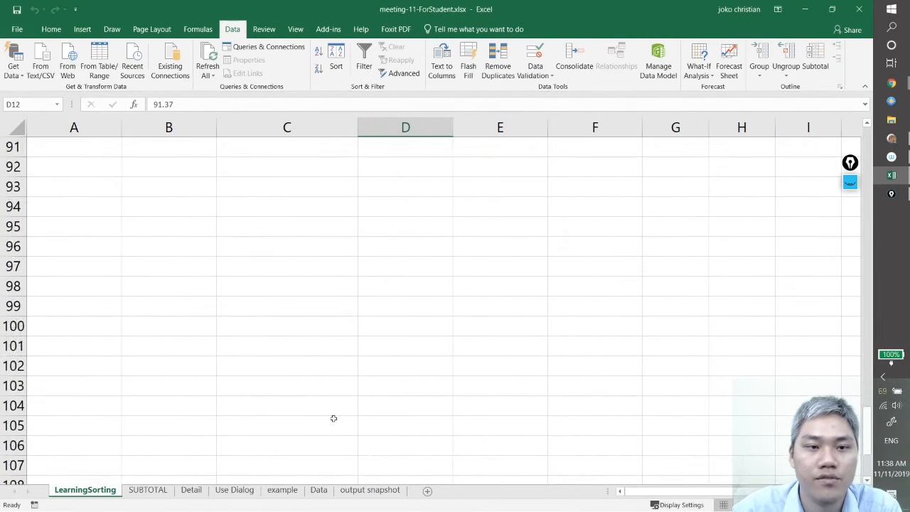
{"action": "scroll", "coordinate": [333, 419], "scroll_direction": "up", "scroll_amount": 20}
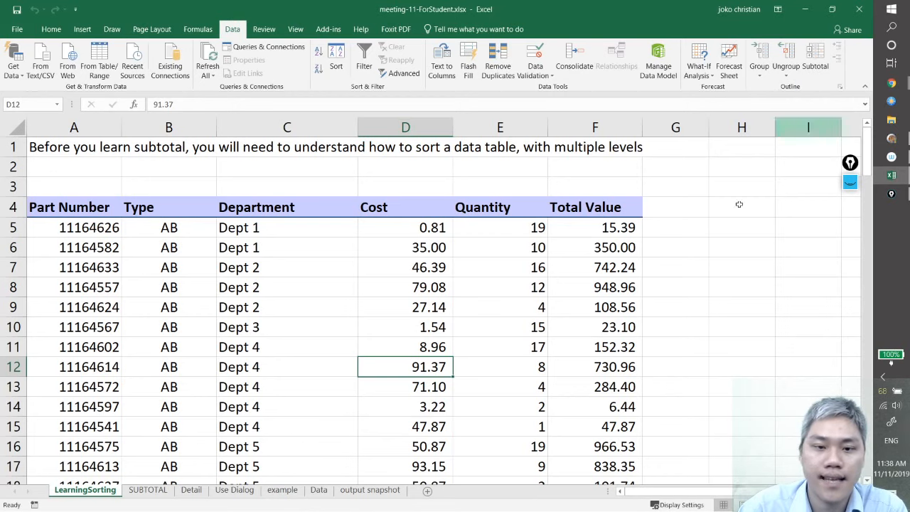
{"action": "left_click", "coordinate": [375, 490]}
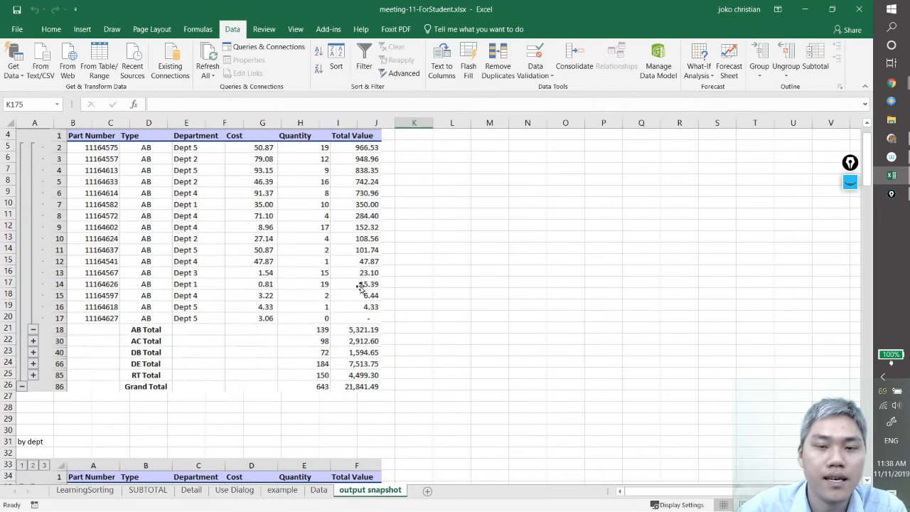
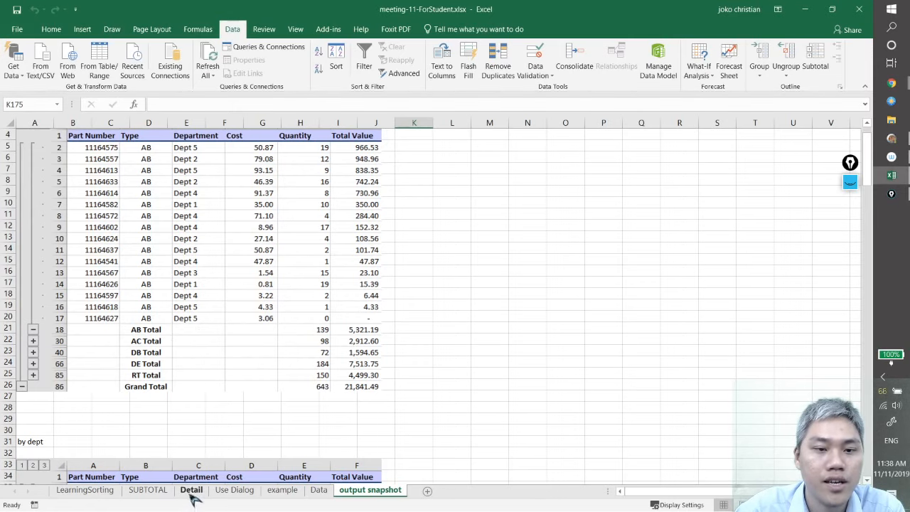
On the LearningSorting sheet, insert Sum subtotals for Total Value only at each change in Type across the parts table
{"action": "left_click", "coordinate": [100, 490]}
{"action": "left_click", "coordinate": [250, 306]}
{"action": "key", "text": "ctrl+a"}
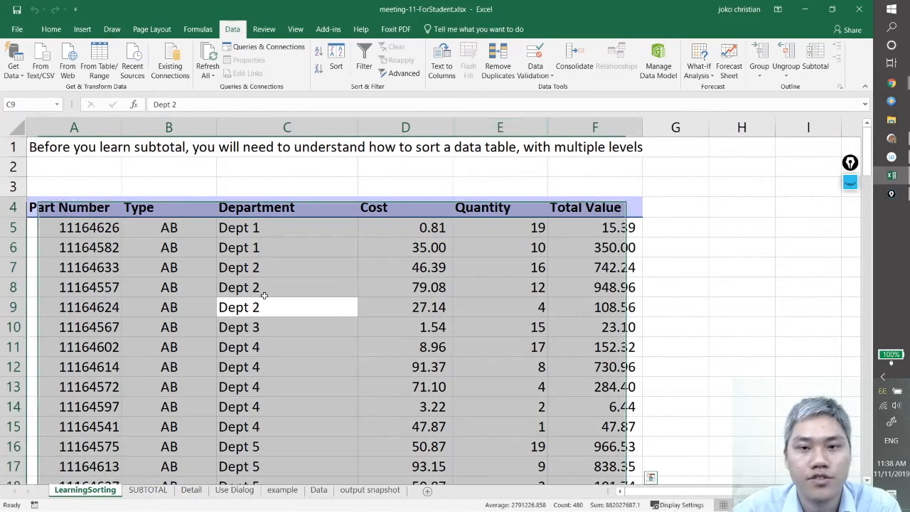
{"action": "left_click", "coordinate": [818, 63]}
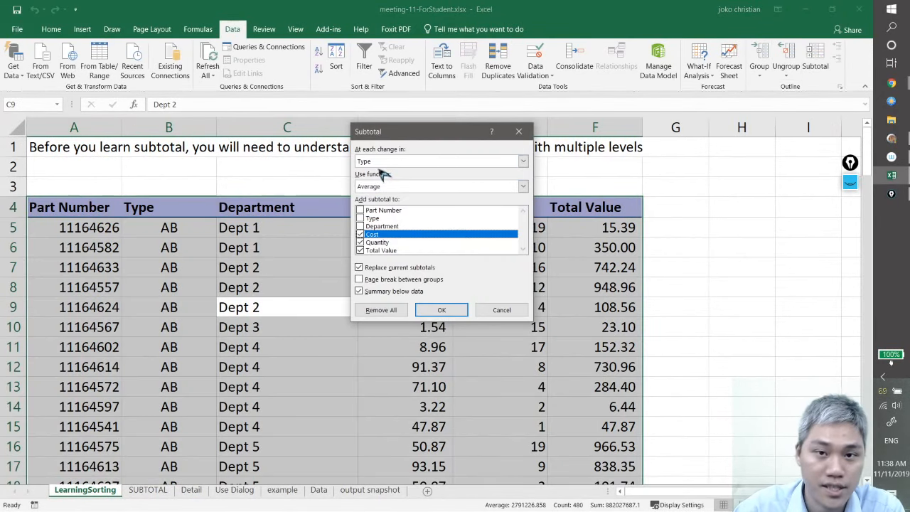
{"action": "left_click", "coordinate": [462, 188]}
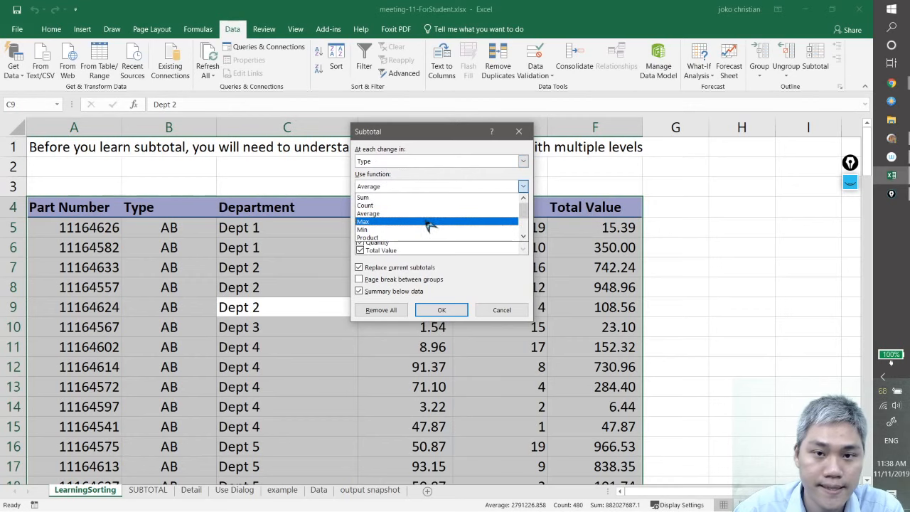
{"action": "left_click", "coordinate": [422, 199]}
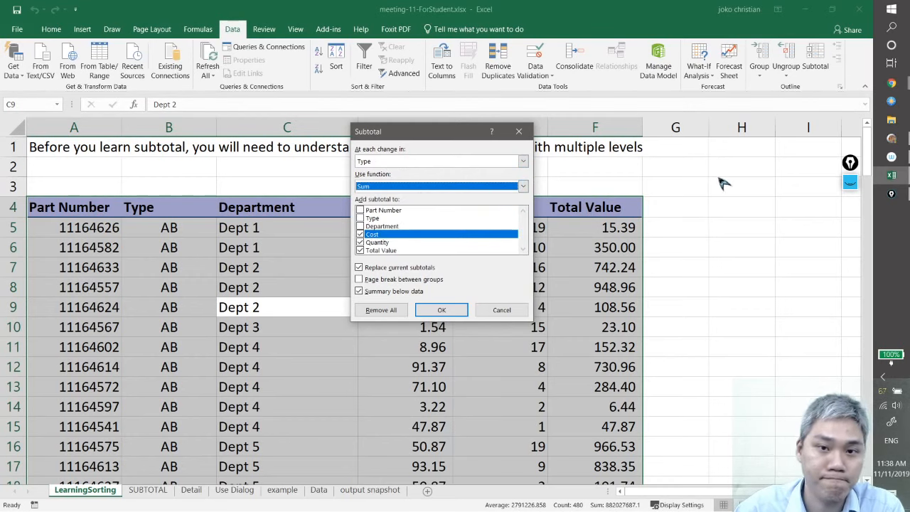
{"action": "left_click", "coordinate": [360, 234]}
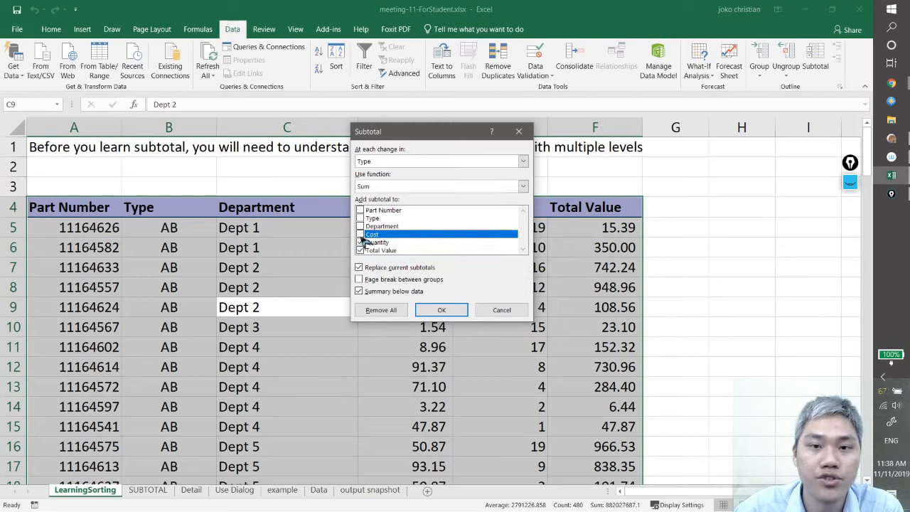
{"action": "left_click", "coordinate": [360, 243]}
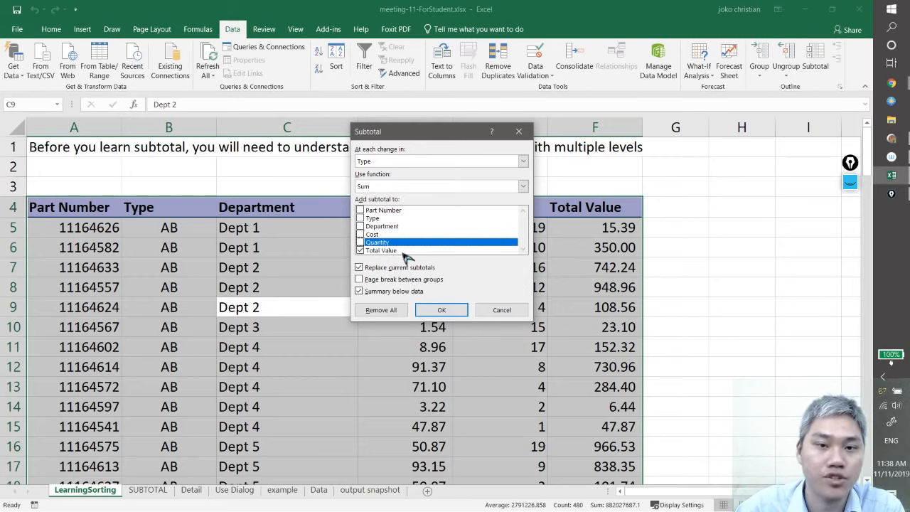
{"action": "left_click", "coordinate": [442, 310]}
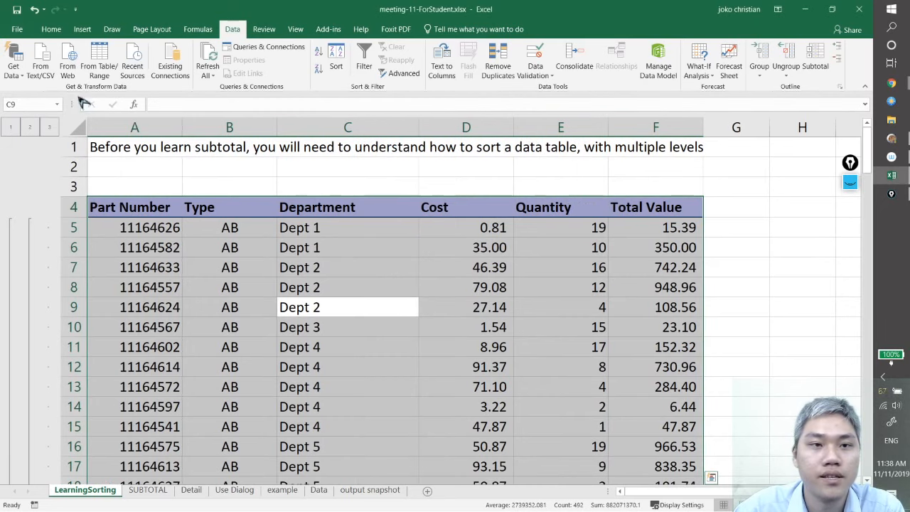
Collapse the outline to the subtotal rows and inspect the Total Value formulas for AB Total, AC Total and Grand Total
{"action": "left_click", "coordinate": [32, 127]}
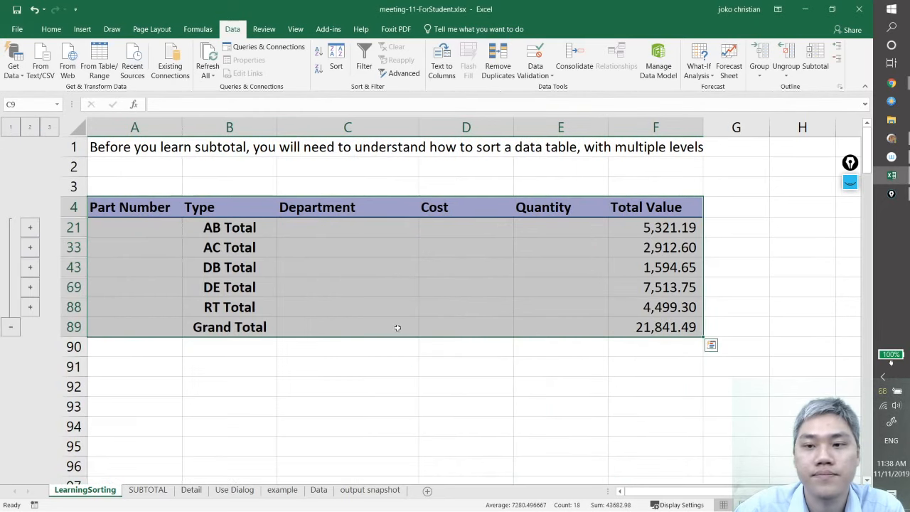
{"action": "left_click", "coordinate": [402, 365]}
{"action": "left_click", "coordinate": [634, 232]}
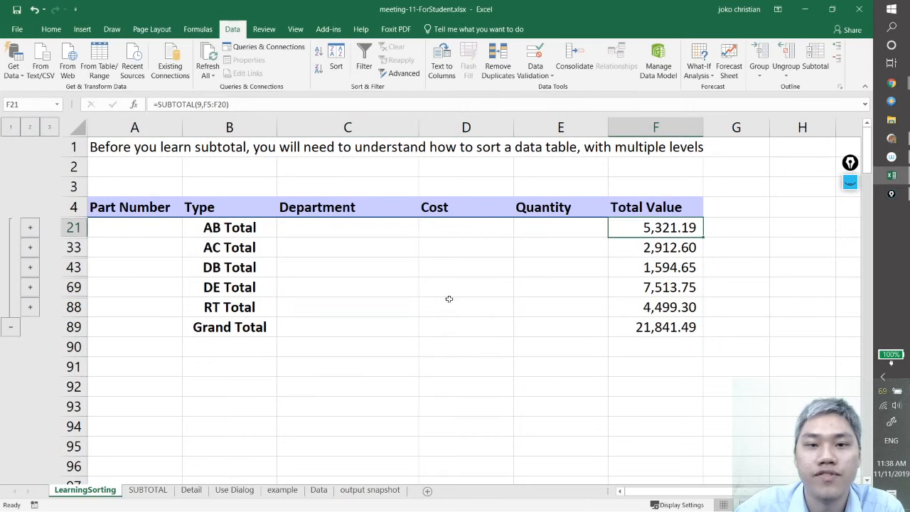
{"action": "left_click", "coordinate": [240, 244]}
{"action": "left_click", "coordinate": [653, 253]}
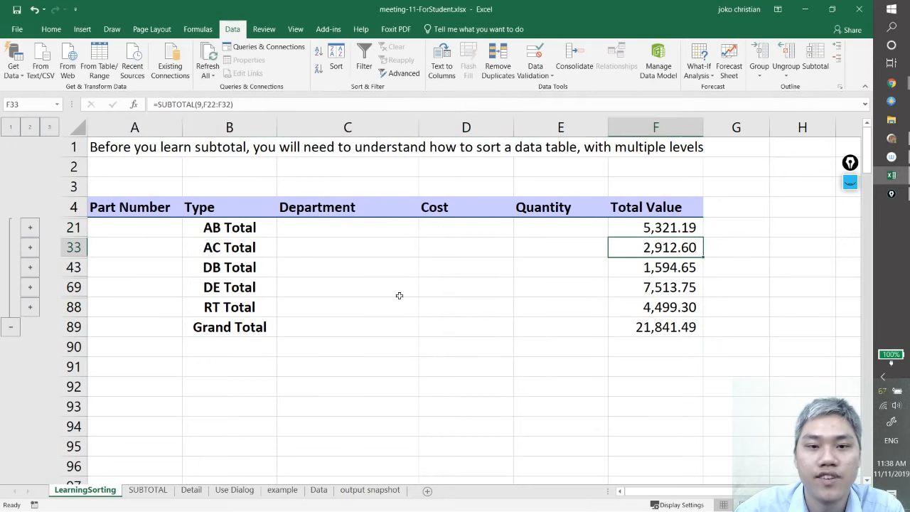
{"action": "left_click", "coordinate": [234, 331]}
{"action": "left_click", "coordinate": [655, 329]}
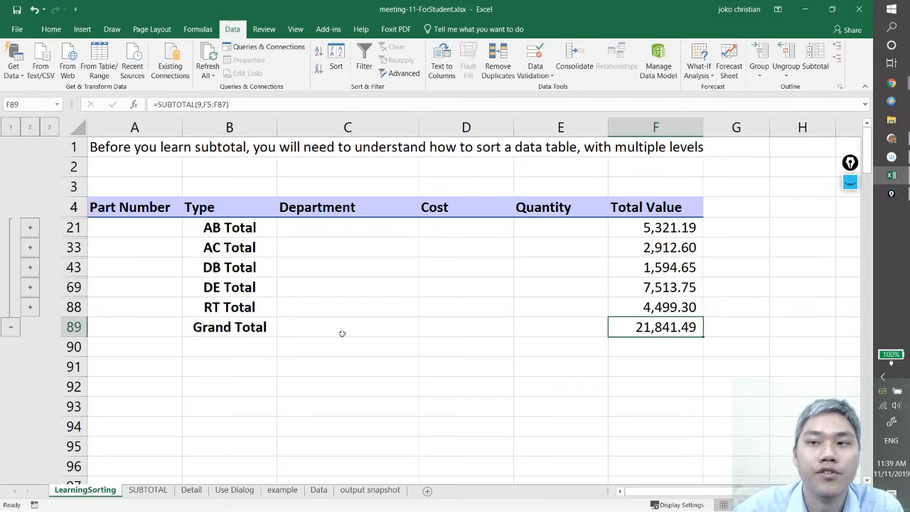
{"action": "left_click", "coordinate": [340, 366]}
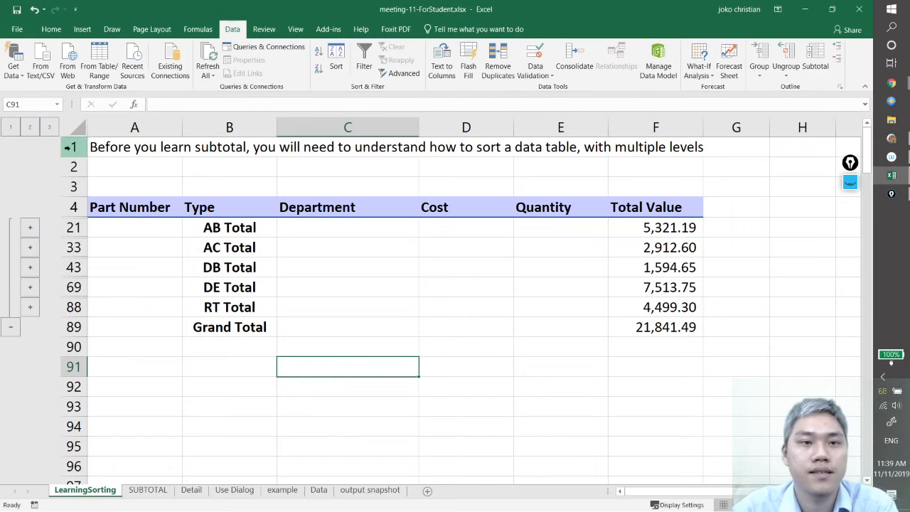
Select the whole parts table, remove all its Type sum subtotals and check the remaining rows
{"action": "left_click", "coordinate": [452, 303]}
{"action": "key", "text": "ctrl+a"}
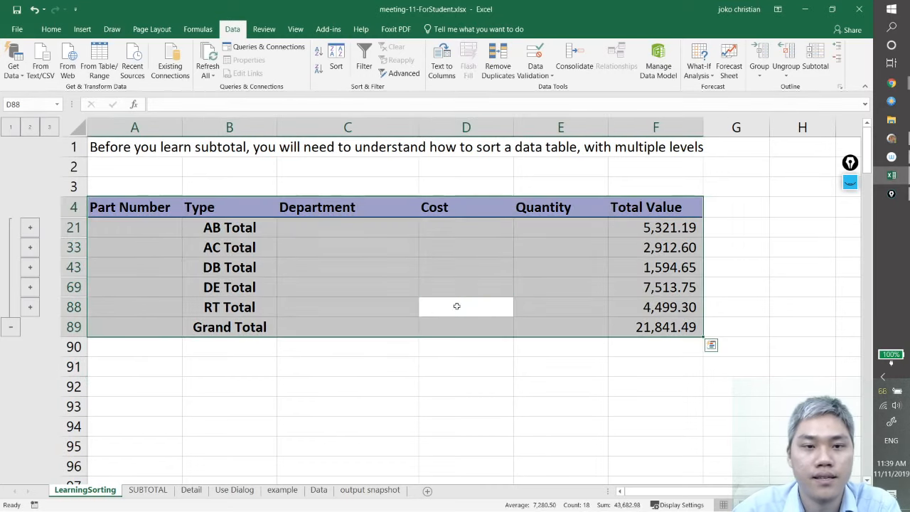
{"action": "left_click", "coordinate": [825, 44]}
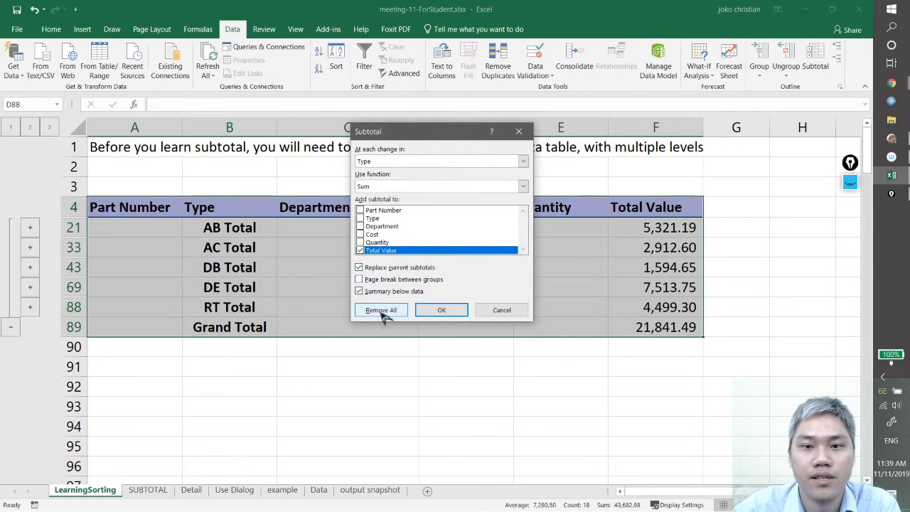
{"action": "left_click", "coordinate": [379, 309]}
{"action": "scroll", "coordinate": [367, 319], "scroll_direction": "down", "scroll_amount": 7}
{"action": "scroll", "coordinate": [367, 319], "scroll_direction": "up", "scroll_amount": 5}
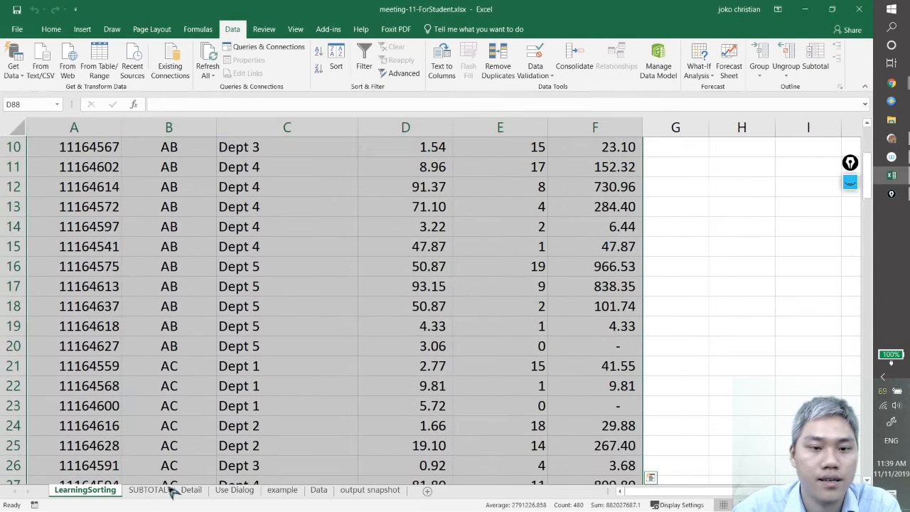
Read the SUBTOTAL sheet's syntax, function number table and notes on inserting subtotals
{"action": "left_click", "coordinate": [148, 490]}
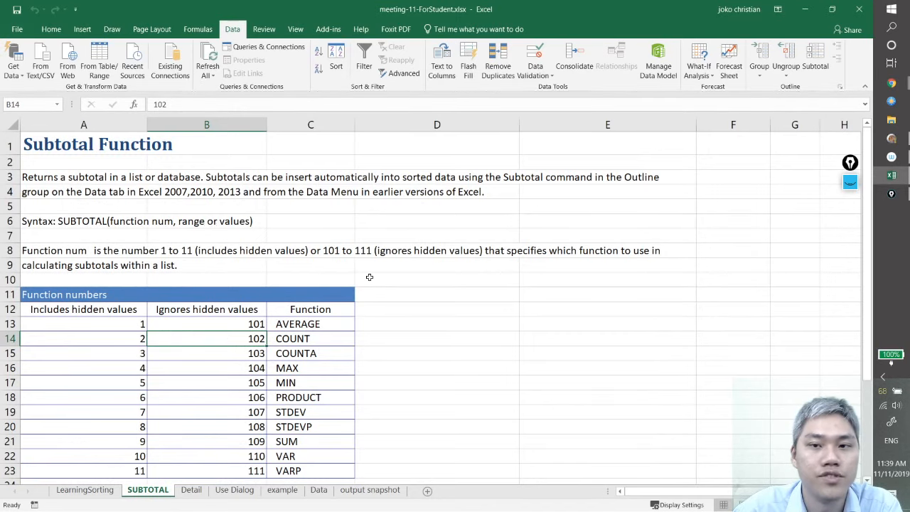
{"action": "scroll", "coordinate": [370, 273], "scroll_direction": "down", "scroll_amount": 2}
{"action": "scroll", "coordinate": [371, 271], "scroll_direction": "up", "scroll_amount": 3}
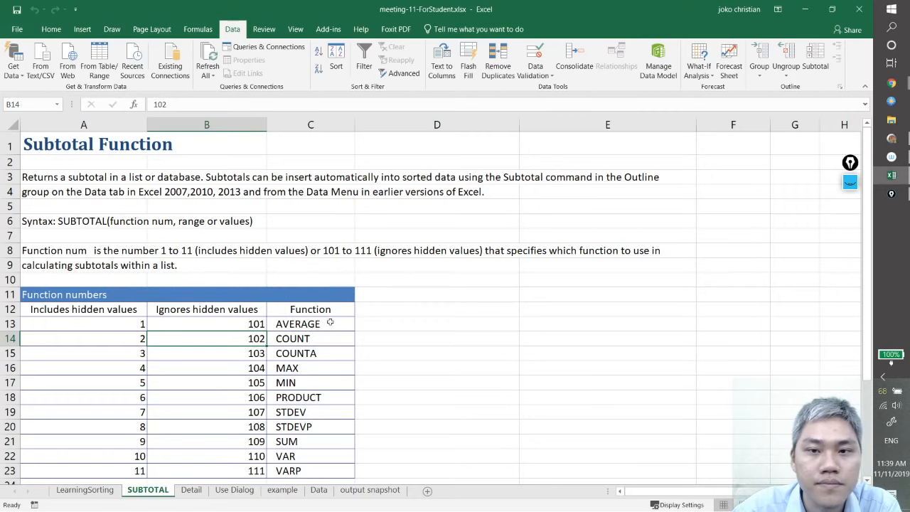
{"action": "scroll", "coordinate": [331, 322], "scroll_direction": "down", "scroll_amount": 5}
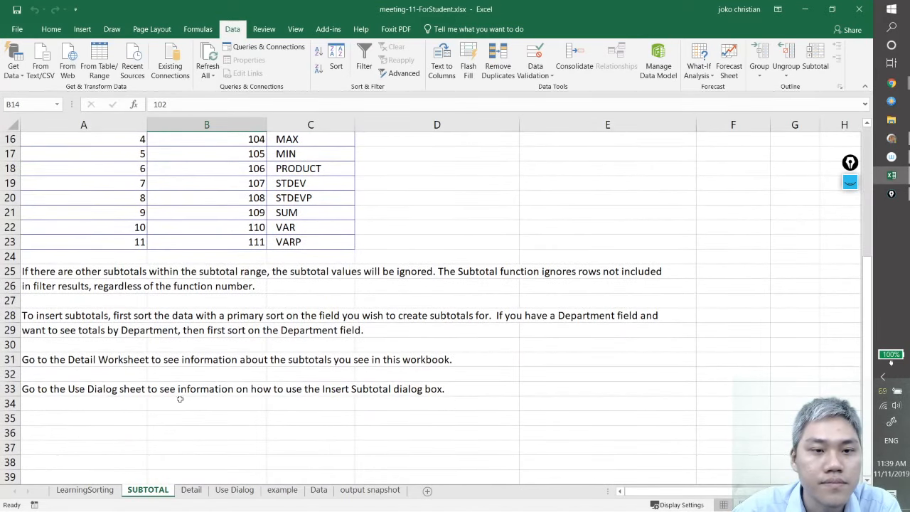
Read the Detail sheet's By type description with its SUBTOTAL formula, along with the Outline Bar notes
{"action": "left_click", "coordinate": [200, 493]}
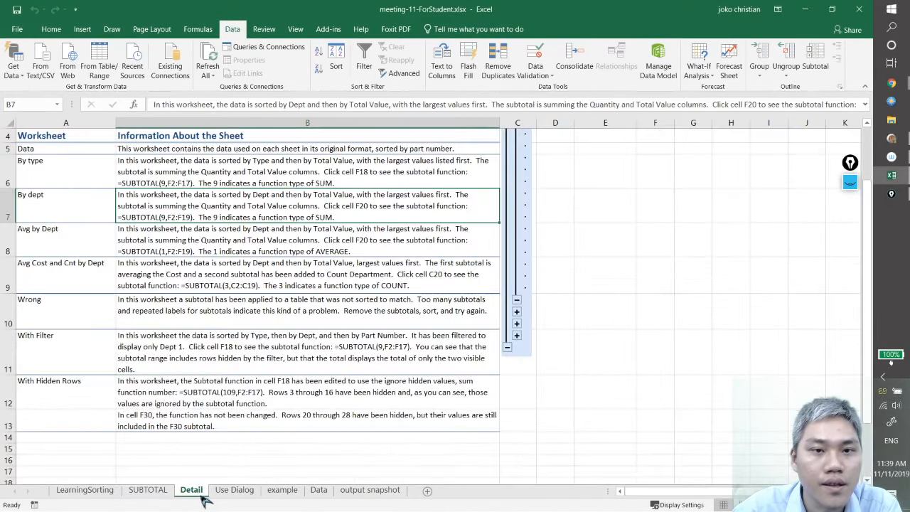
{"action": "left_click", "coordinate": [169, 185]}
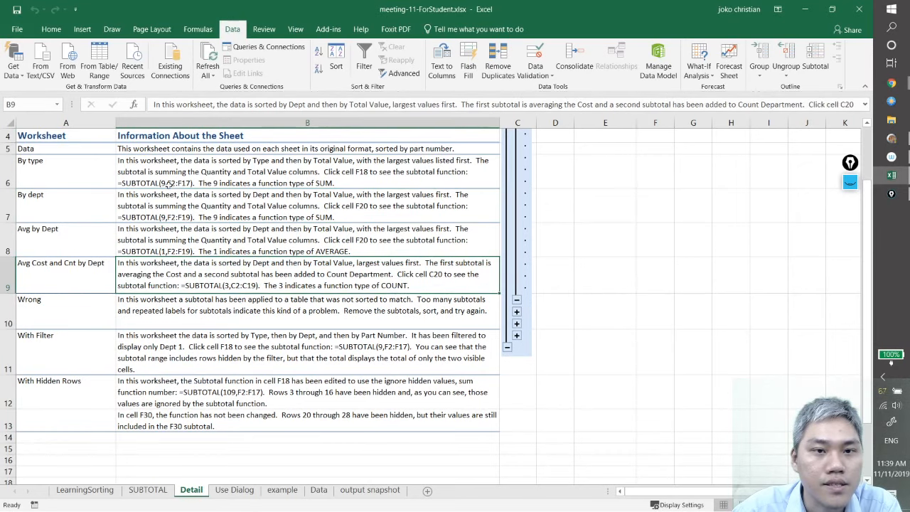
{"action": "scroll", "coordinate": [234, 290], "scroll_direction": "up", "scroll_amount": 4, "text": "ctrl"}
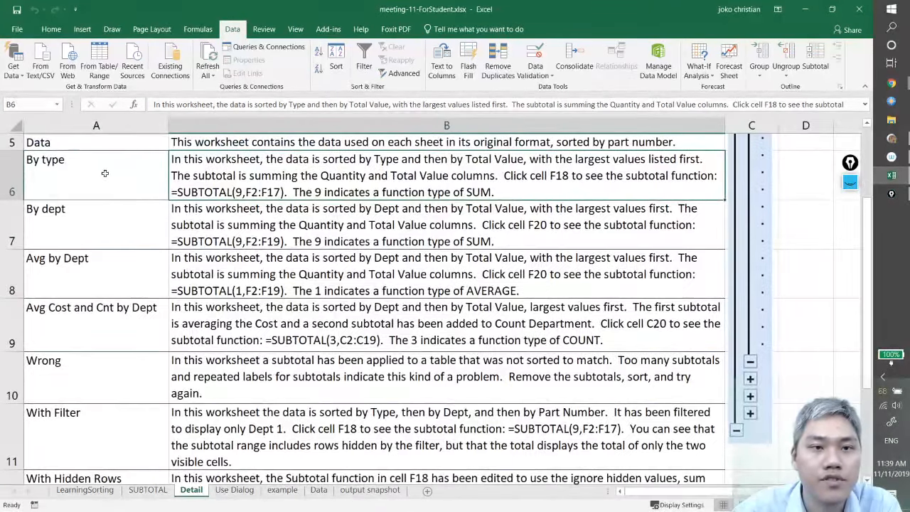
{"action": "left_click", "coordinate": [94, 206]}
{"action": "left_click", "coordinate": [92, 175]}
{"action": "left_click", "coordinate": [250, 192]}
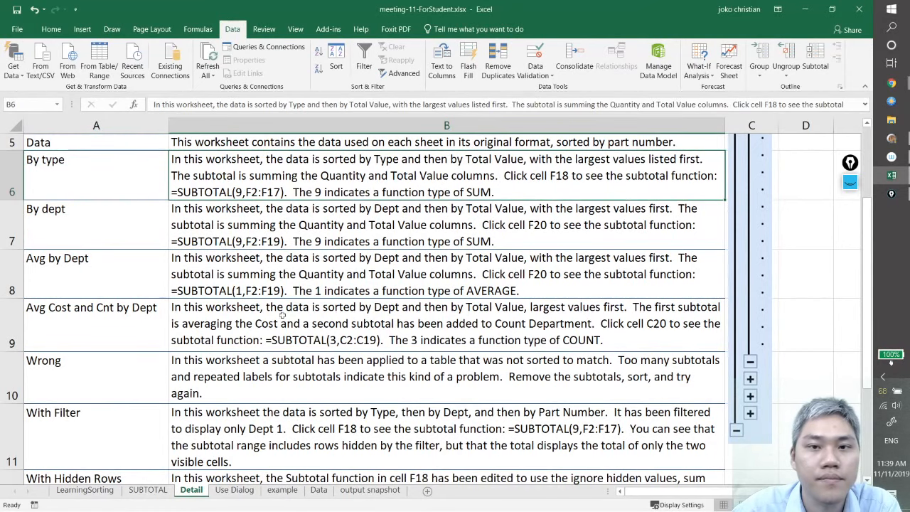
{"action": "scroll", "coordinate": [299, 340], "scroll_direction": "up", "scroll_amount": 1}
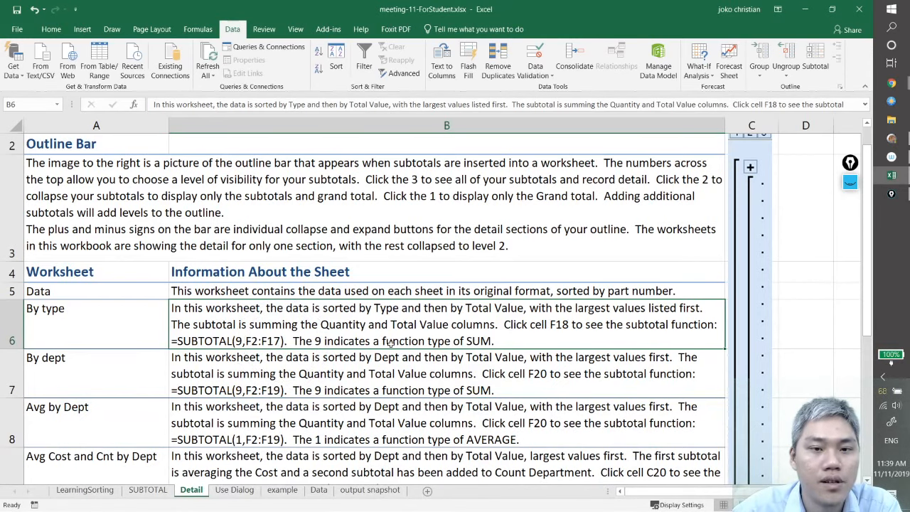
Return to the LearningSorting sheet and start a SUBTOTAL formula in cell H5 with function number 9 (SUM)
{"action": "left_click", "coordinate": [102, 491]}
{"action": "left_click", "coordinate": [549, 167]}
{"action": "scroll", "coordinate": [585, 279], "scroll_direction": "up", "scroll_amount": 3}
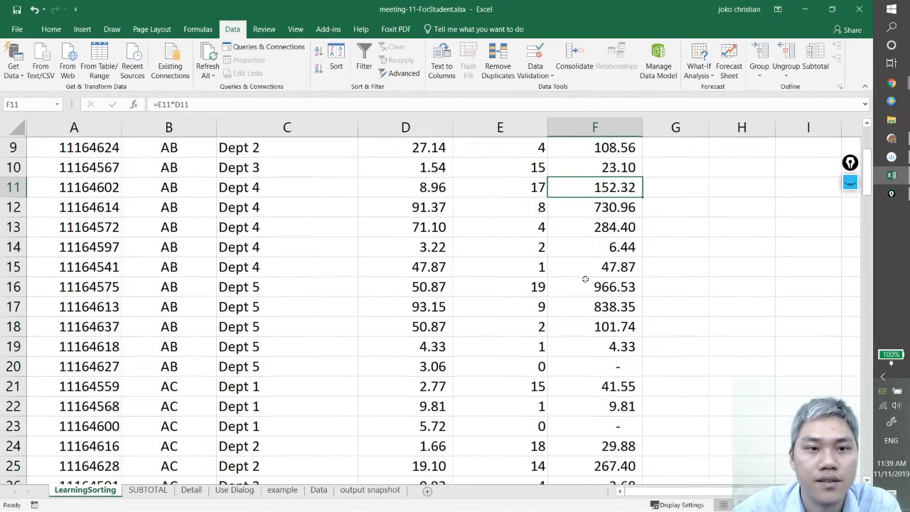
{"action": "left_click", "coordinate": [604, 233]}
{"action": "scroll", "coordinate": [576, 350], "scroll_direction": "down", "scroll_amount": 3}
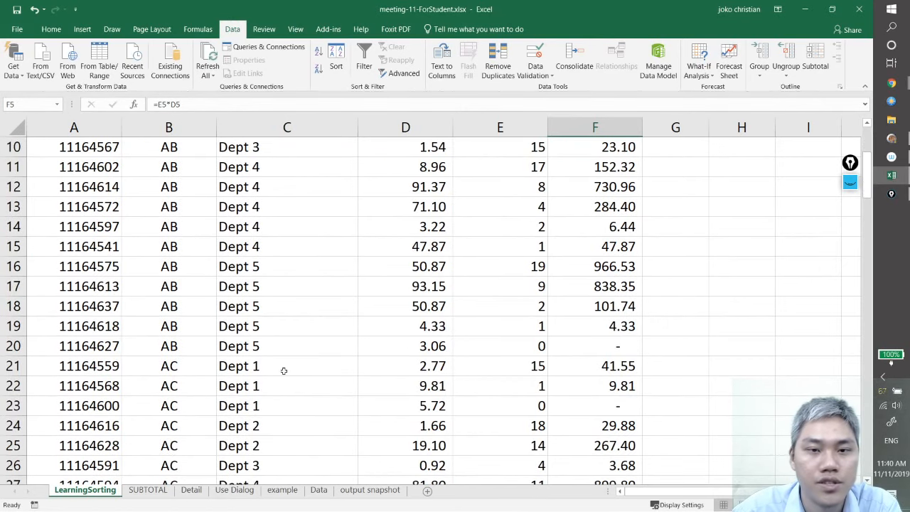
{"action": "scroll", "coordinate": [288, 377], "scroll_direction": "up", "scroll_amount": 3}
{"action": "left_click", "coordinate": [733, 229]}
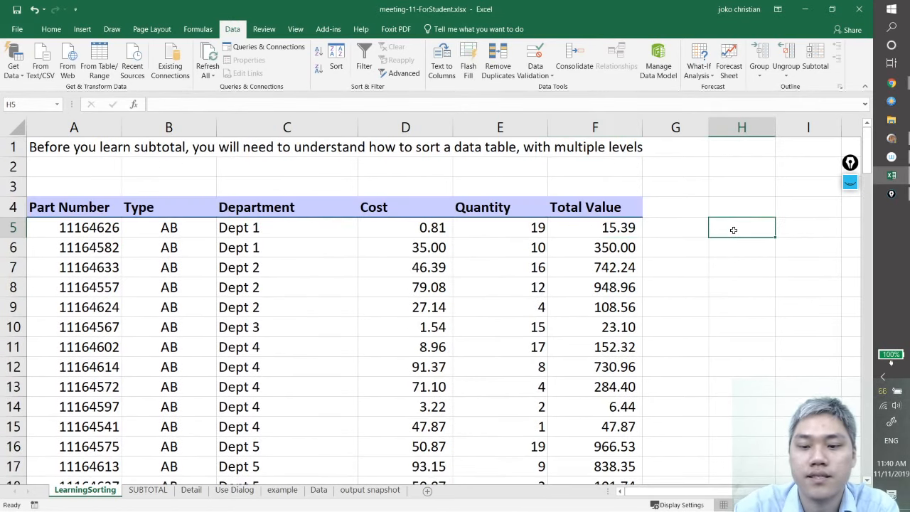
{"action": "type", "text": "=subtotal"}
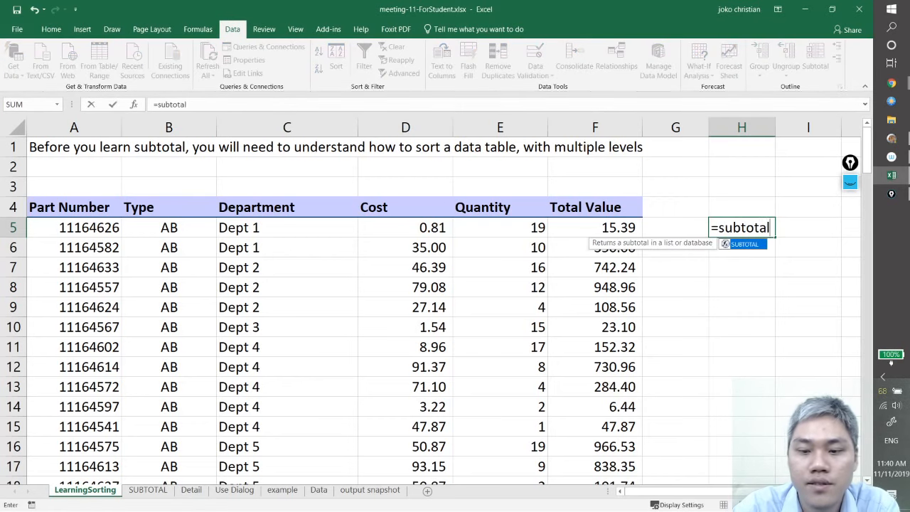
{"action": "type", "text": "("}
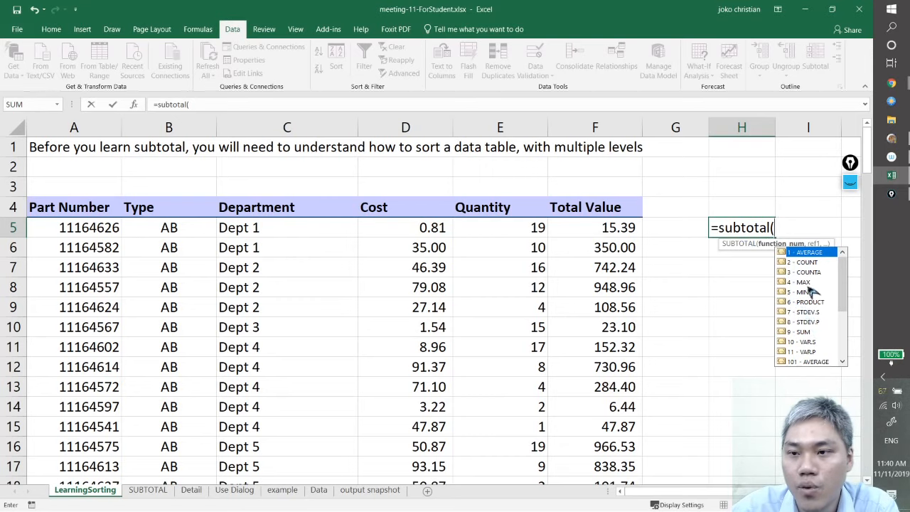
{"action": "left_click", "coordinate": [811, 324]}
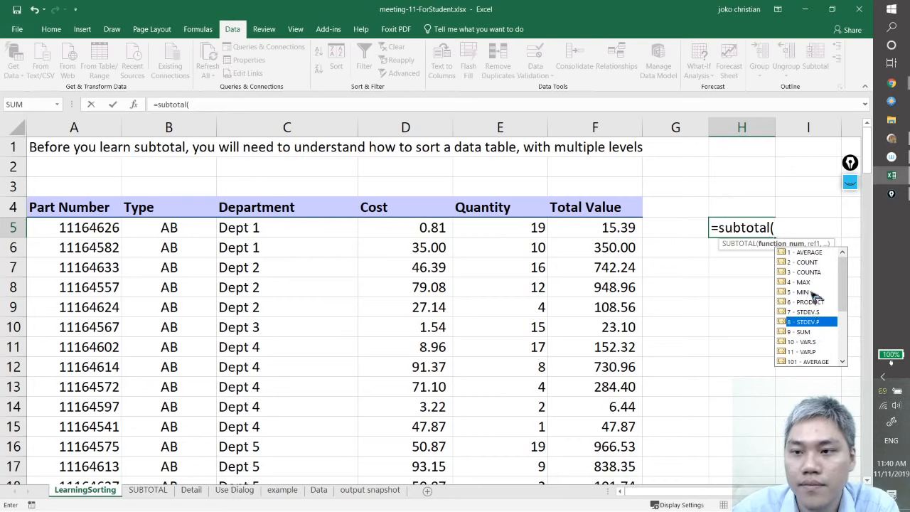
{"action": "double_click", "coordinate": [803, 331]}
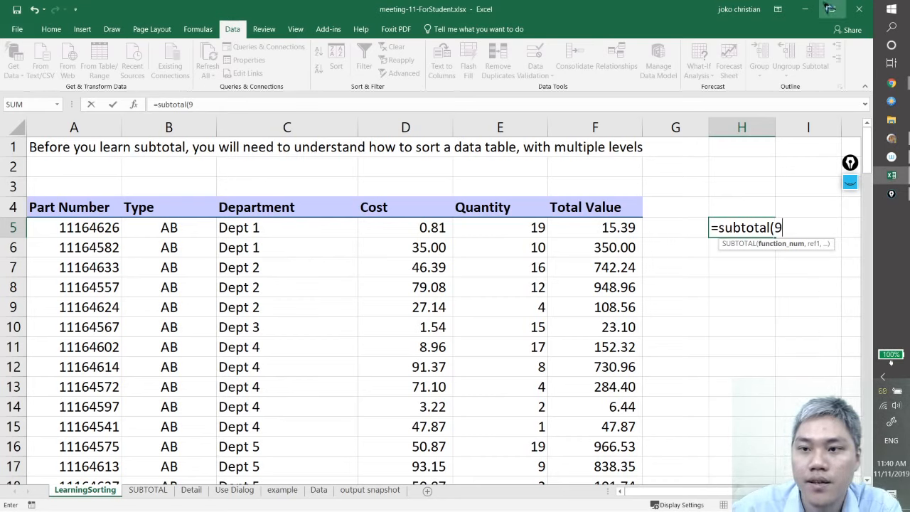
Complete the H5 SUBTOTAL formula with function number 9 over the AB rows' Total Value range F5:F20
{"action": "type", "text": ","}
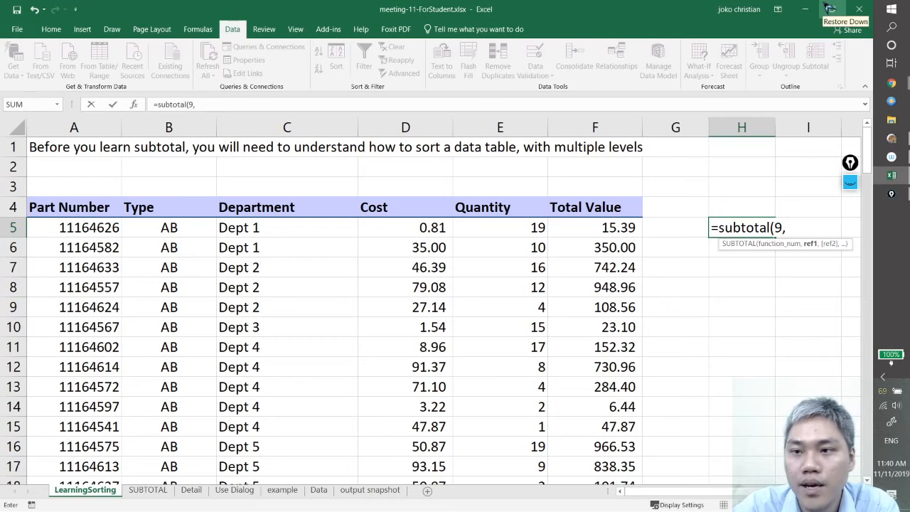
{"action": "left_click", "coordinate": [606, 227]}
{"action": "scroll", "coordinate": [635, 284], "scroll_direction": "down", "scroll_amount": 2}
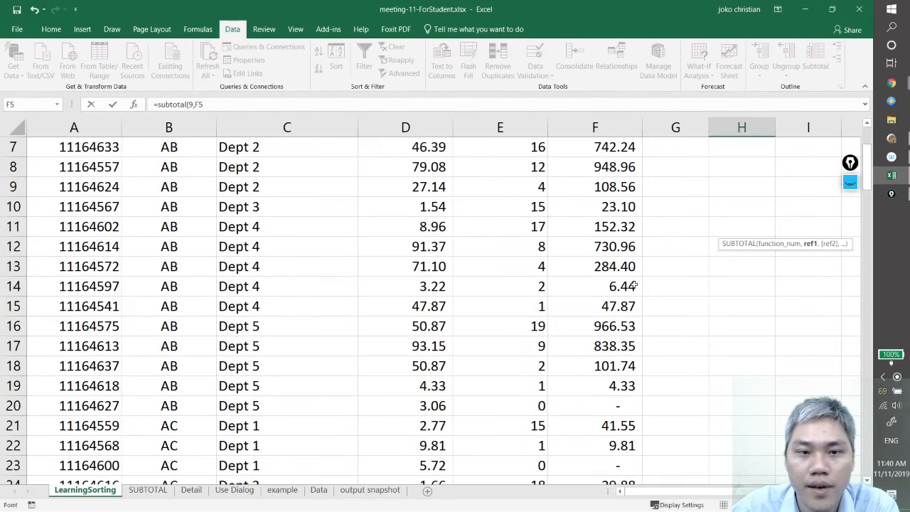
{"action": "scroll", "coordinate": [585, 387], "scroll_direction": "up", "scroll_amount": 2}
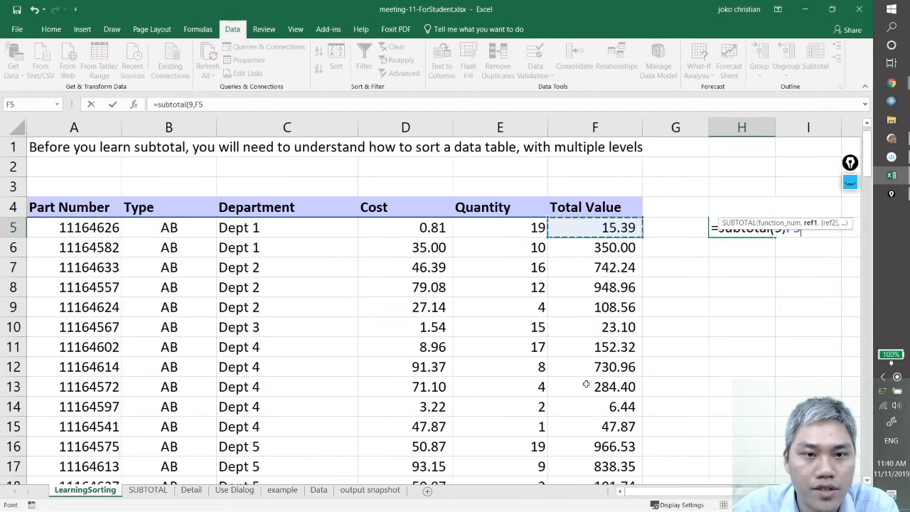
{"action": "scroll", "coordinate": [586, 384], "scroll_direction": "down", "scroll_amount": 4}
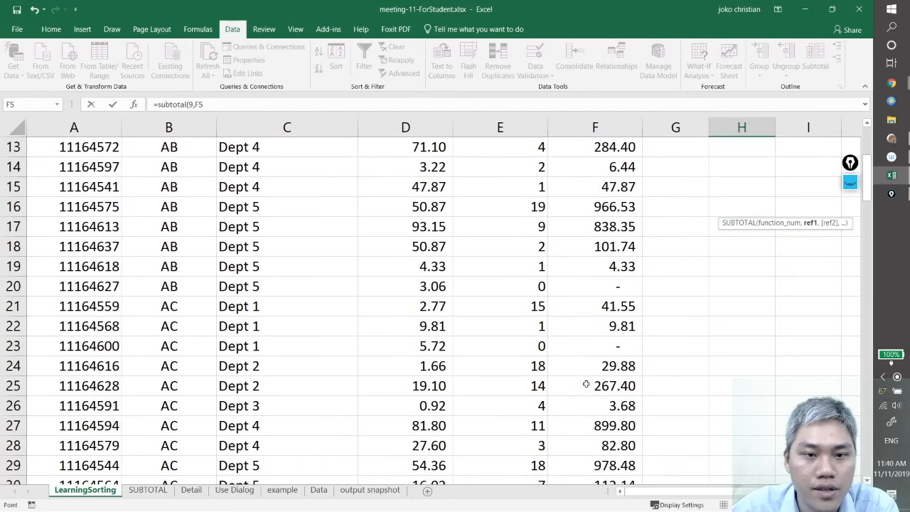
{"action": "left_click", "coordinate": [604, 289], "text": "shift"}
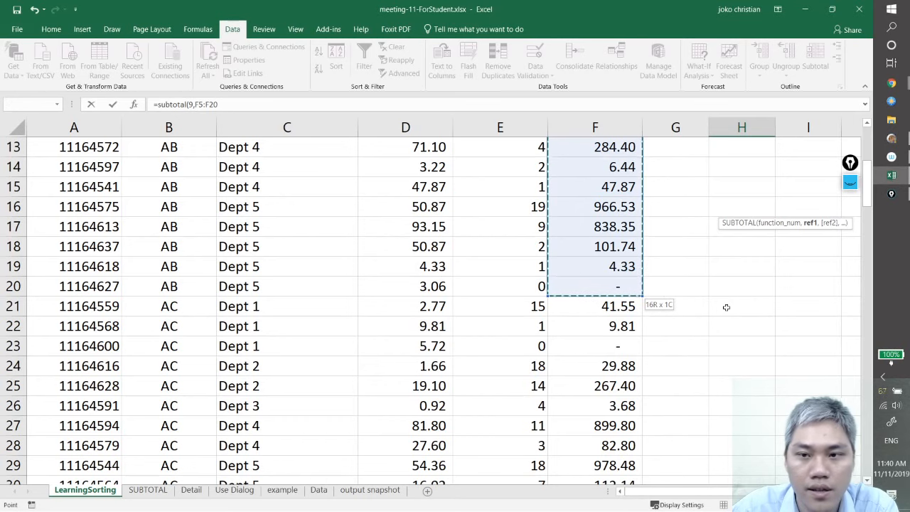
{"action": "scroll", "coordinate": [725, 309], "scroll_direction": "up", "scroll_amount": 4}
{"action": "scroll", "coordinate": [731, 311], "scroll_direction": "down", "scroll_amount": 4}
{"action": "scroll", "coordinate": [747, 313], "scroll_direction": "up", "scroll_amount": 4}
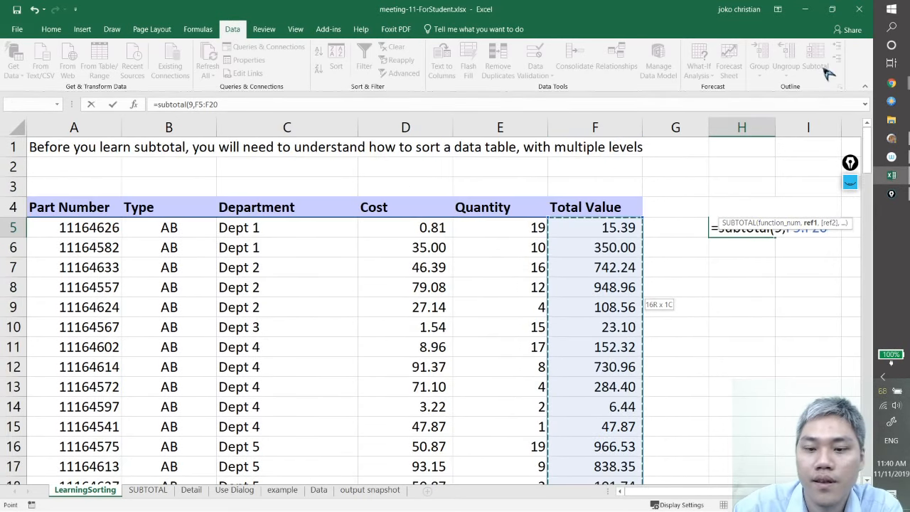
{"action": "type", "text": ")"}
{"action": "key", "text": "Return"}
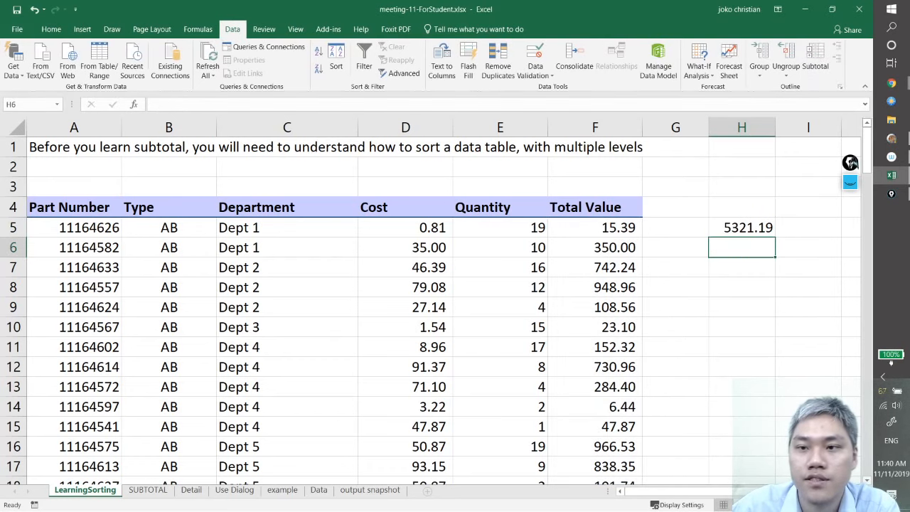
Review the H5 SUBTOTAL formula and the AB rows that its reference range covers
{"action": "left_click", "coordinate": [736, 228]}
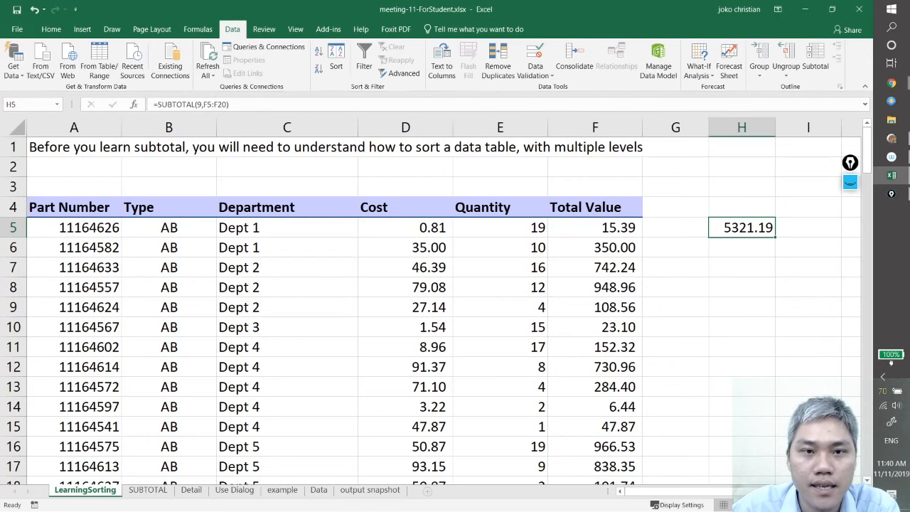
{"action": "left_click", "coordinate": [205, 105]}
{"action": "scroll", "coordinate": [569, 289], "scroll_direction": "down", "scroll_amount": 5}
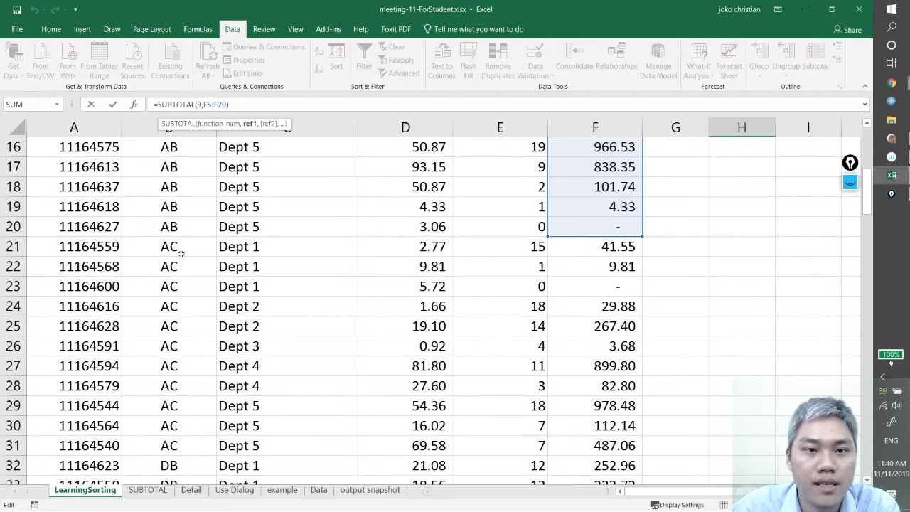
{"action": "scroll", "coordinate": [181, 254], "scroll_direction": "up", "scroll_amount": 5}
{"action": "scroll", "coordinate": [283, 300], "scroll_direction": "down", "scroll_amount": 4}
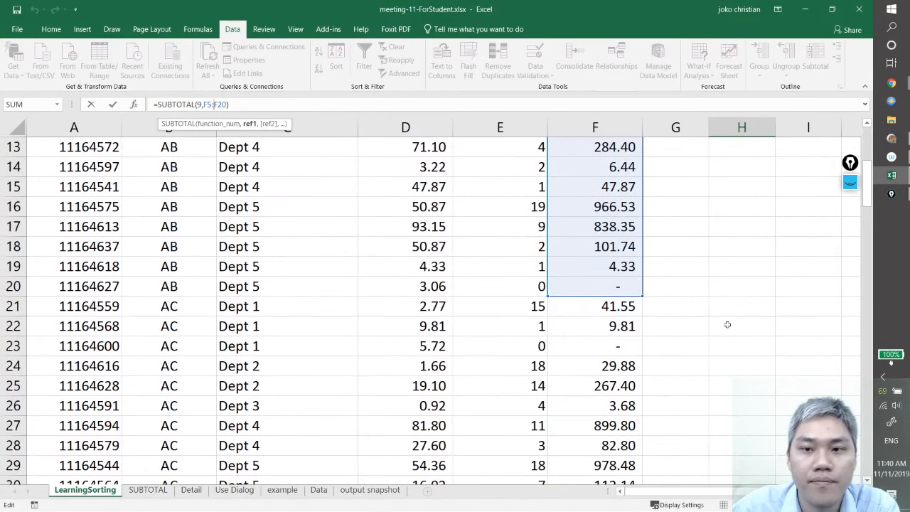
{"action": "key", "text": "ctrl+Return"}
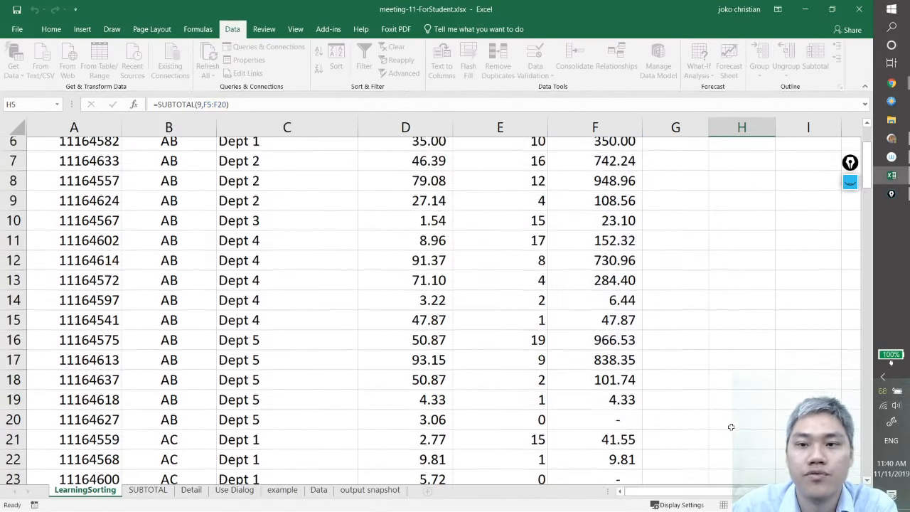
Enter a SUBTOTAL formula in H21 with function number 9 over the AC rows' Total Value range F21:F31
{"action": "scroll", "coordinate": [700, 416], "scroll_direction": "down", "scroll_amount": 1}
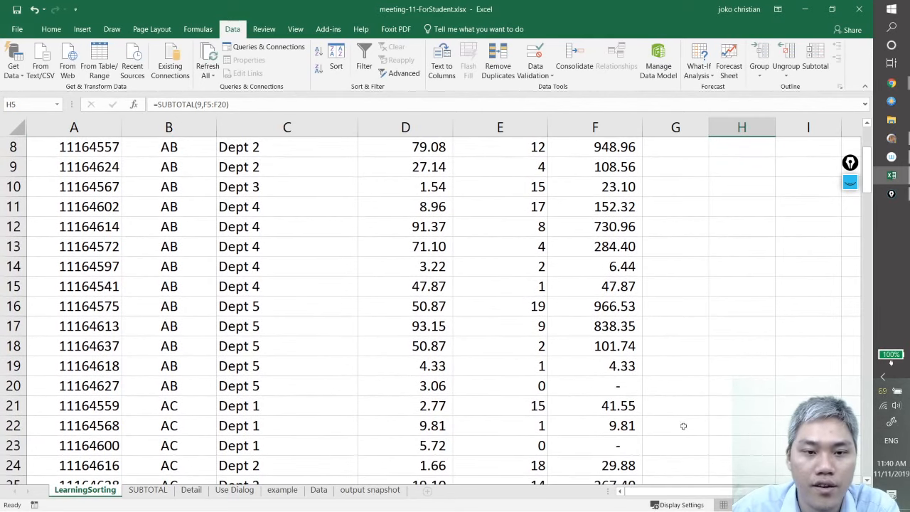
{"action": "left_click", "coordinate": [714, 414]}
{"action": "type", "text": "=s"}
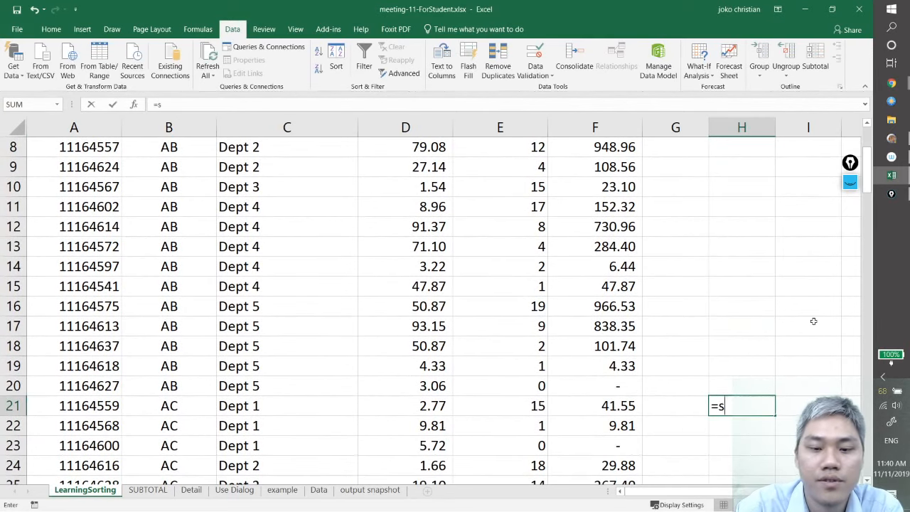
{"action": "type", "text": "ubtotal("}
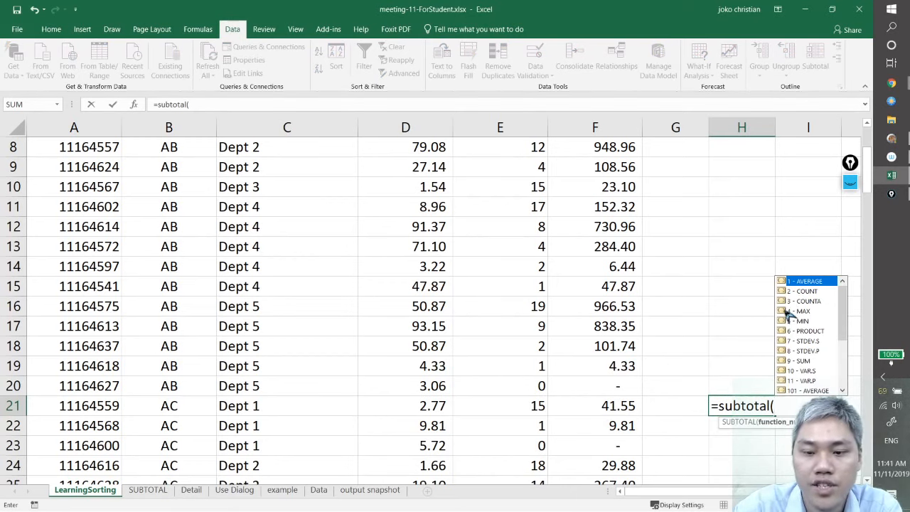
{"action": "type", "text": "9,"}
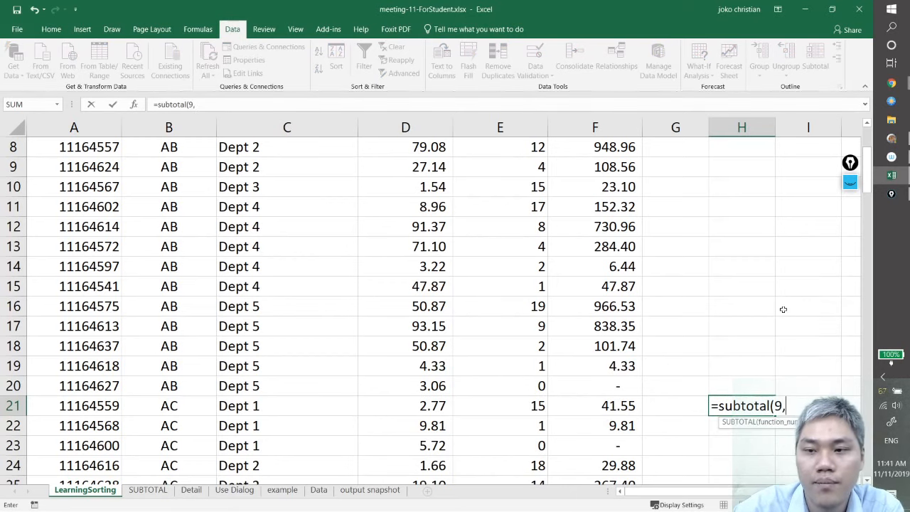
{"action": "left_click", "coordinate": [613, 405]}
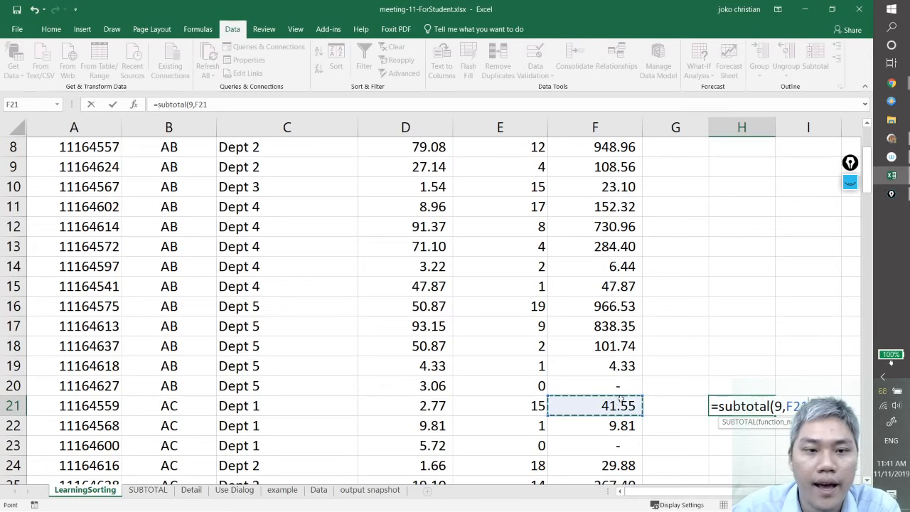
{"action": "scroll", "coordinate": [658, 320], "scroll_direction": "down", "scroll_amount": 5}
{"action": "scroll", "coordinate": [661, 328], "scroll_direction": "down", "scroll_amount": 2}
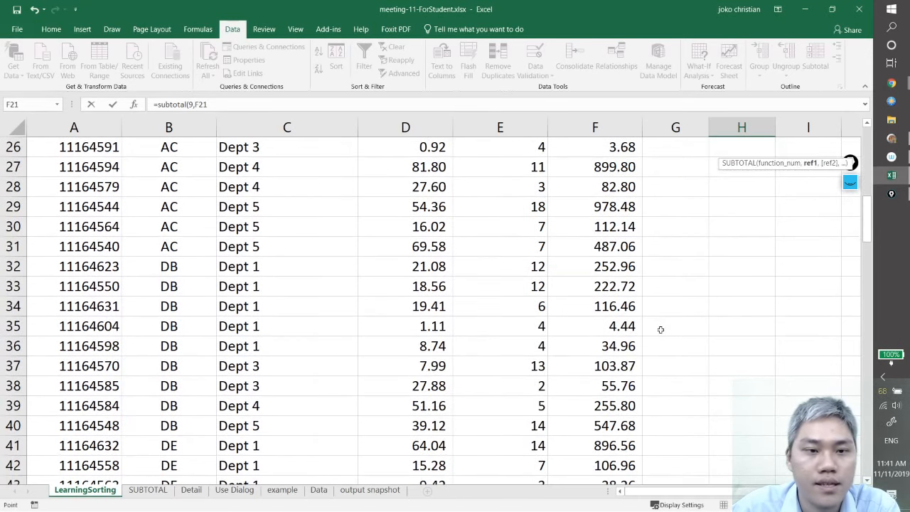
{"action": "scroll", "coordinate": [661, 331], "scroll_direction": "up", "scroll_amount": 2}
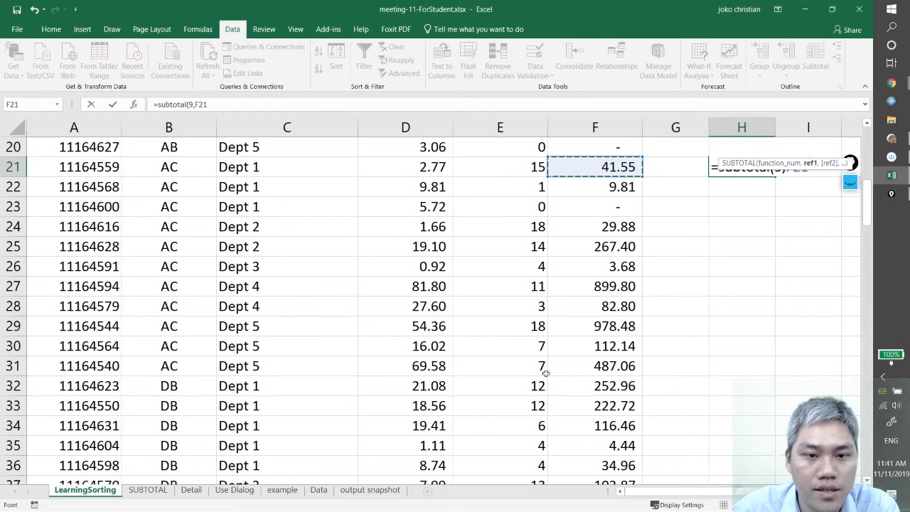
{"action": "left_click", "coordinate": [617, 365], "text": "shift"}
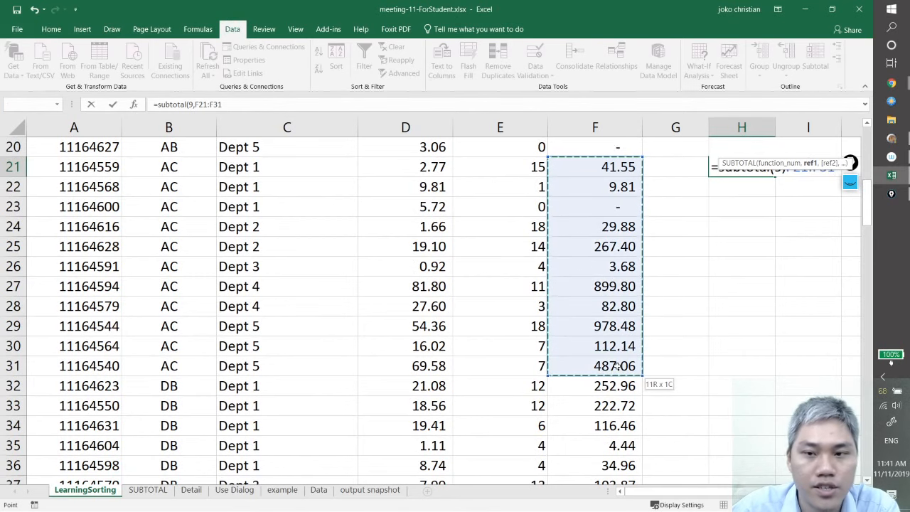
{"action": "key", "text": "Return"}
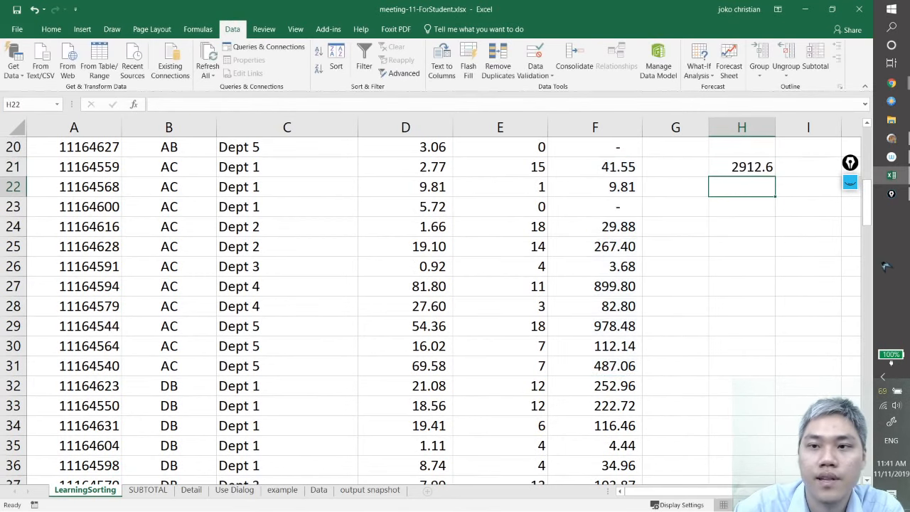
{"action": "scroll", "coordinate": [835, 344], "scroll_direction": "up", "scroll_amount": 5}
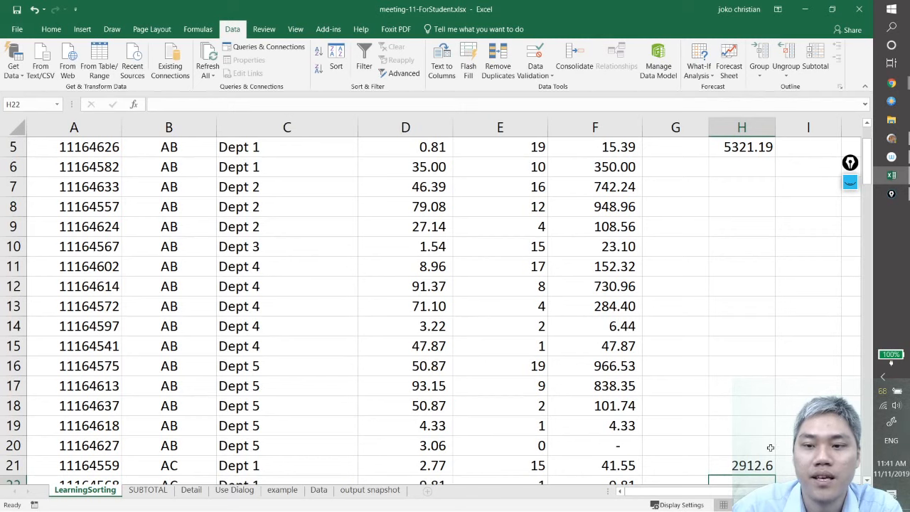
{"action": "left_click", "coordinate": [756, 465]}
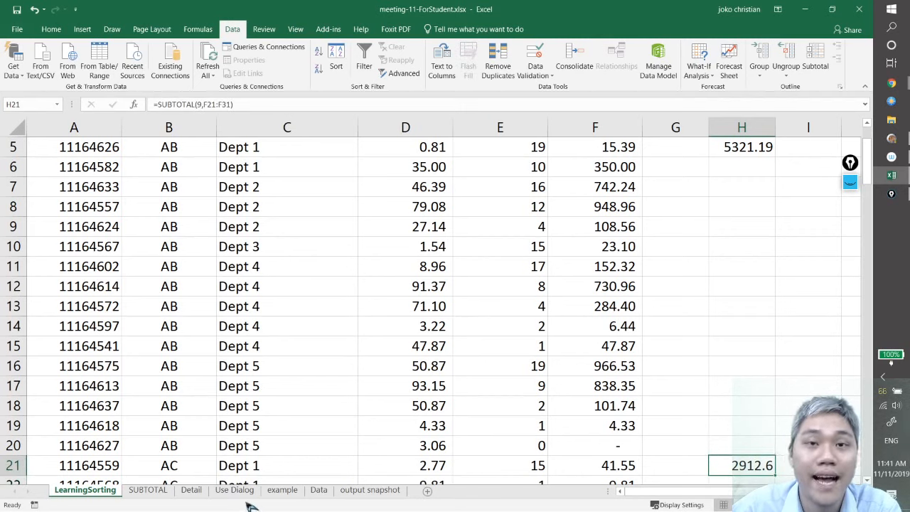
{"action": "left_click", "coordinate": [756, 340]}
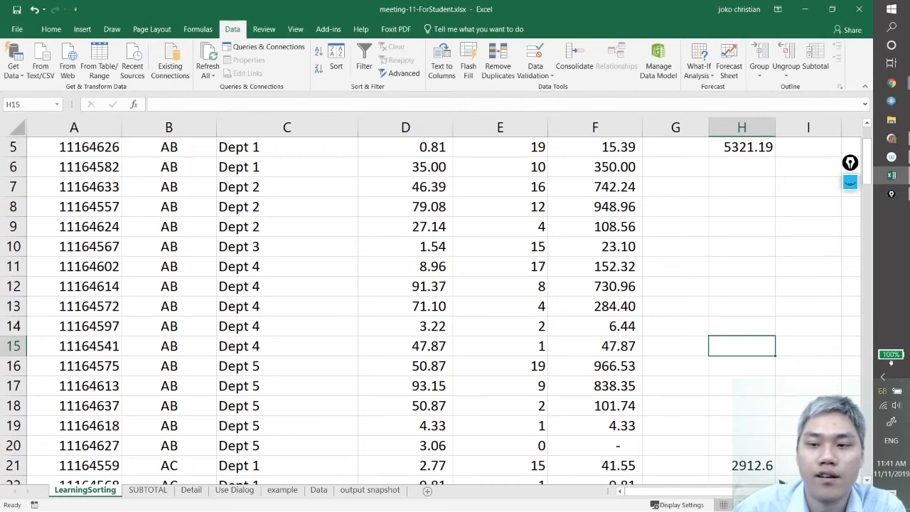
Clear the manual SUBTOTAL formulas from column H by deleting the contents of H5:H21
{"action": "left_click", "coordinate": [745, 464]}
{"action": "scroll", "coordinate": [798, 345], "scroll_direction": "up", "scroll_amount": 2}
{"action": "left_click", "coordinate": [747, 231], "text": "shift"}
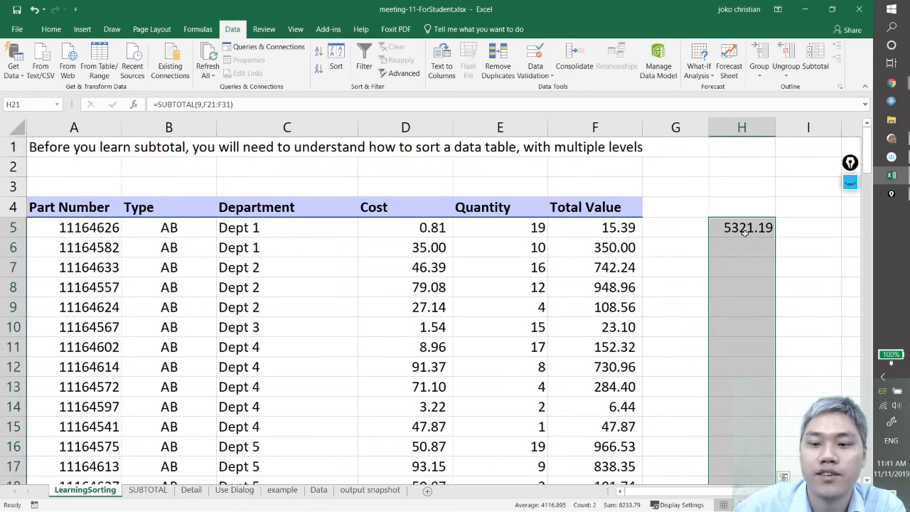
{"action": "scroll", "coordinate": [745, 233], "scroll_direction": "down", "scroll_amount": 3}
{"action": "scroll", "coordinate": [745, 232], "scroll_direction": "down", "scroll_amount": 1}
{"action": "left_click", "coordinate": [756, 368]}
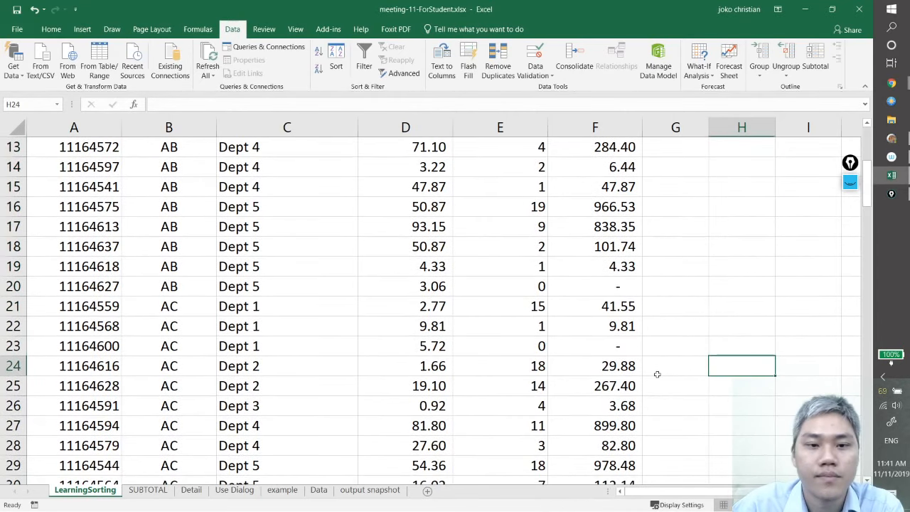
{"action": "scroll", "coordinate": [647, 371], "scroll_direction": "up", "scroll_amount": 3}
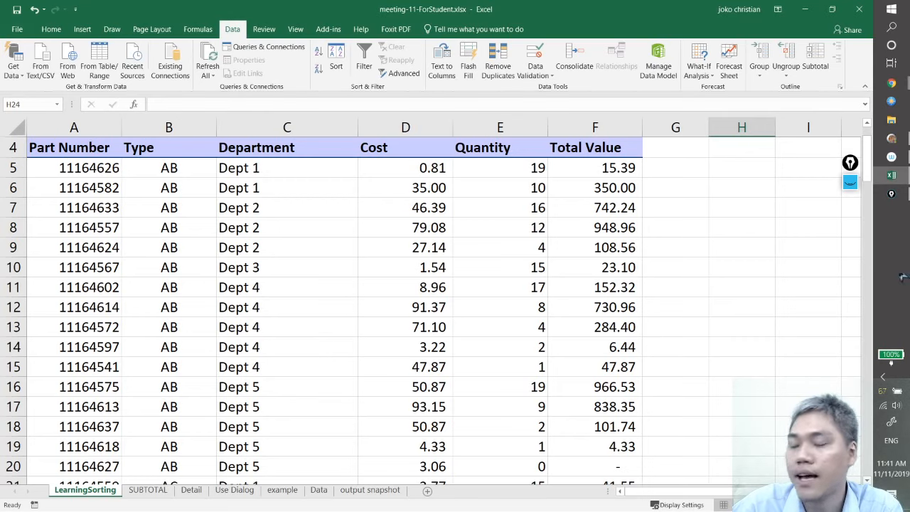
{"action": "left_click", "coordinate": [395, 345]}
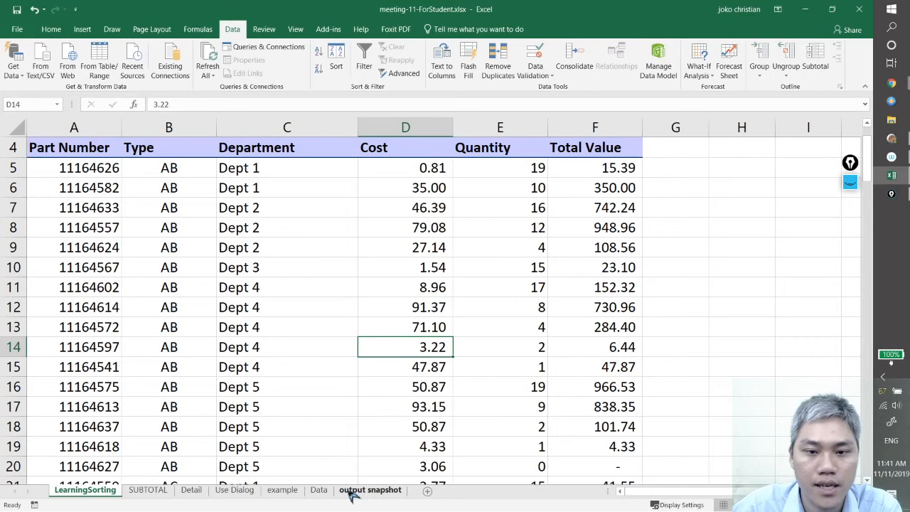
{"action": "left_click", "coordinate": [324, 292]}
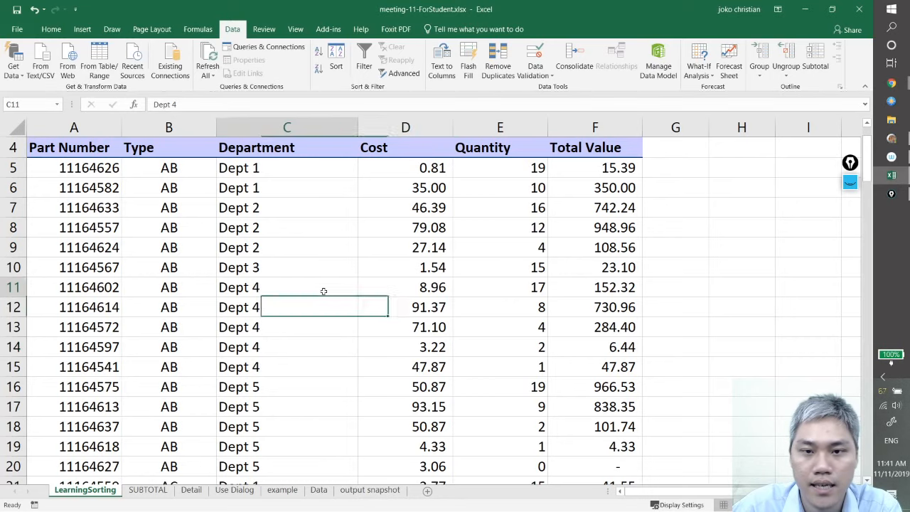
Add a new worksheet after LearningSorting and name it Assignment
{"action": "left_click", "coordinate": [428, 491]}
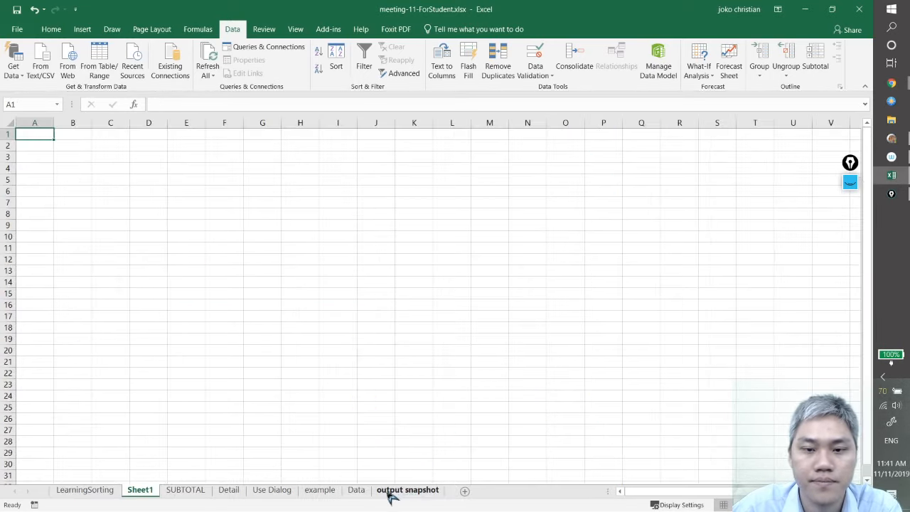
{"action": "double_click", "coordinate": [146, 493]}
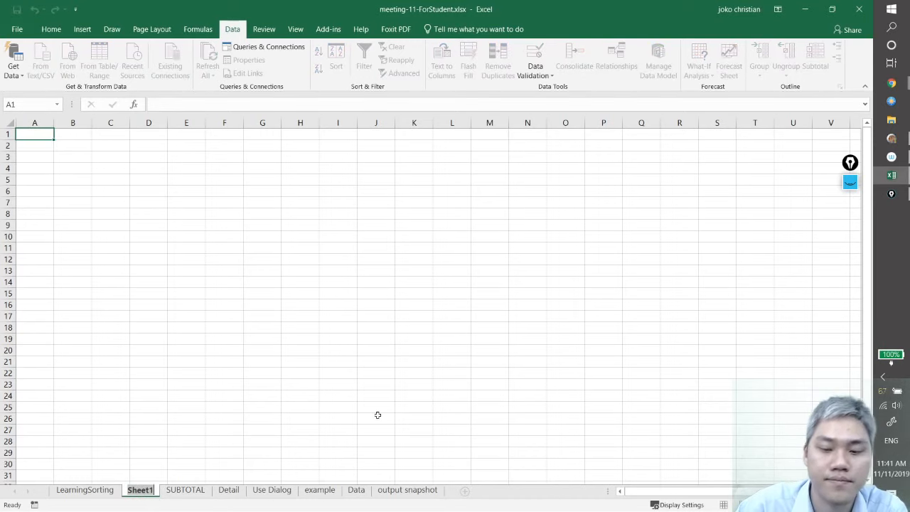
{"action": "type", "text": "Assignment"}
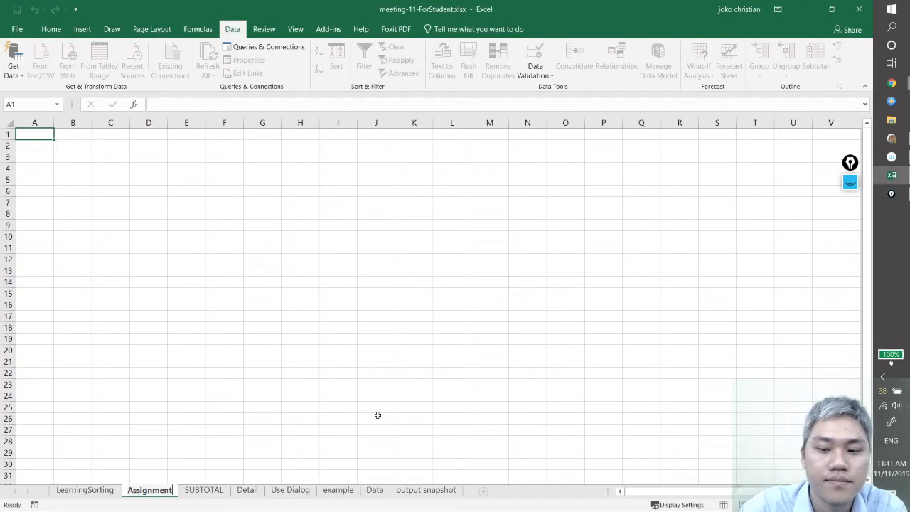
{"action": "key", "text": "Return"}
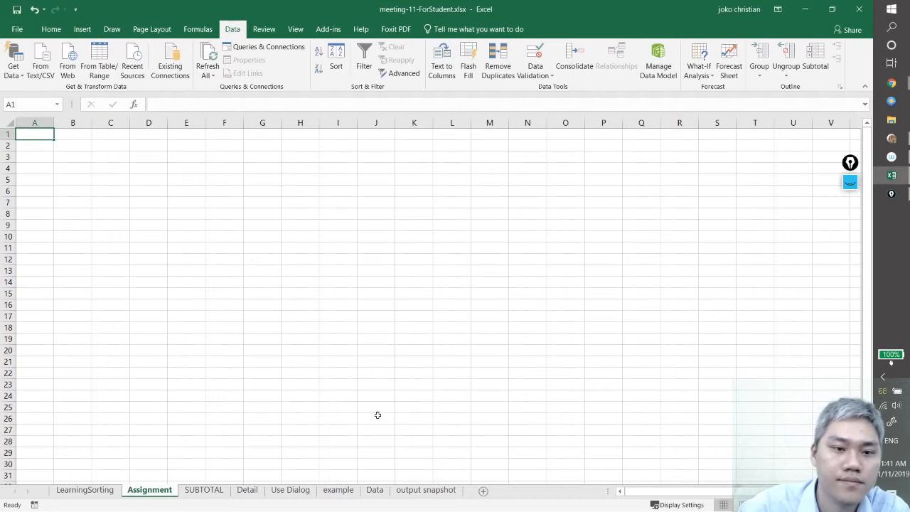
Write the first instruction in A2 of the Assignment sheet as far as "using the first worksheet, you should sort it by the de"
{"action": "scroll", "coordinate": [112, 238], "scroll_direction": "up", "scroll_amount": 6}
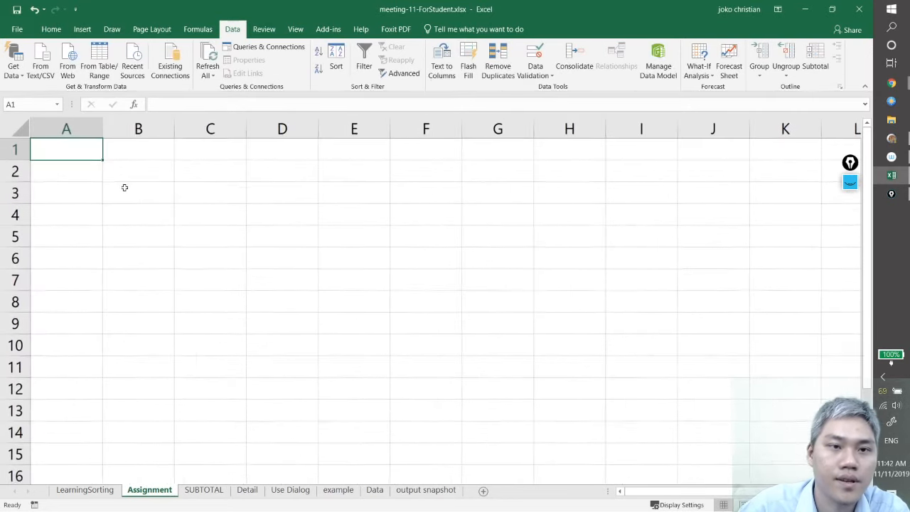
{"action": "left_click", "coordinate": [90, 172]}
{"action": "type", "text": "using the"}
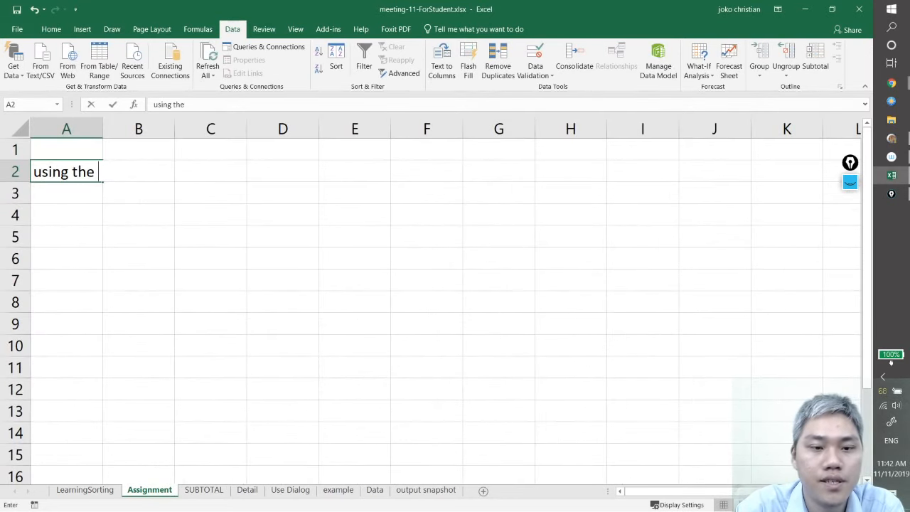
{"action": "type", "text": " first "}
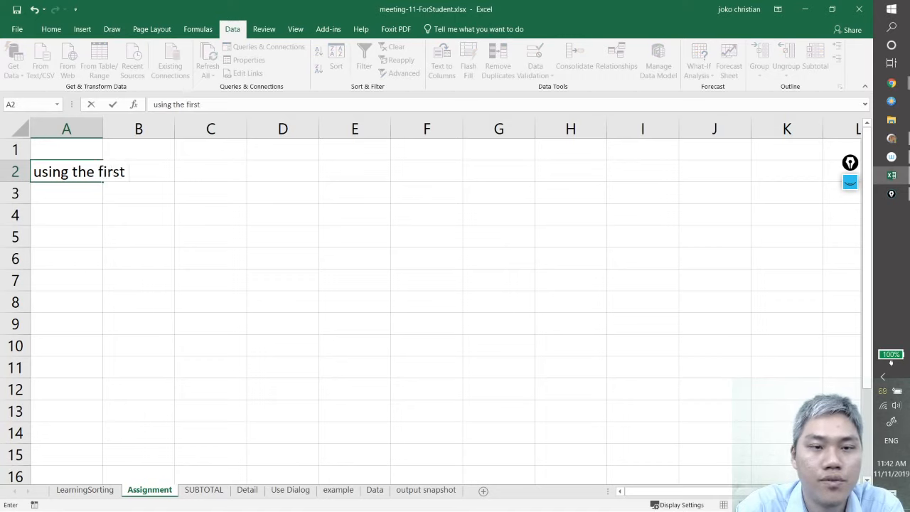
{"action": "type", "text": "works"}
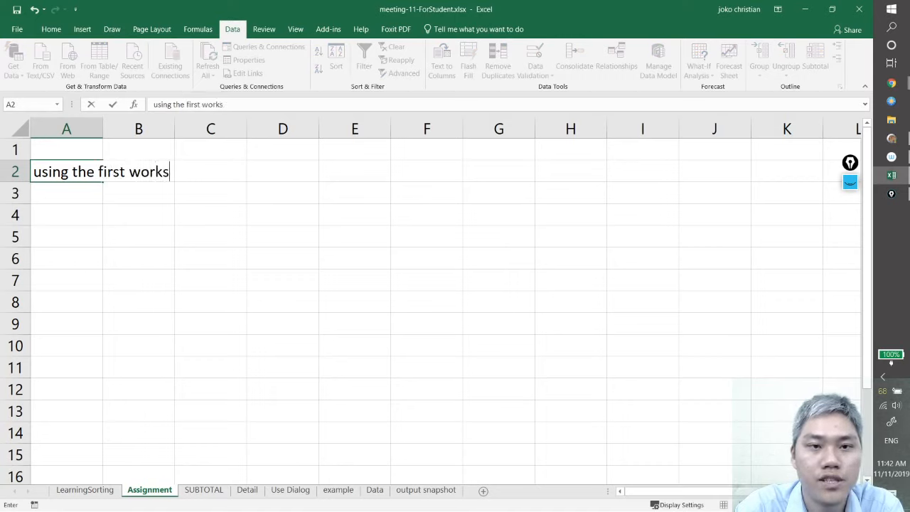
{"action": "type", "text": "heet, you "}
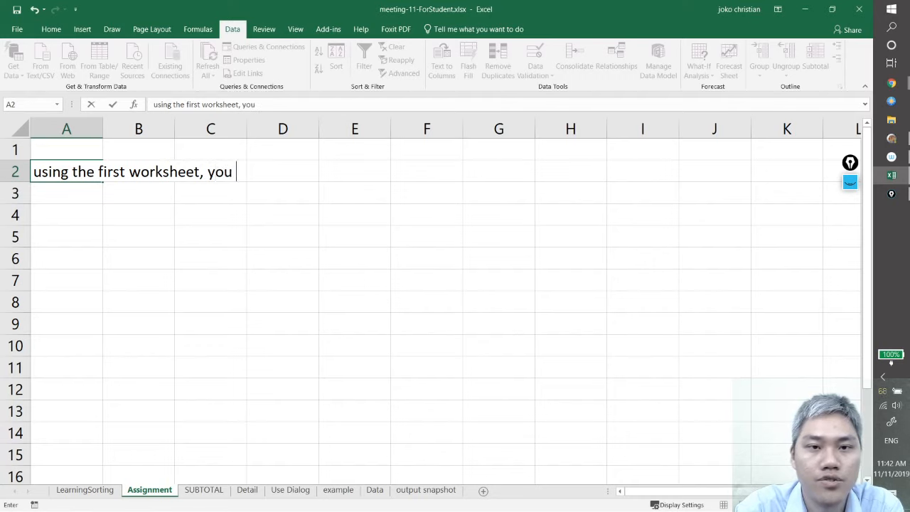
{"action": "type", "text": "should so"}
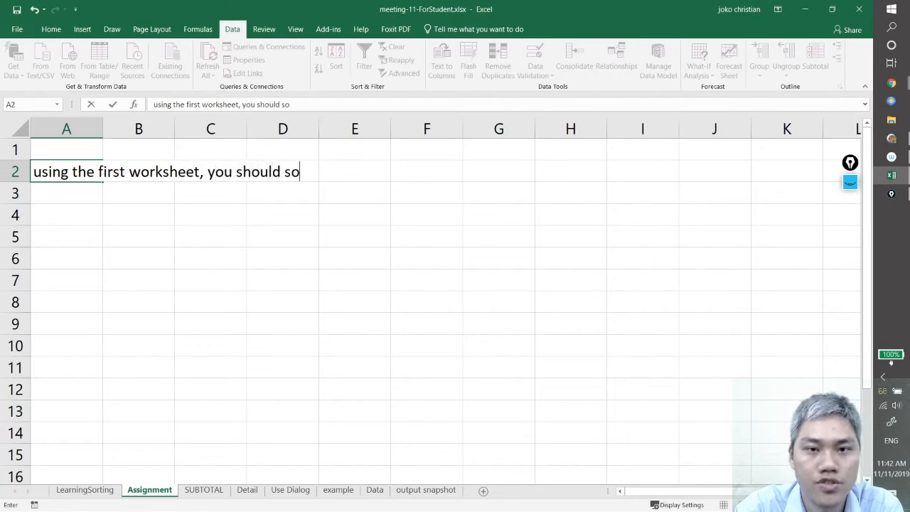
{"action": "type", "text": "rt it by"}
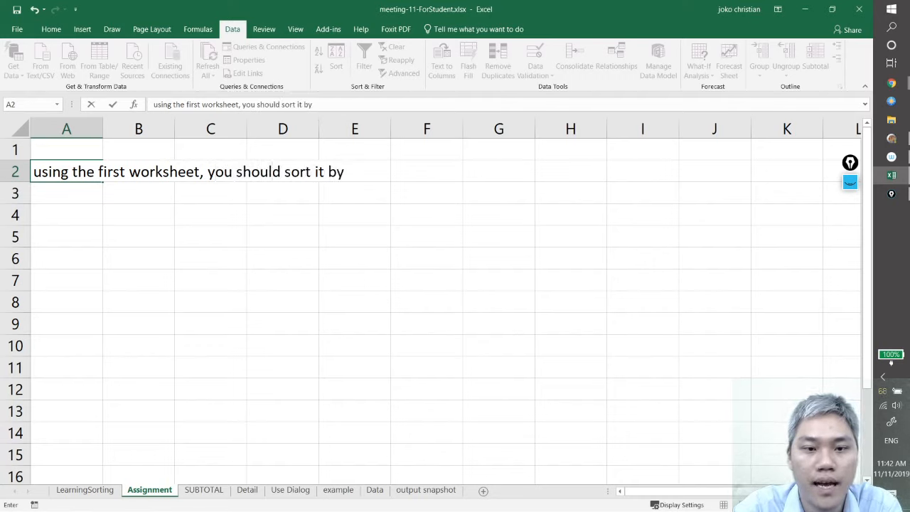
{"action": "type", "text": " the "}
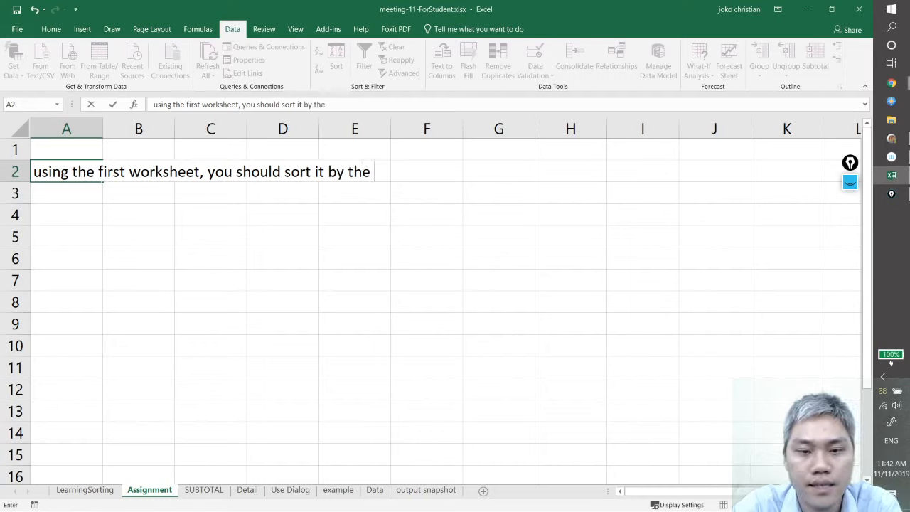
{"action": "type", "text": "de"}
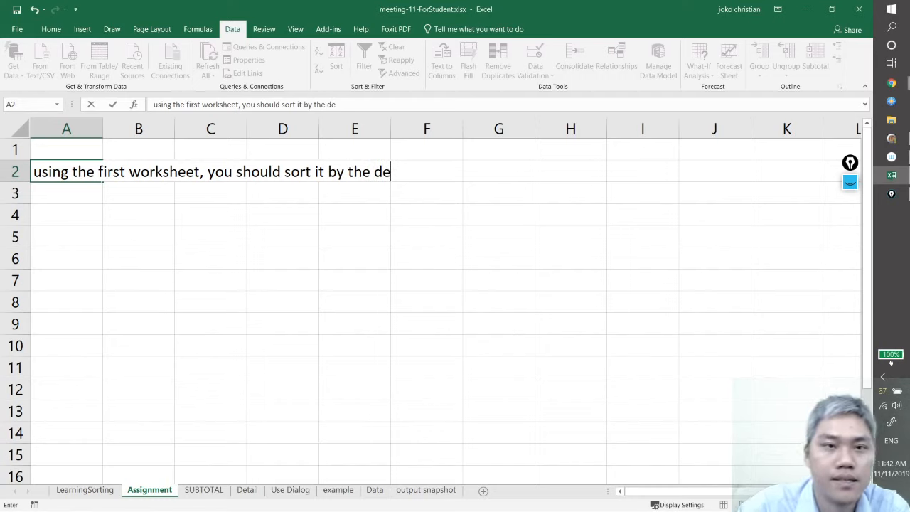
Check the Department column heading on the LearningSorting sheet and complete the last word of the A2 instruction as "department"
{"action": "left_click", "coordinate": [102, 492]}
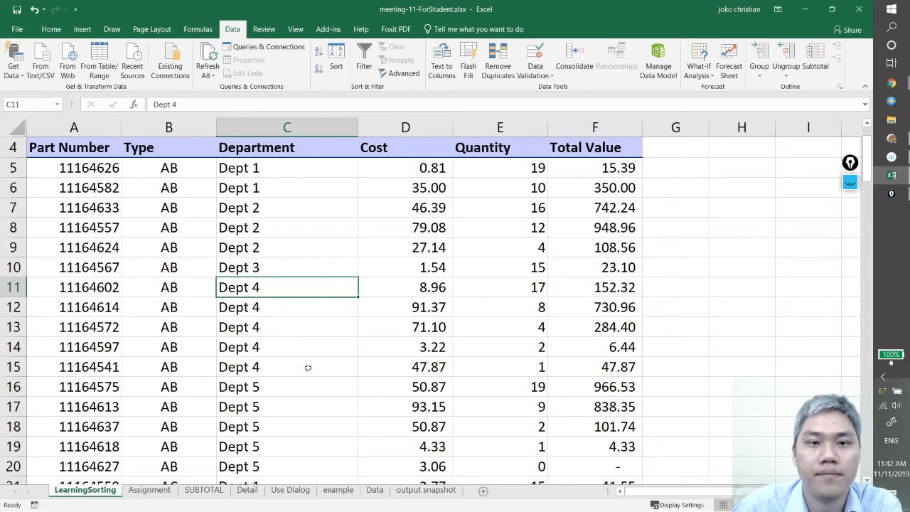
{"action": "left_click", "coordinate": [149, 490]}
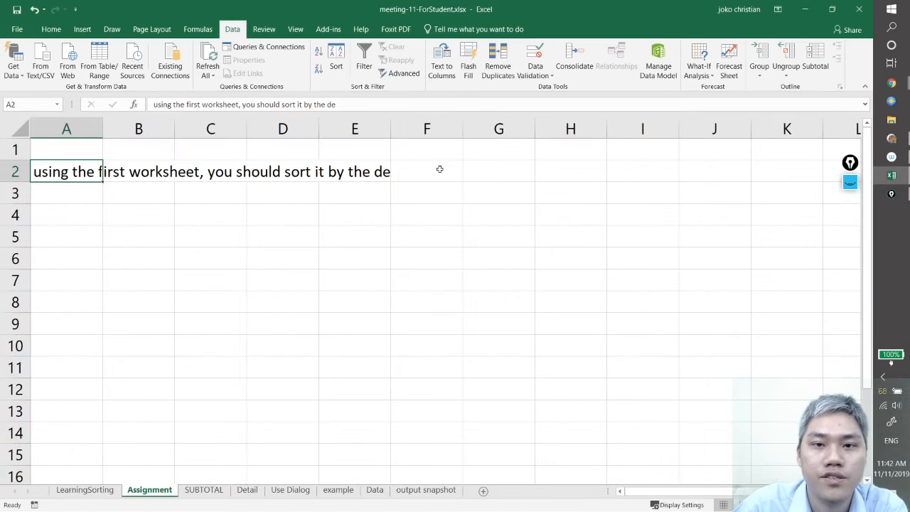
{"action": "double_click", "coordinate": [62, 173]}
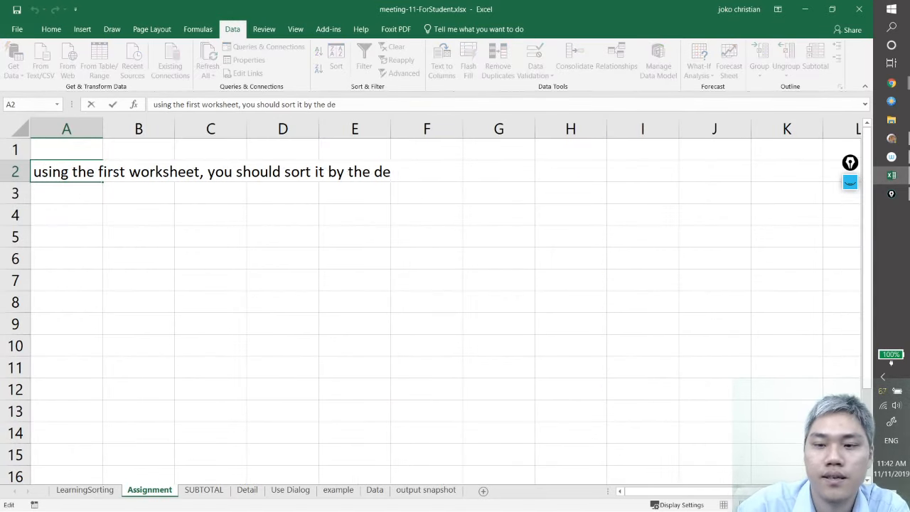
{"action": "type", "text": "pt"}
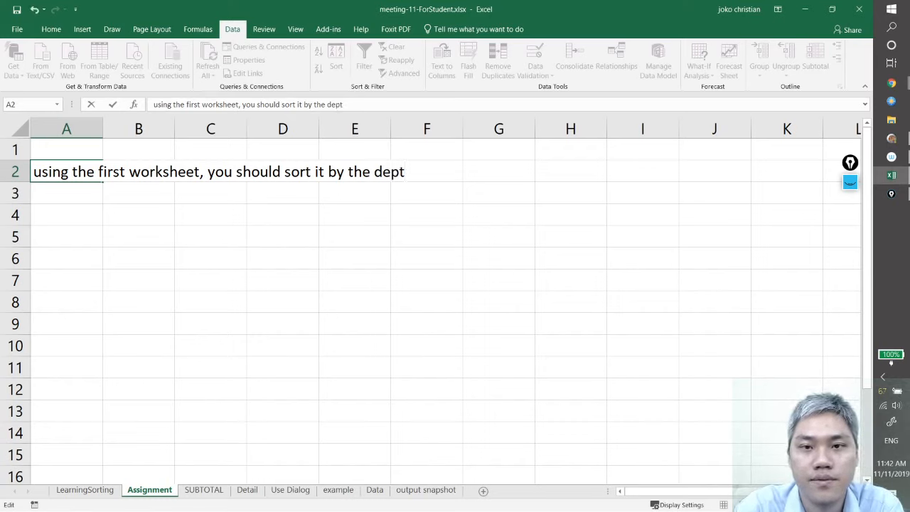
{"action": "type", "text": "par"}
{"action": "key", "text": "BackSpace"}
{"action": "key", "text": "BackSpace"}
{"action": "key", "text": "BackSpace"}
{"action": "key", "text": "BackSpace"}
{"action": "key", "text": "BackSpace"}
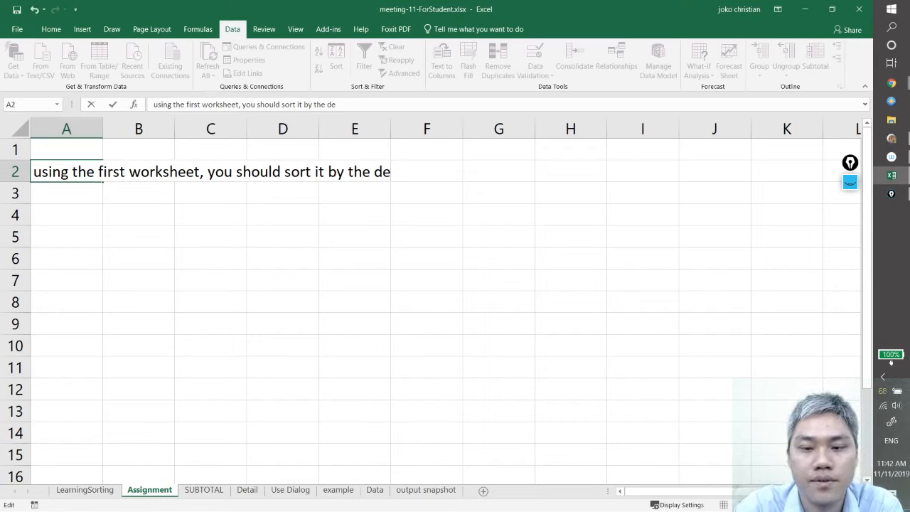
{"action": "type", "text": "partment"}
{"action": "key", "text": "Return"}
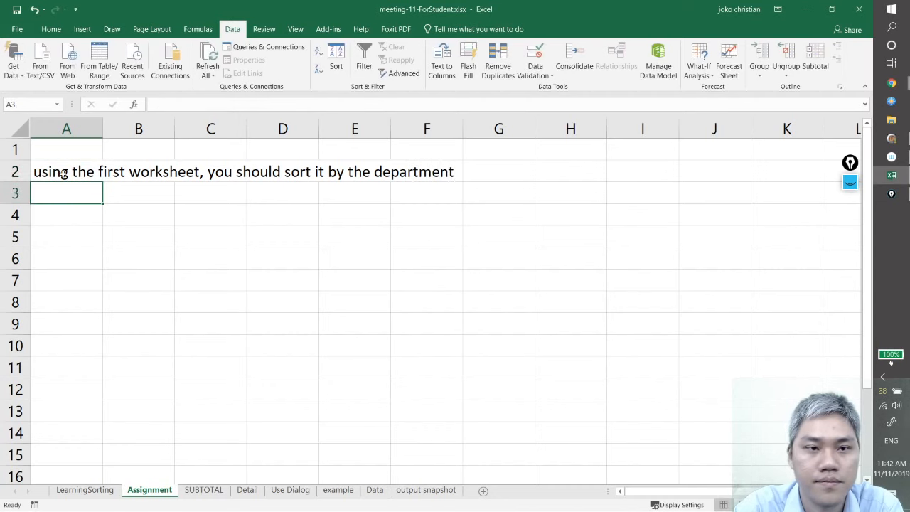
Move the instruction from A2 to B2 and number the rows 1 and 2 in A2 and A3
{"action": "left_click", "coordinate": [64, 174]}
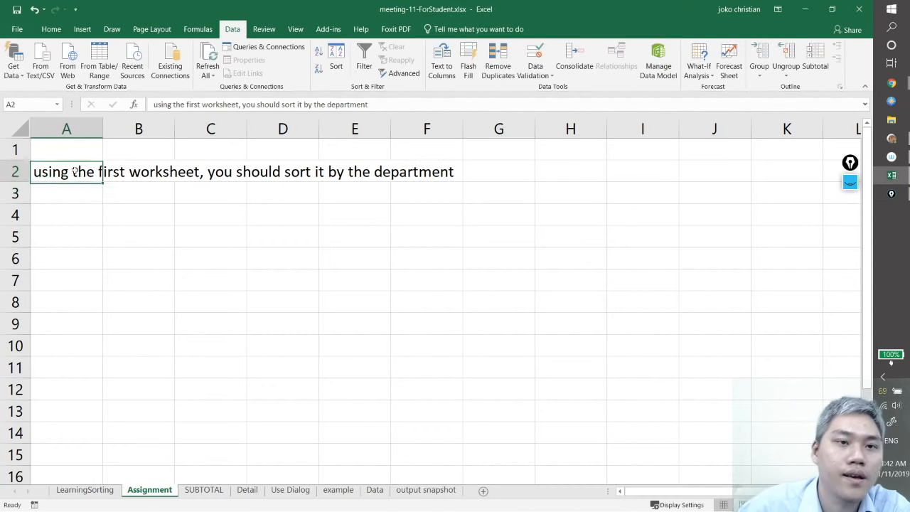
{"action": "left_click_drag", "start_coordinate": [91, 179], "coordinate": [165, 184]}
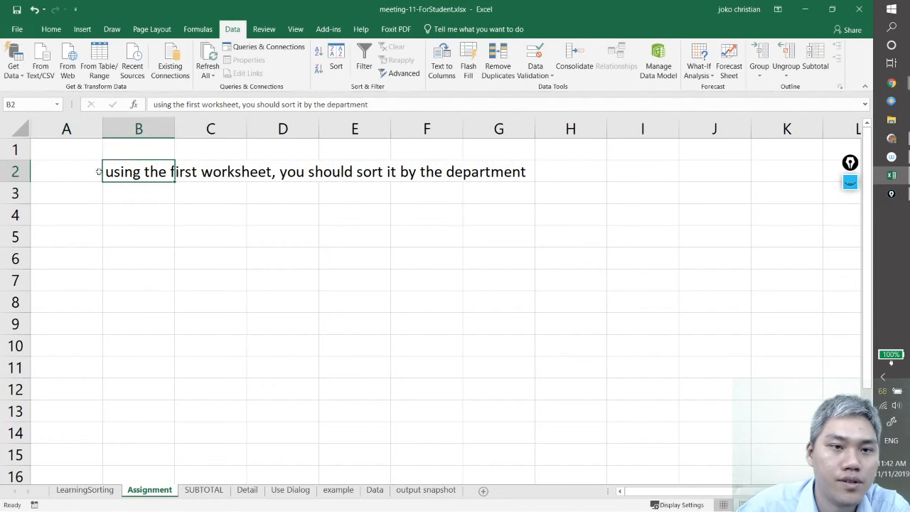
{"action": "left_click", "coordinate": [87, 170]}
{"action": "type", "text": "1"}
{"action": "key", "text": "Return"}
{"action": "type", "text": "2"}
{"action": "key", "text": "Right"}
{"action": "key", "text": "Right"}
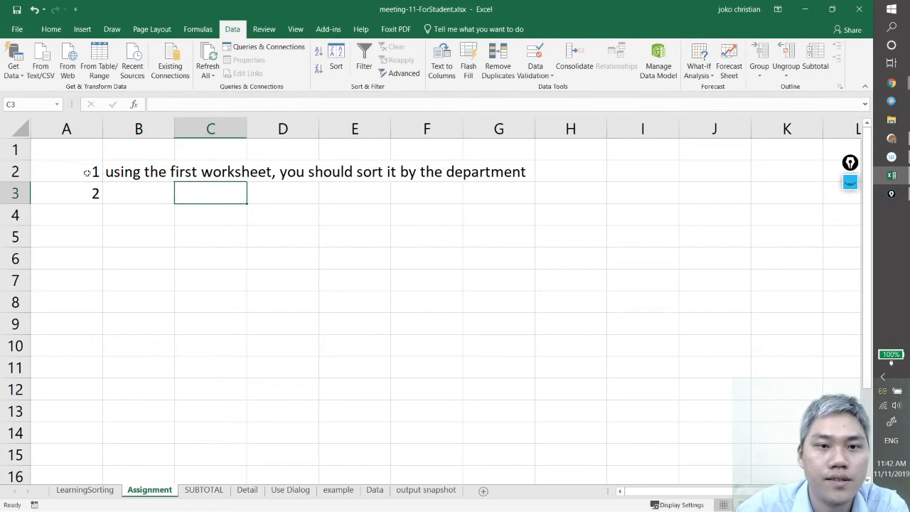
Enter the second instruction in B3: "then use subtotal to count the max value of sales for each department"
{"action": "key", "text": "Left"}
{"action": "key", "text": "Up"}
{"action": "key", "text": "Down"}
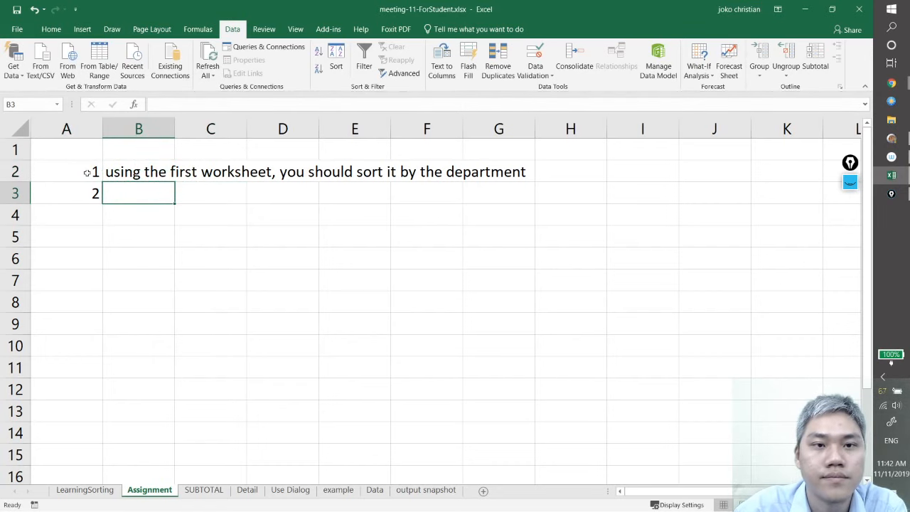
{"action": "type", "text": "then "}
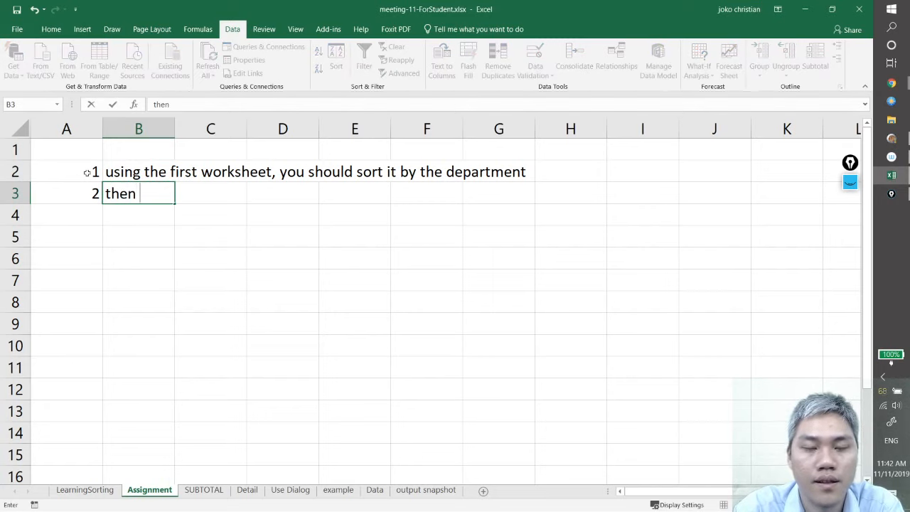
{"action": "type", "text": "use sub"}
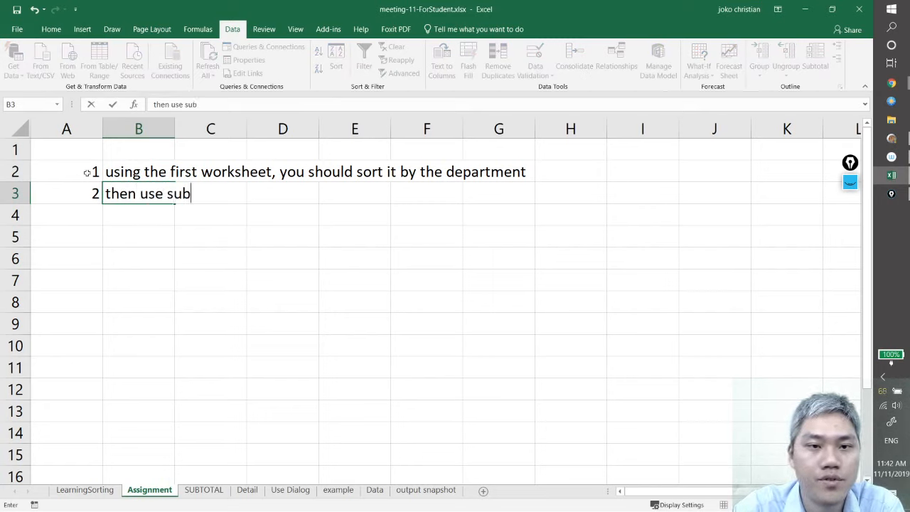
{"action": "type", "text": "total to"}
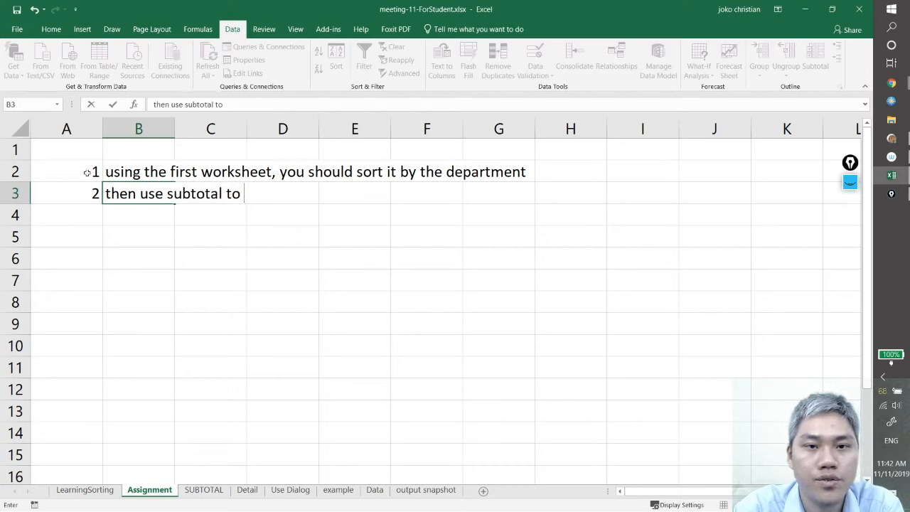
{"action": "type", "text": " count the"}
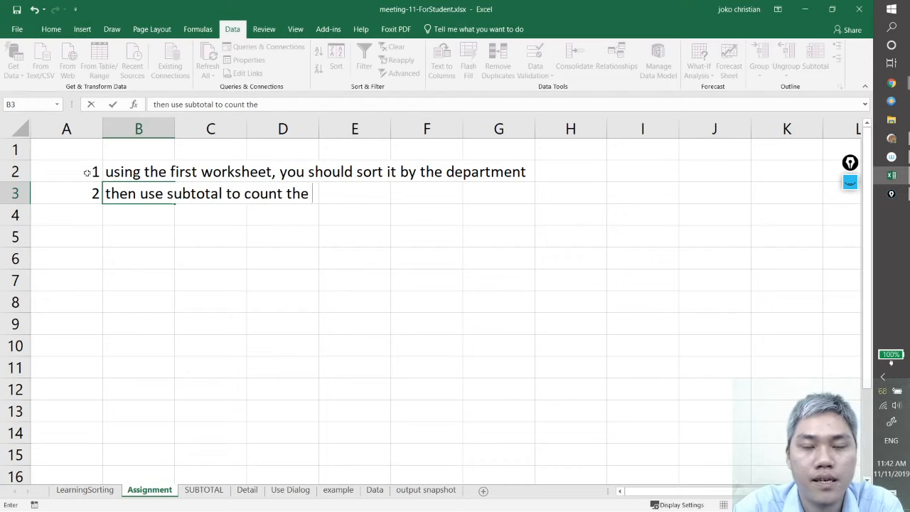
{"action": "type", "text": " max valu"}
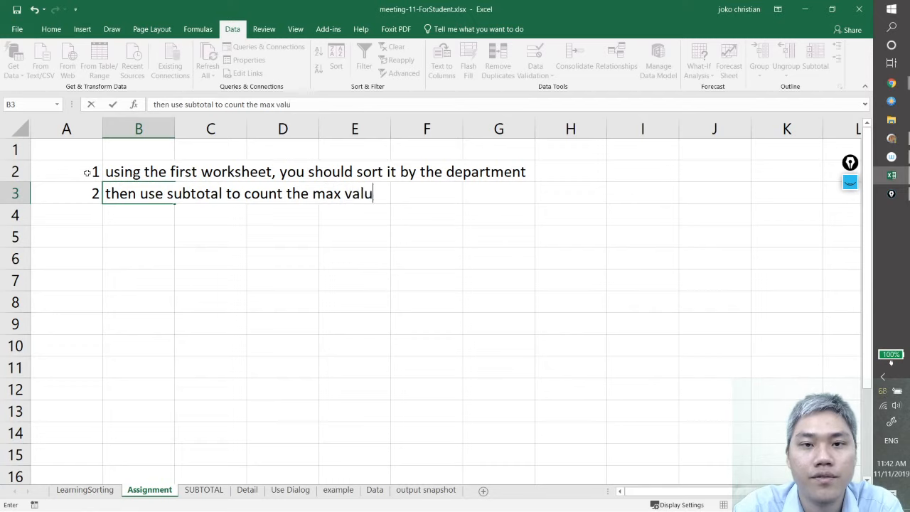
{"action": "type", "text": "e of salse"}
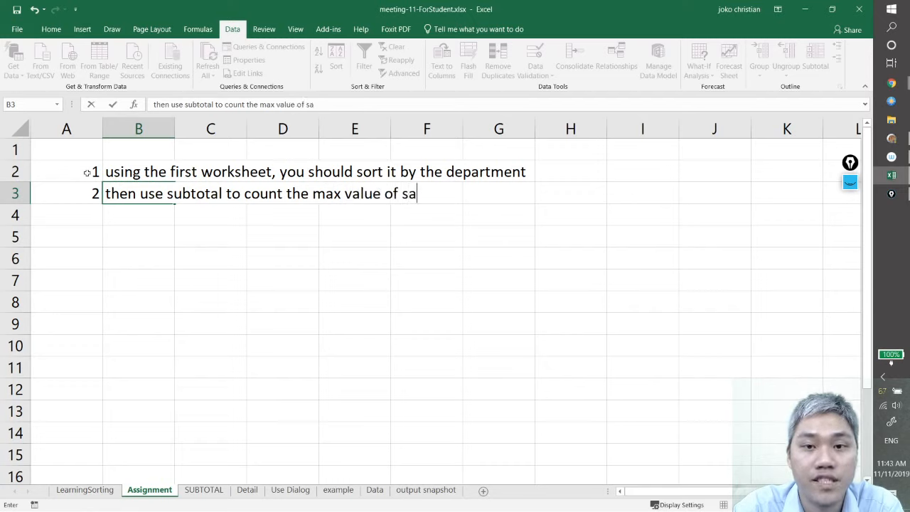
{"action": "key", "text": "BackSpace"}
{"action": "key", "text": "BackSpace"}
{"action": "type", "text": "es"}
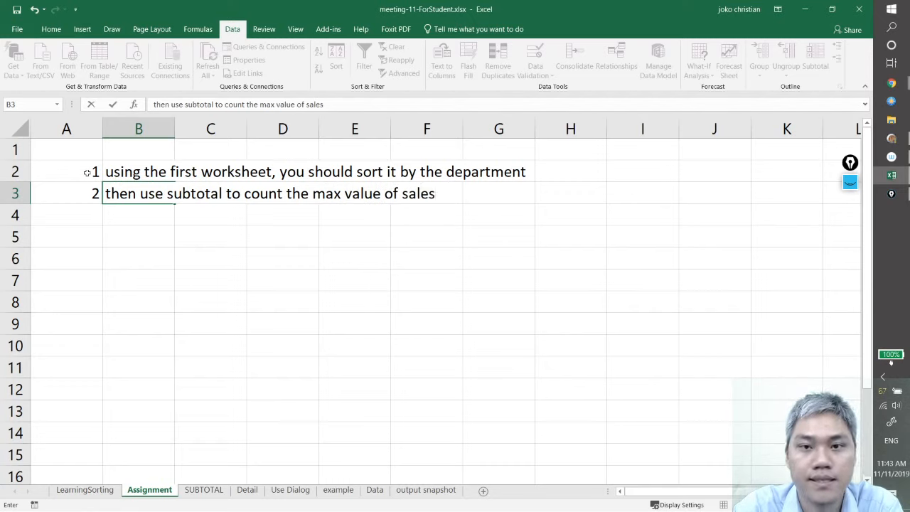
{"action": "type", "text": " for"}
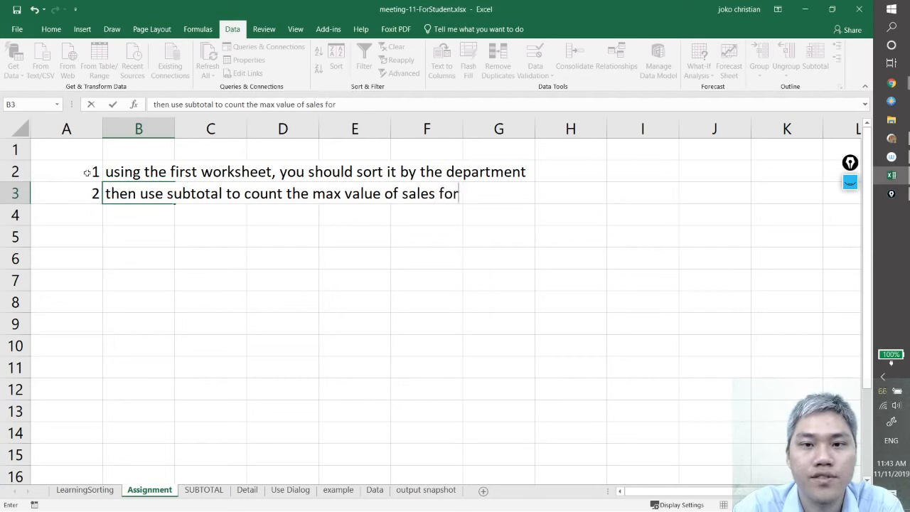
{"action": "type", "text": " each departme"}
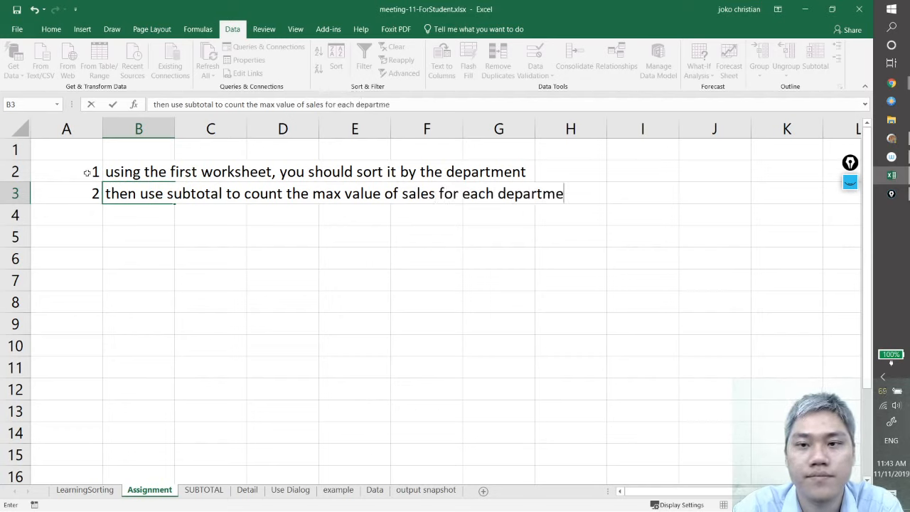
{"action": "key", "text": "BackSpace"}
{"action": "type", "text": "ent"}
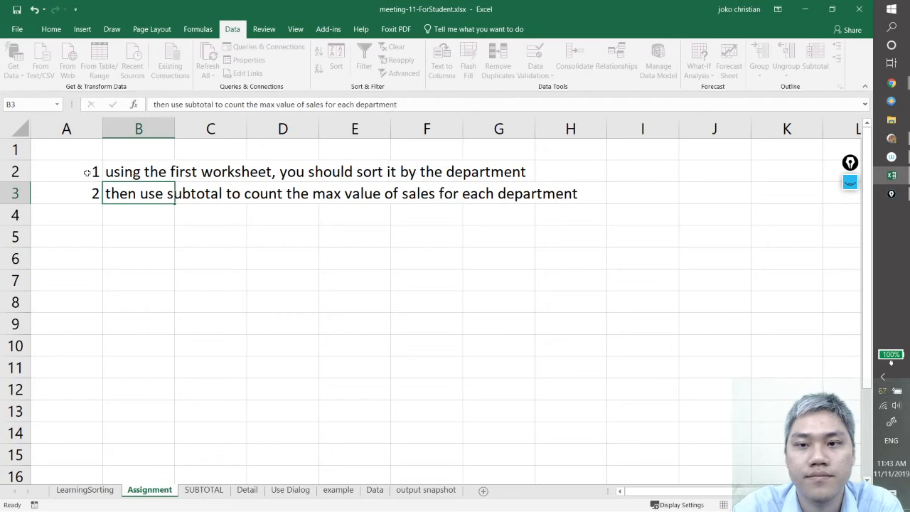
{"action": "key", "text": "Return"}
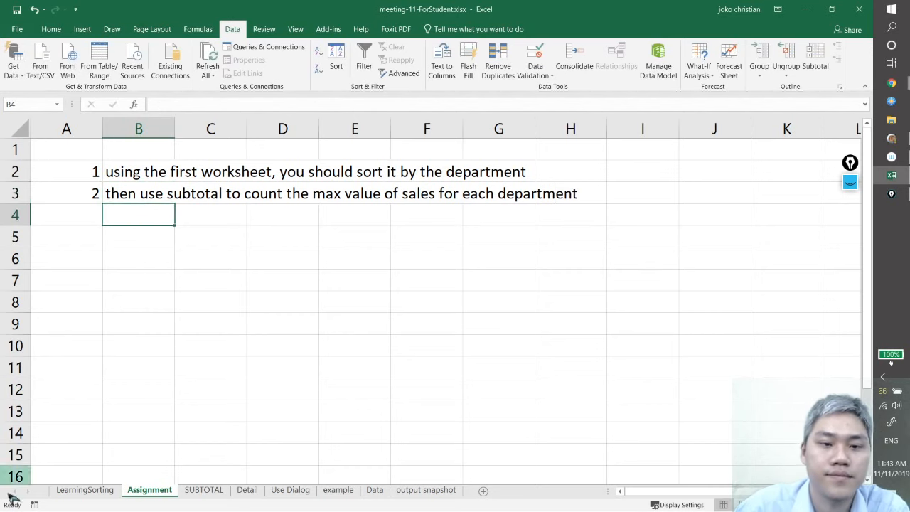
Examine the Quantity values against their departments in the LearningSorting parts table
{"action": "left_click", "coordinate": [85, 491]}
{"action": "left_click", "coordinate": [352, 240]}
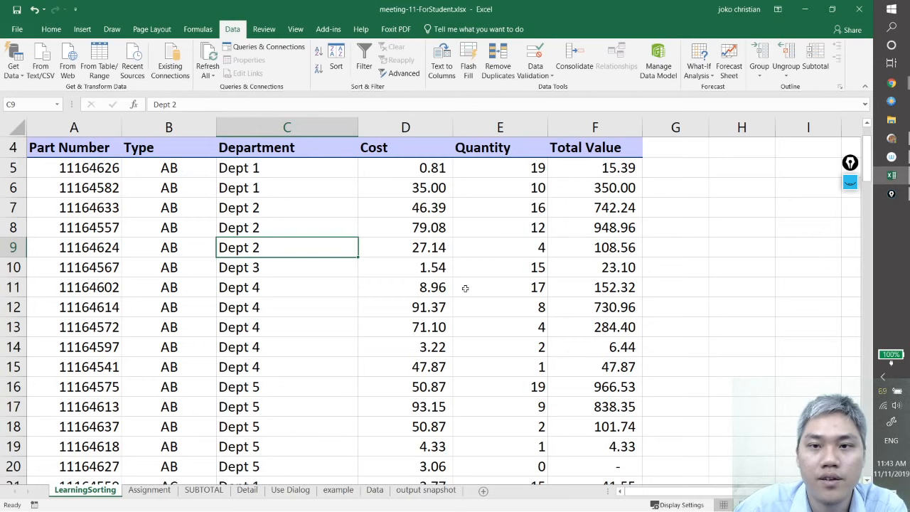
{"action": "left_click", "coordinate": [509, 175]}
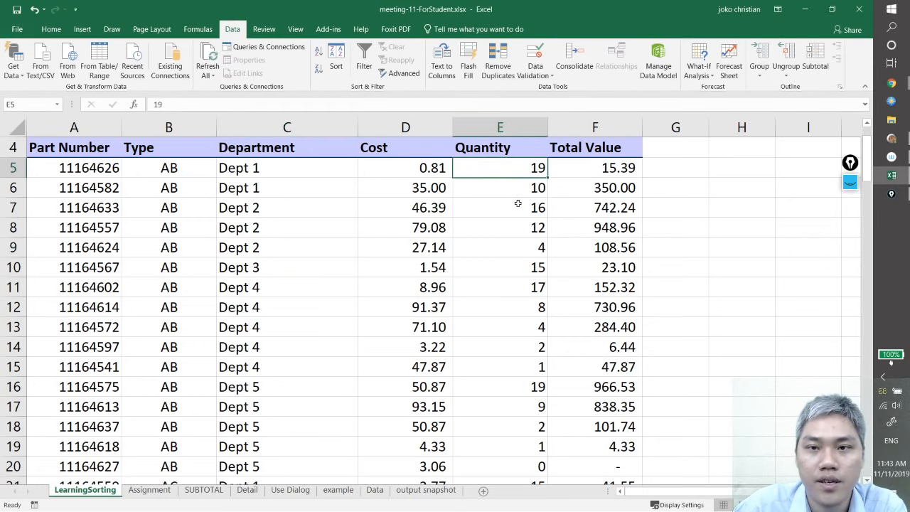
{"action": "left_click", "coordinate": [518, 205]}
{"action": "left_click", "coordinate": [515, 242]}
{"action": "left_click", "coordinate": [514, 168]}
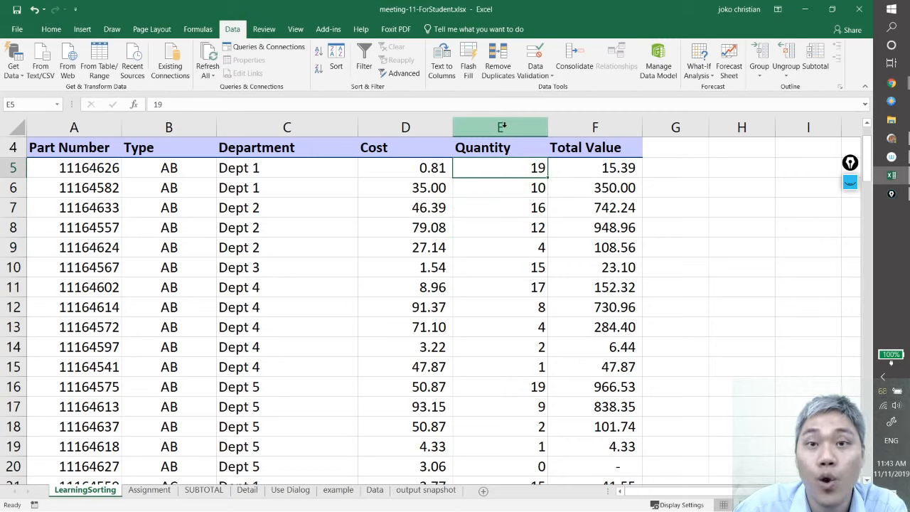
{"action": "left_click", "coordinate": [498, 191]}
{"action": "left_click", "coordinate": [508, 227]}
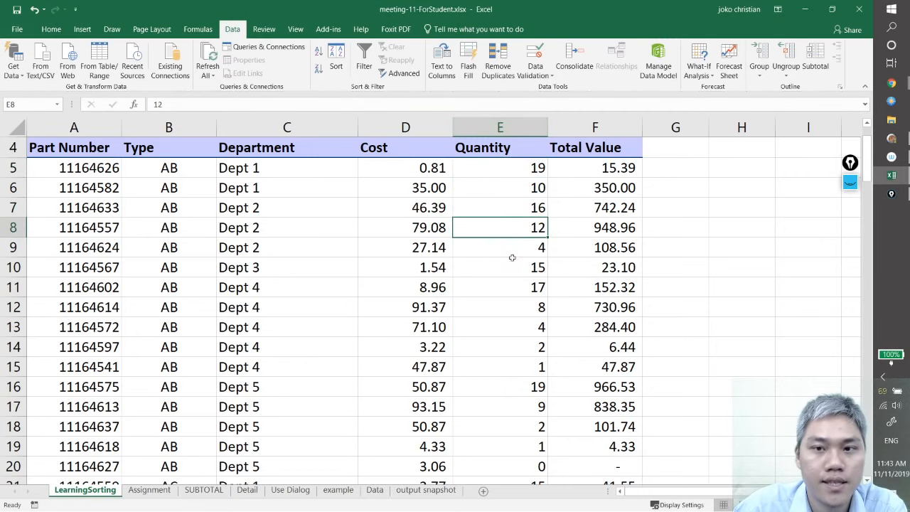
{"action": "left_click", "coordinate": [514, 269]}
{"action": "left_click", "coordinate": [513, 332]}
{"action": "left_click", "coordinate": [509, 228]}
{"action": "left_click", "coordinate": [513, 182]}
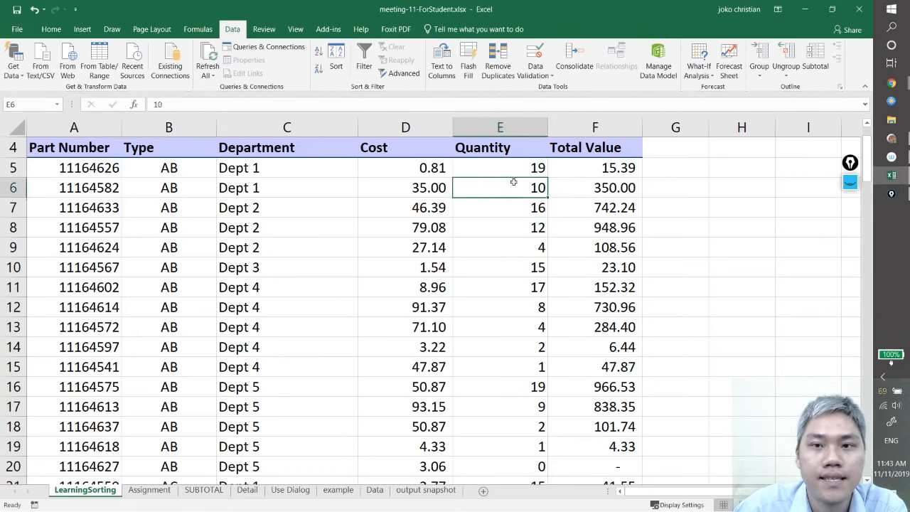
Compare the Quantity values in the Dept 1, Dept 2 and Dept 4 rows of the parts table
{"action": "left_click", "coordinate": [512, 167]}
{"action": "left_click", "coordinate": [524, 242]}
{"action": "left_click", "coordinate": [526, 288]}
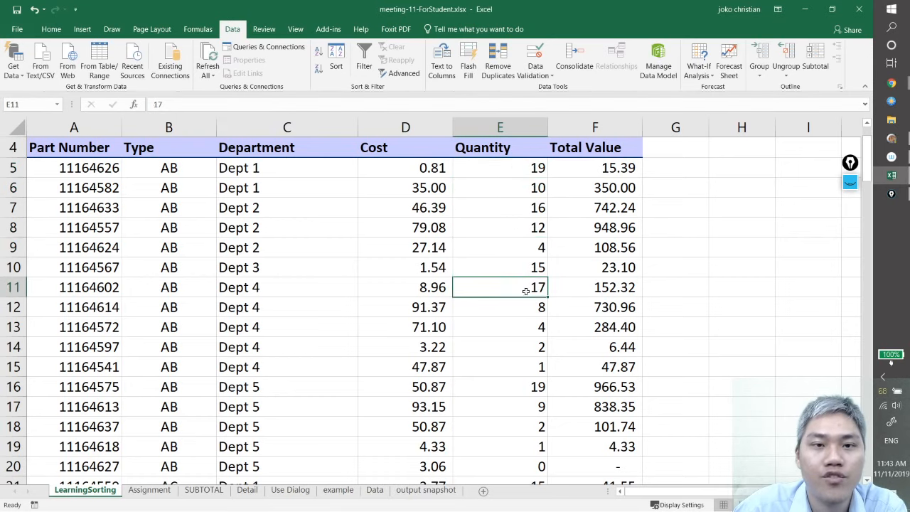
{"action": "left_click", "coordinate": [532, 301]}
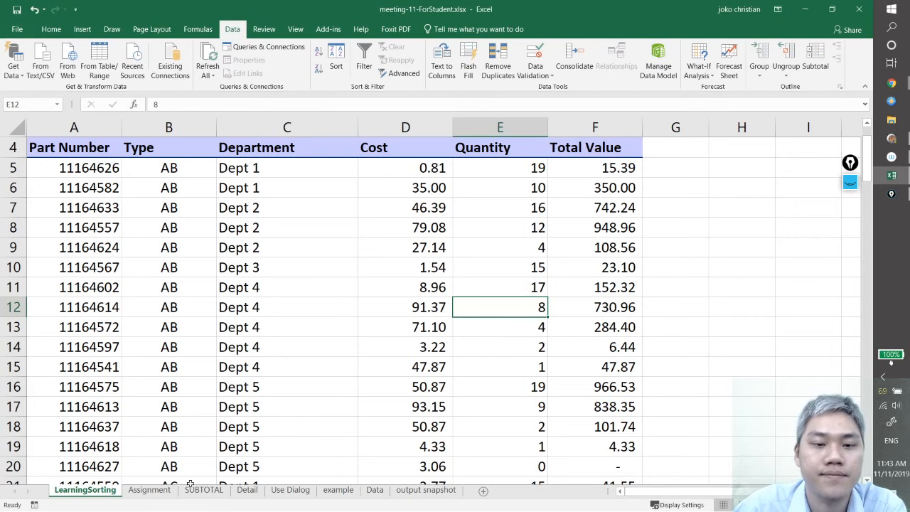
Number the third instruction row on the Assignment sheet by entering 3 in A4
{"action": "left_click", "coordinate": [150, 491]}
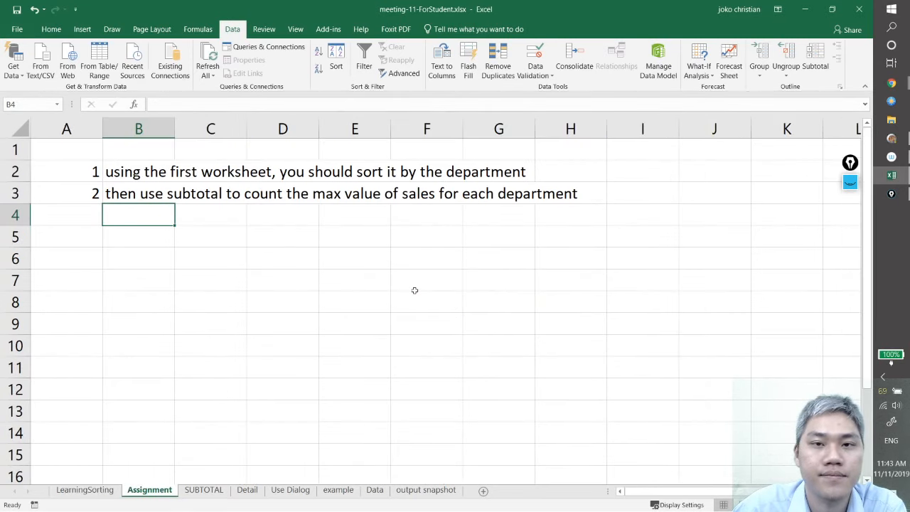
{"action": "left_click", "coordinate": [83, 213]}
{"action": "type", "text": "3"}
{"action": "key", "text": "Return"}
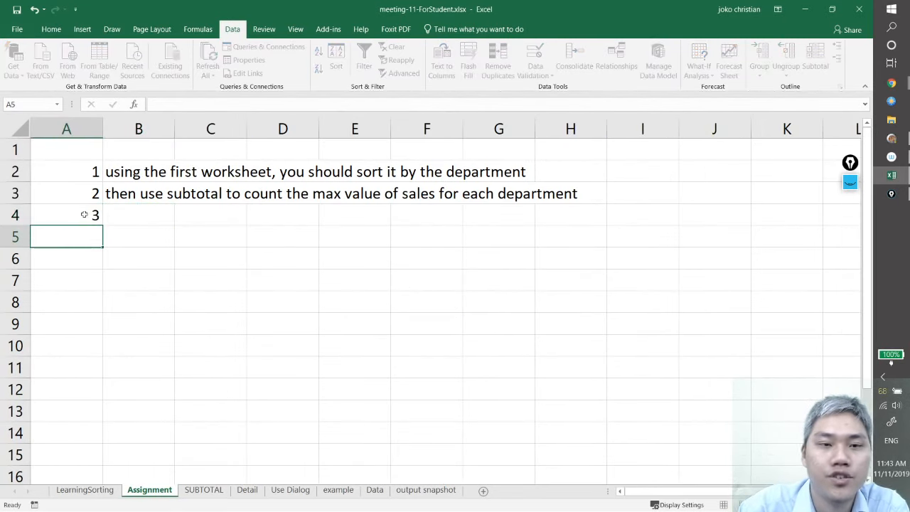
Enter the third instruction in B4: "save this worksheet, then upload it on assignment 11 on elearning"
{"action": "left_click", "coordinate": [84, 214]}
{"action": "key", "text": "Right"}
{"action": "type", "text": "sa"}
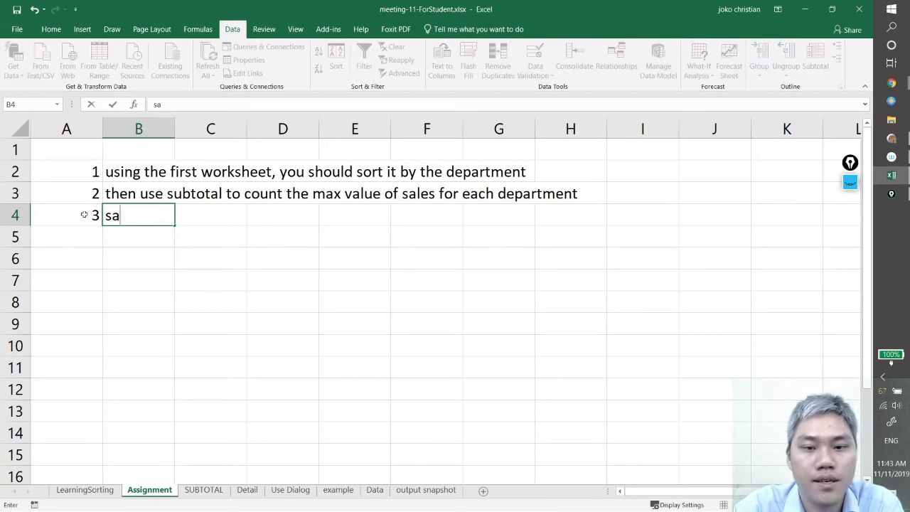
{"action": "type", "text": "ve this "}
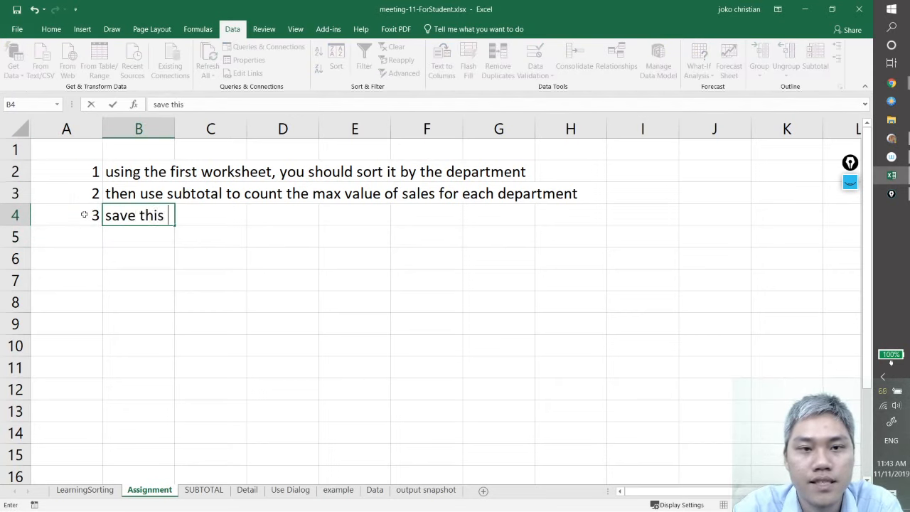
{"action": "type", "text": "wor"}
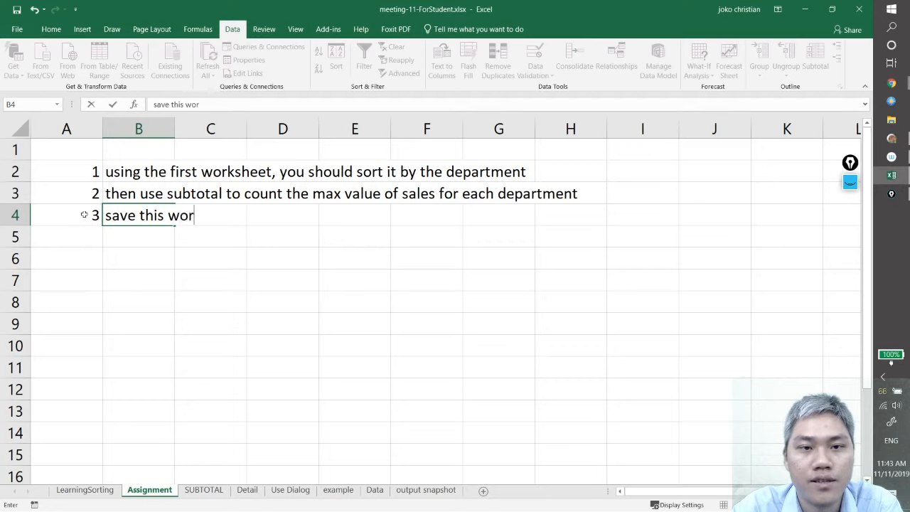
{"action": "type", "text": "ksheet, ther"}
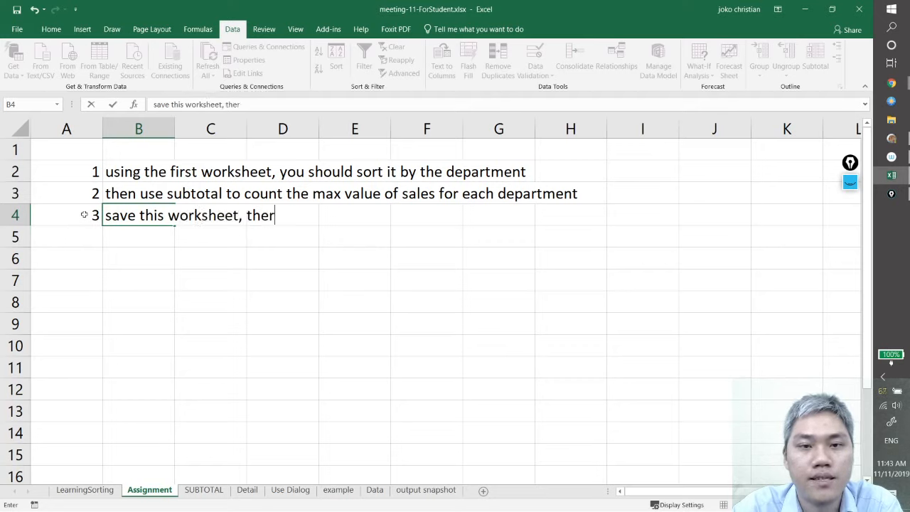
{"action": "key", "text": "BackSpace"}
{"action": "type", "text": "n upload it on"}
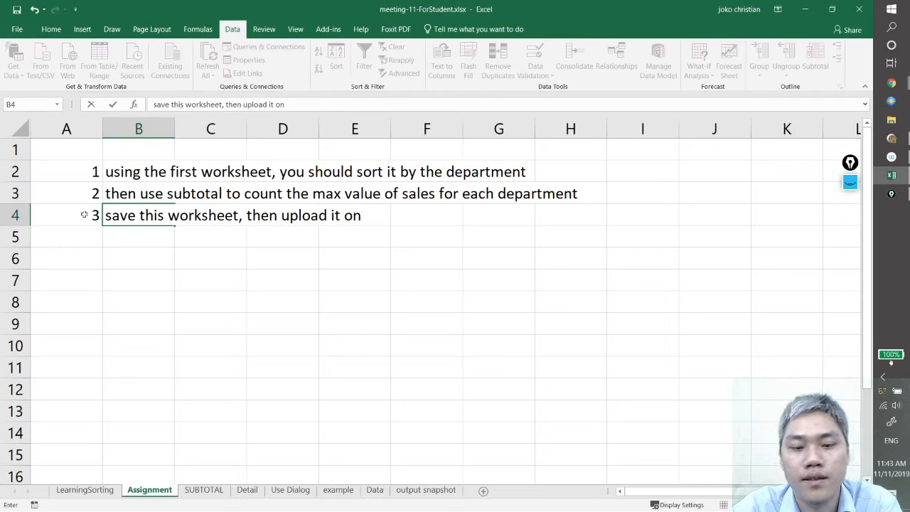
{"action": "type", "text": " assignm"}
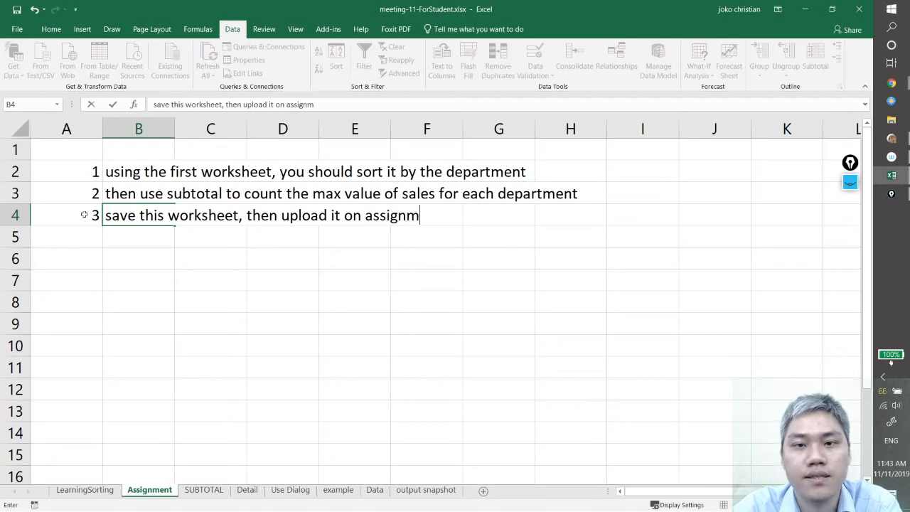
{"action": "type", "text": "ent 11 on "}
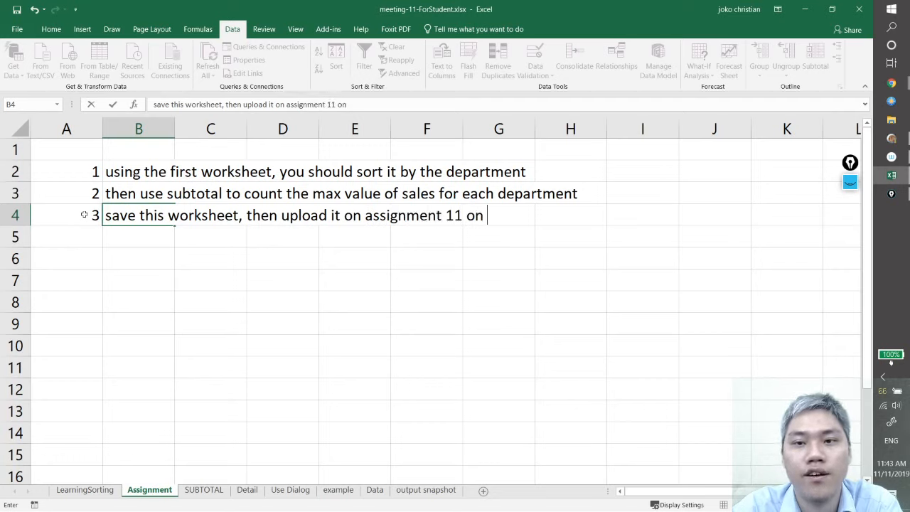
{"action": "type", "text": "elearning"}
{"action": "key", "text": "Return"}
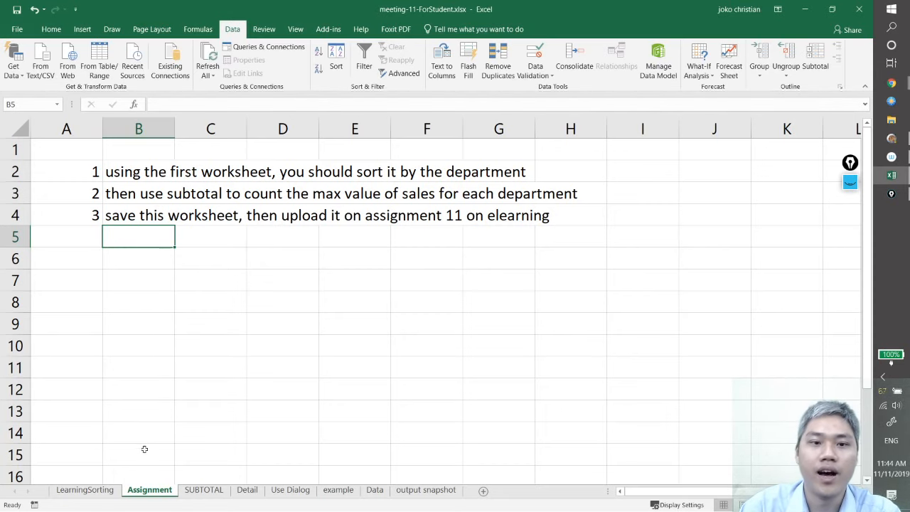
Return to the LearningSorting sheet, and reply "yes" to the student's question in Chrome's meeting 11 chat window before minimizing it
{"action": "left_click", "coordinate": [102, 492]}
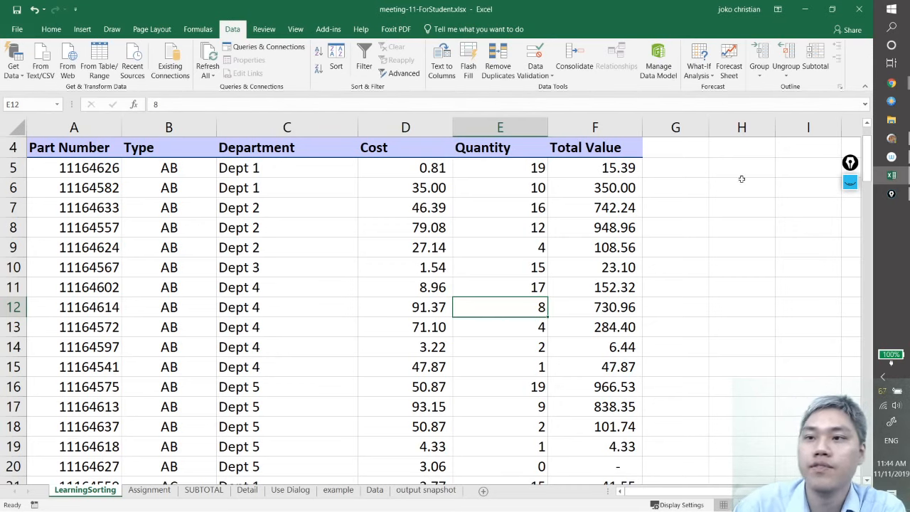
{"action": "mouse_move", "coordinate": [903, 86]}
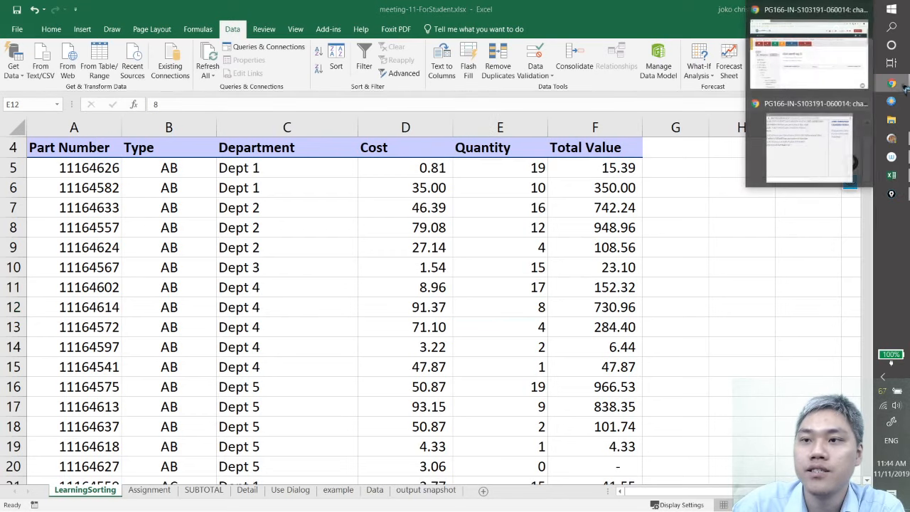
{"action": "left_click", "coordinate": [824, 146]}
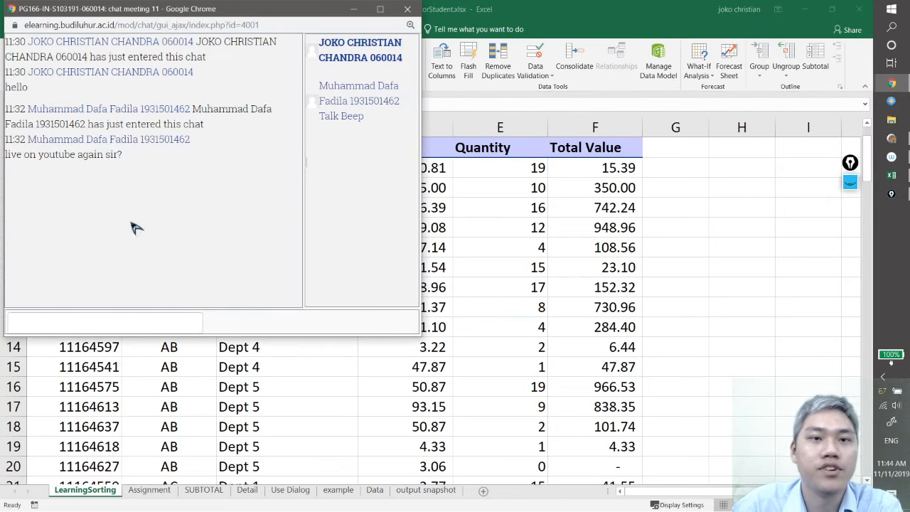
{"action": "type", "text": "yes"}
{"action": "key", "text": "Return"}
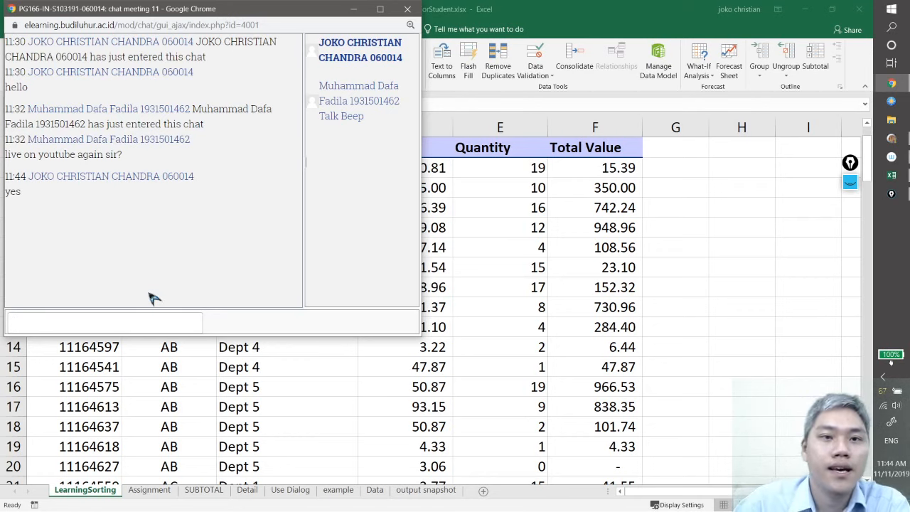
{"action": "left_click", "coordinate": [356, 10]}
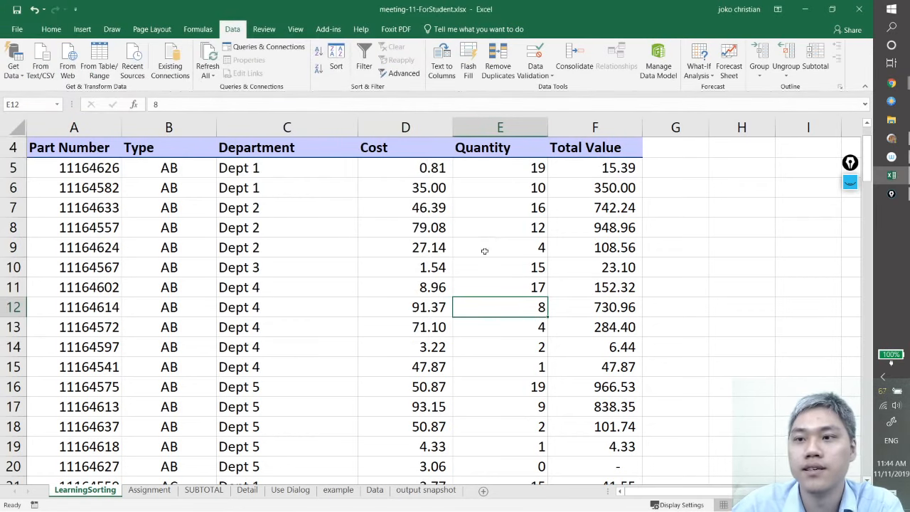
Examine how the rows are ordered by department in the Department column of the LearningSorting parts table
{"action": "left_click", "coordinate": [313, 268]}
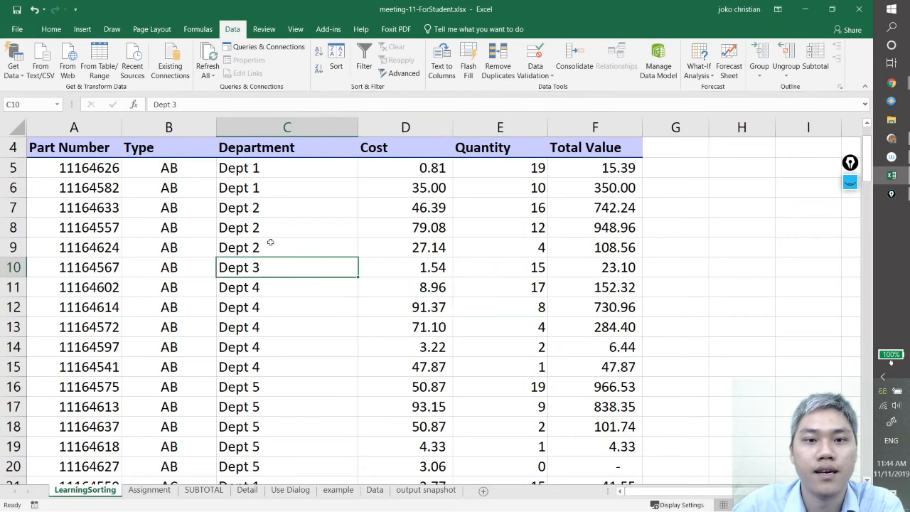
{"action": "scroll", "coordinate": [278, 425], "scroll_direction": "down", "scroll_amount": 1}
{"action": "scroll", "coordinate": [277, 425], "scroll_direction": "up", "scroll_amount": 2}
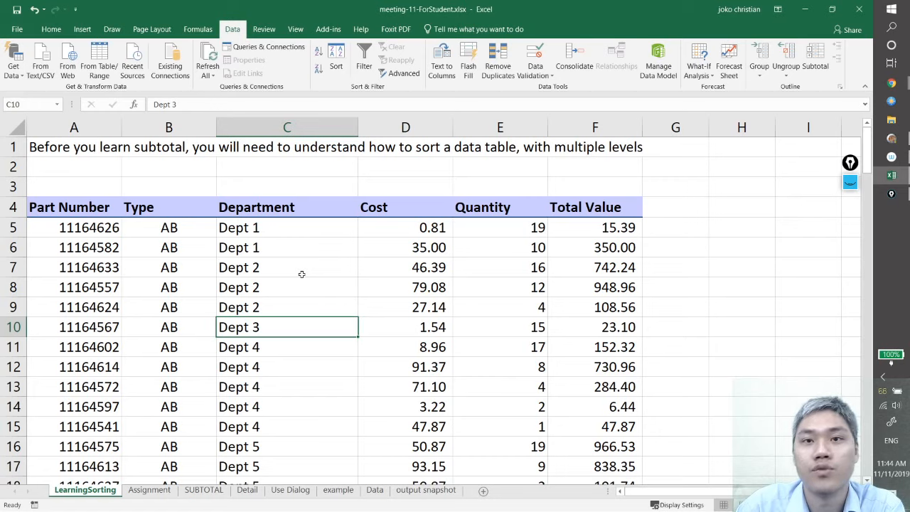
{"action": "left_click", "coordinate": [263, 290]}
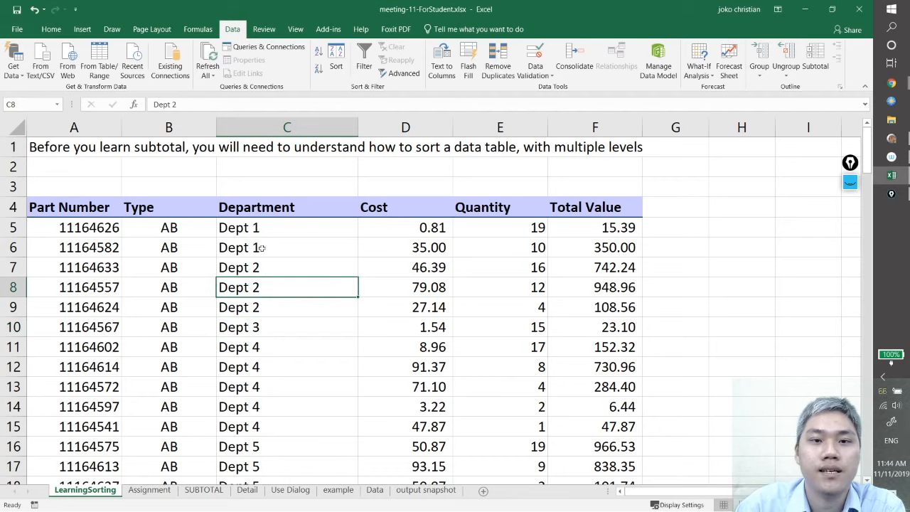
{"action": "left_click", "coordinate": [262, 248]}
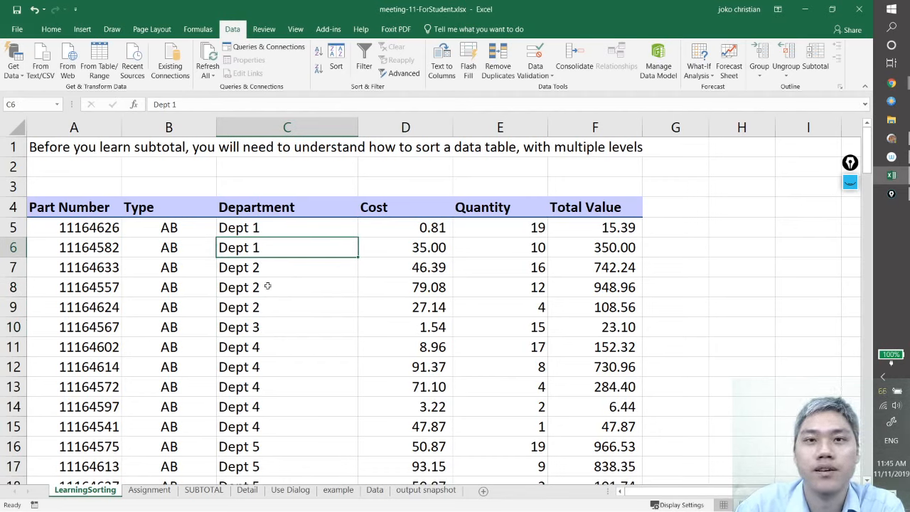
{"action": "left_click", "coordinate": [269, 311]}
{"action": "left_click", "coordinate": [270, 275]}
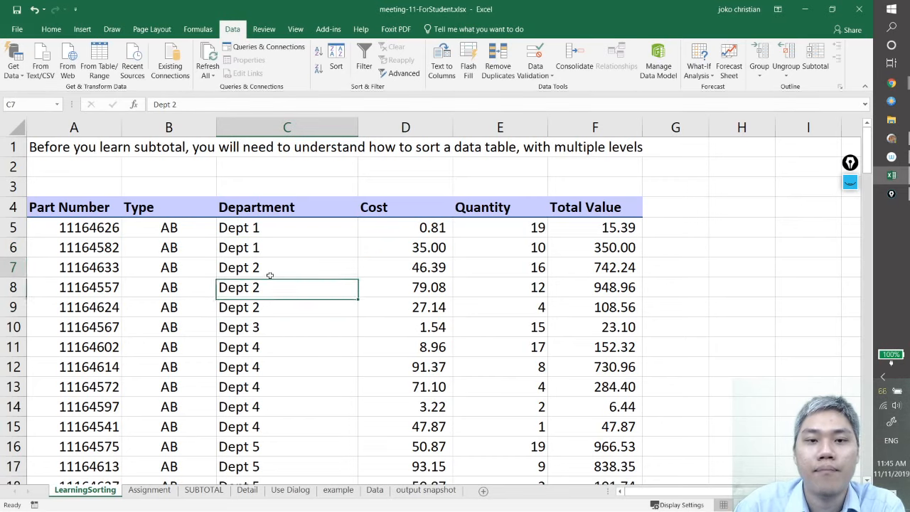
{"action": "left_click", "coordinate": [263, 283]}
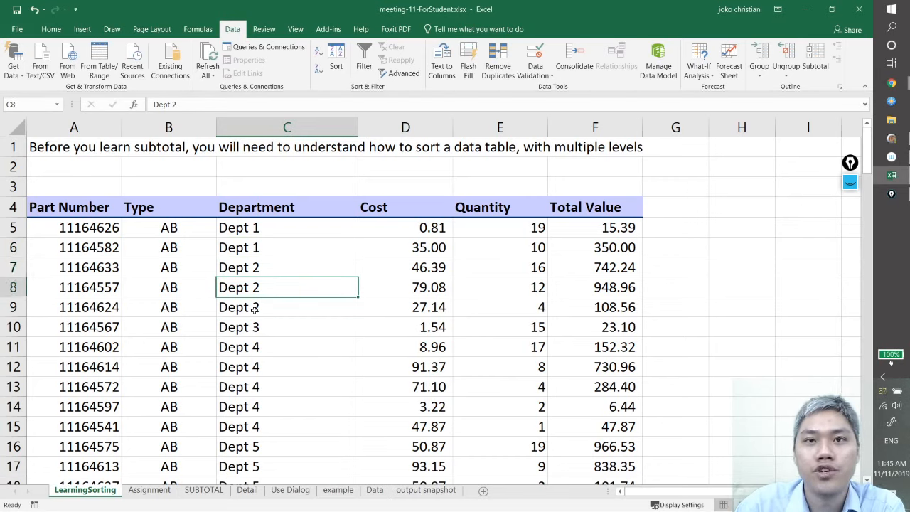